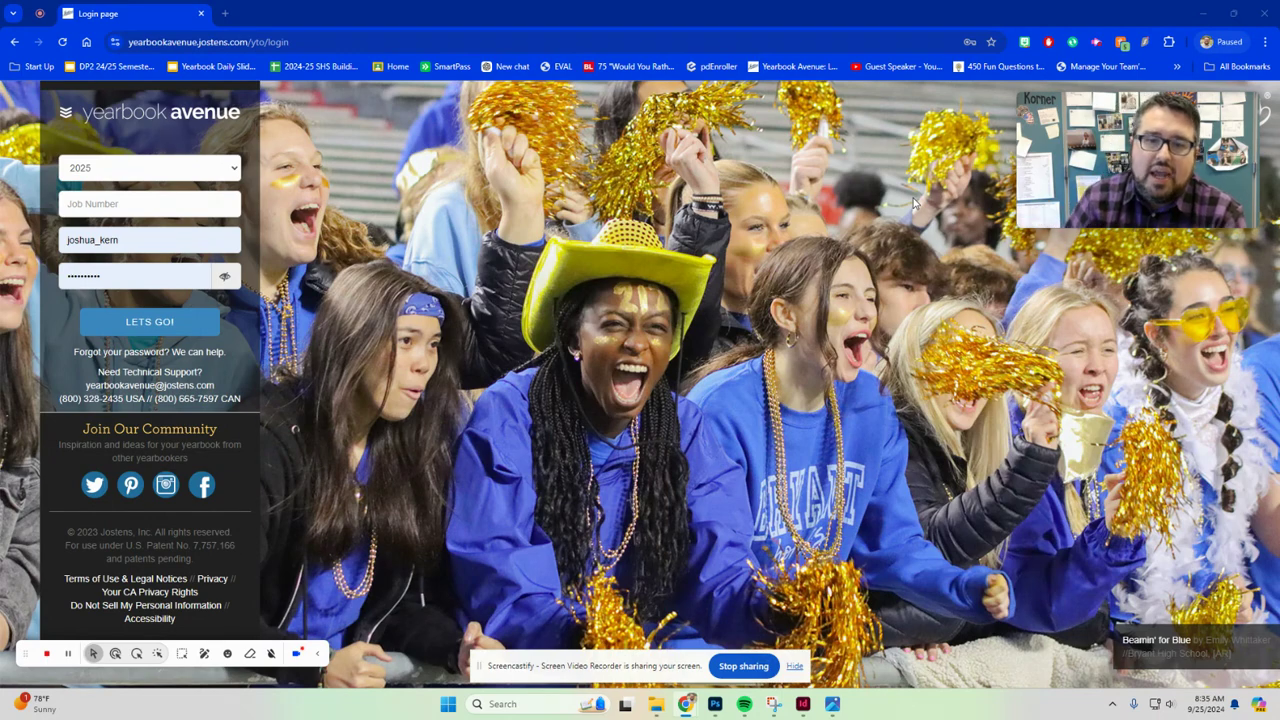
- Search the computer for "bridge" and launch Adobe Bridge 2024
click(549, 705)
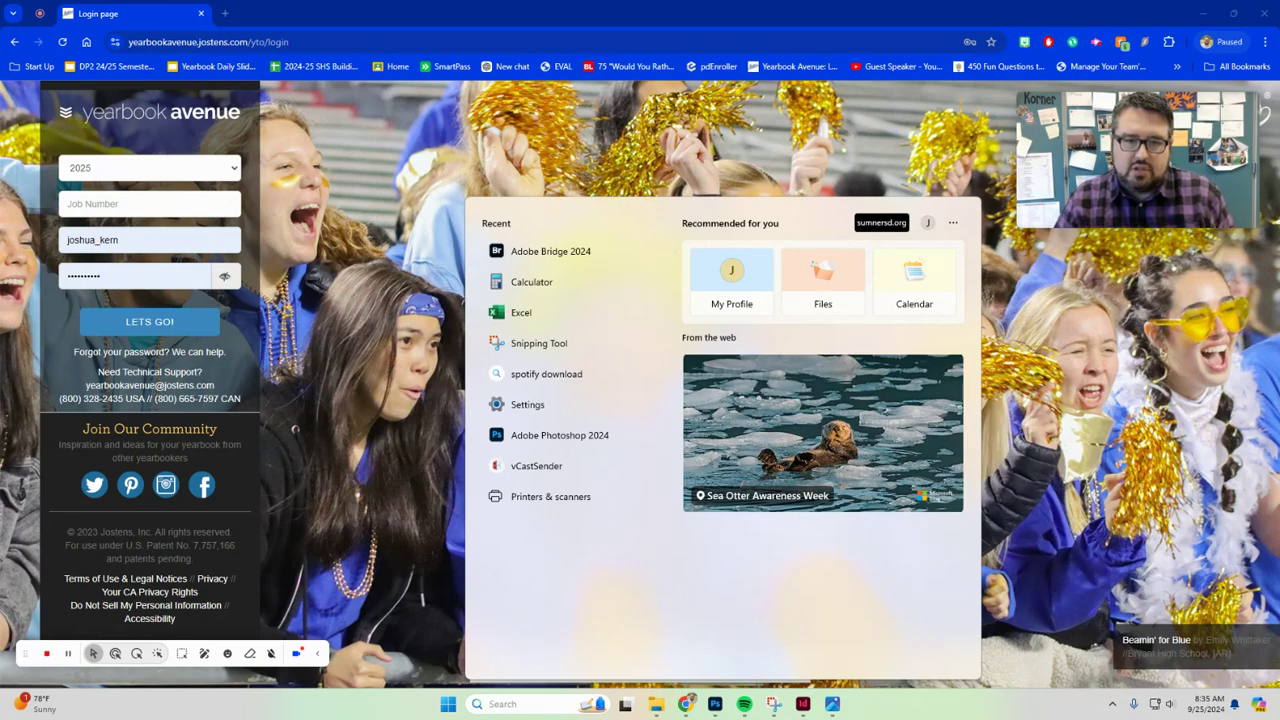
text(bridge)
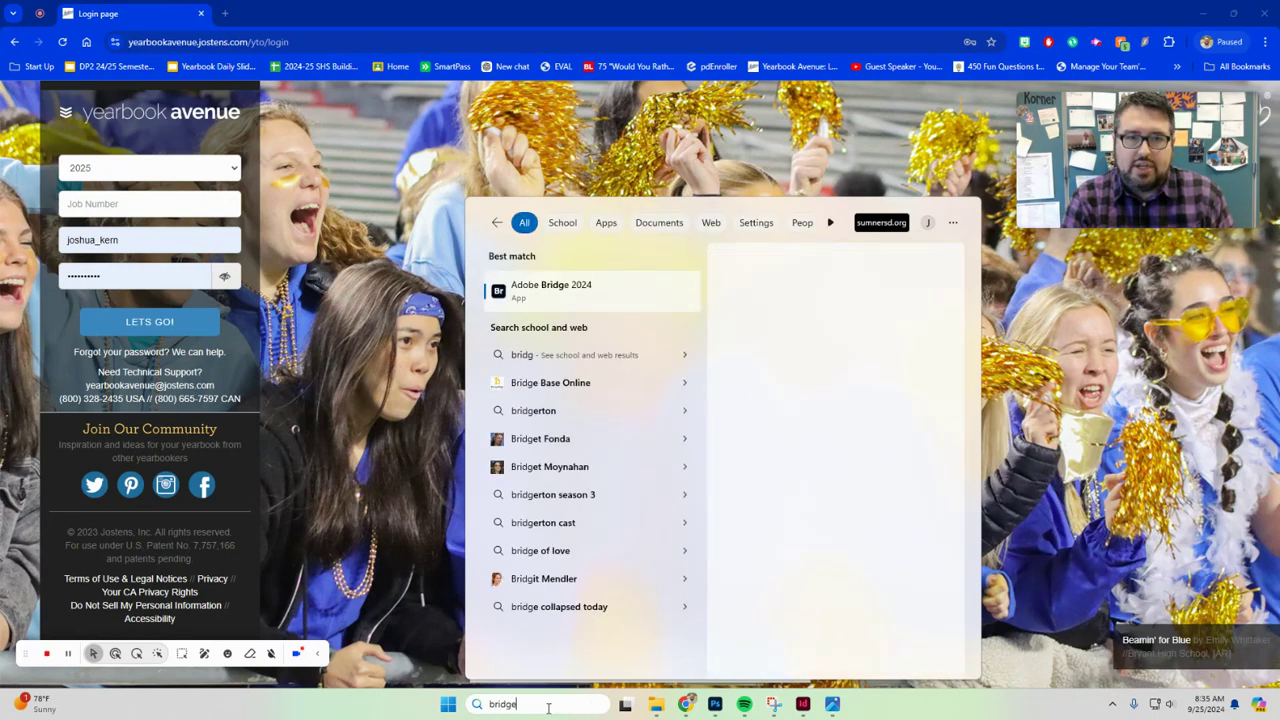
click(580, 291)
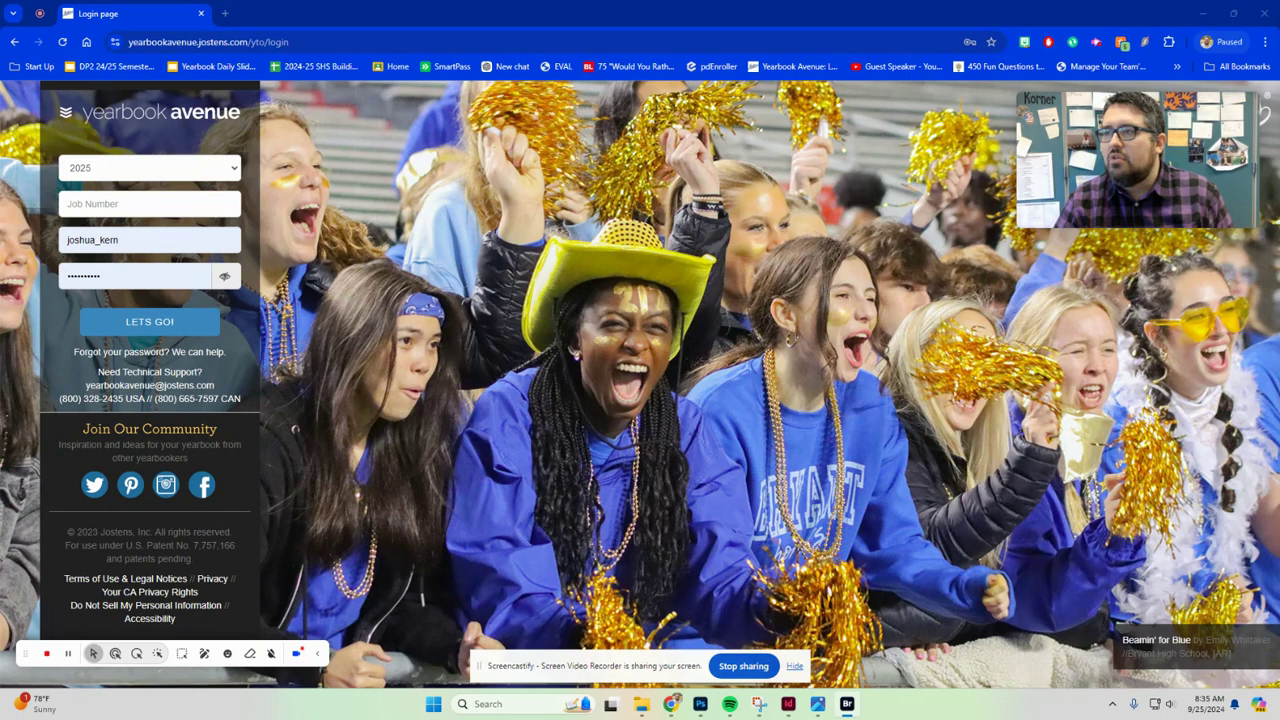
drag(1279, 25, 754, 2)
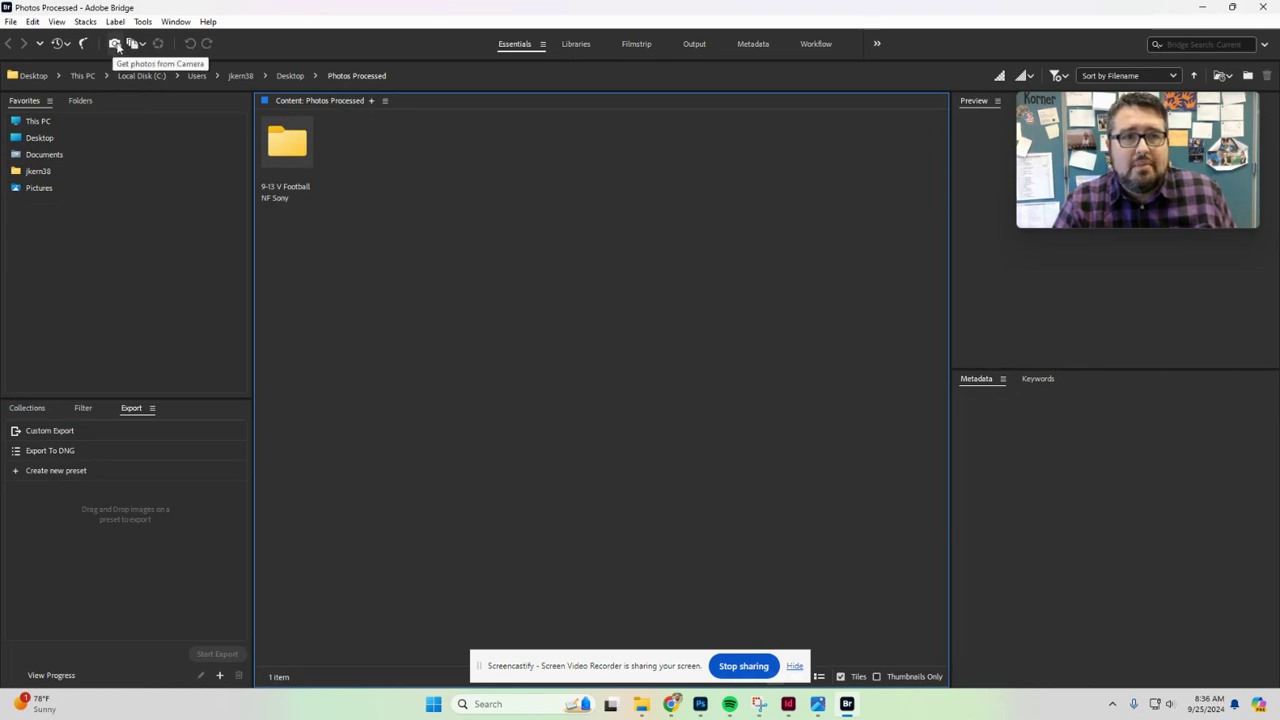
- Open the Photo Downloader and load the photos from the D3500 camera's DCIM folder
click(116, 45)
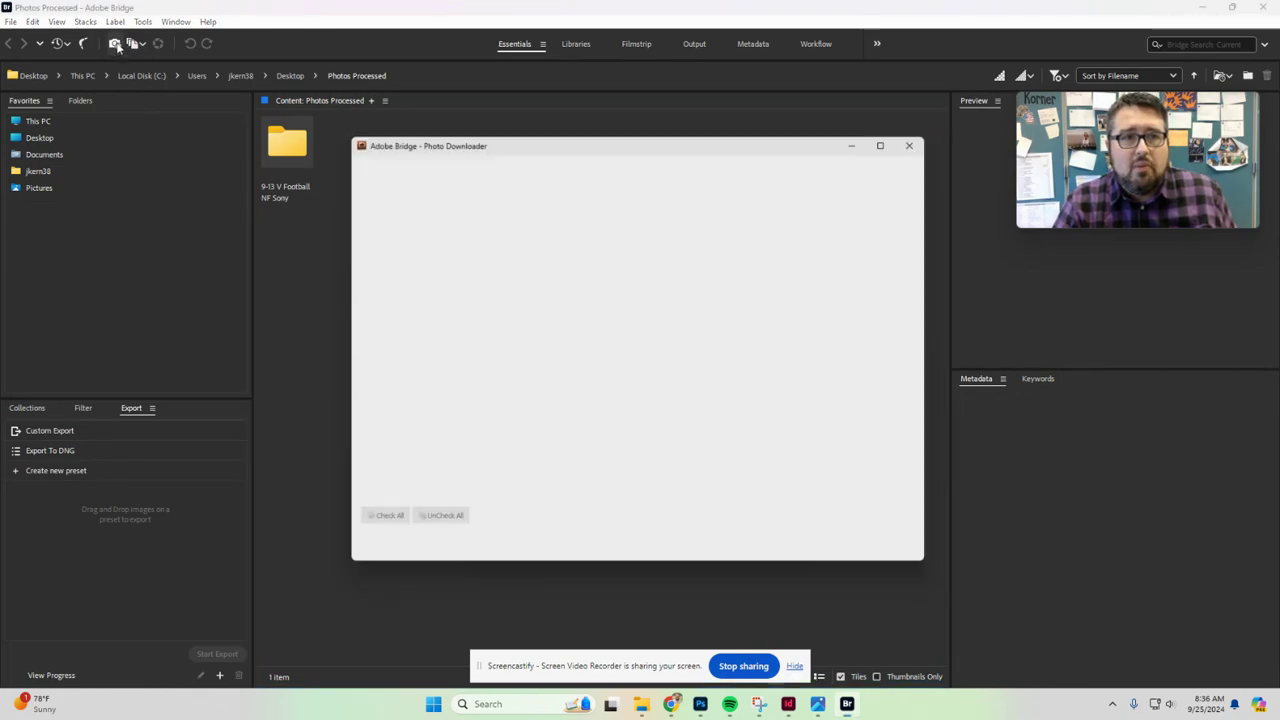
click(471, 177)
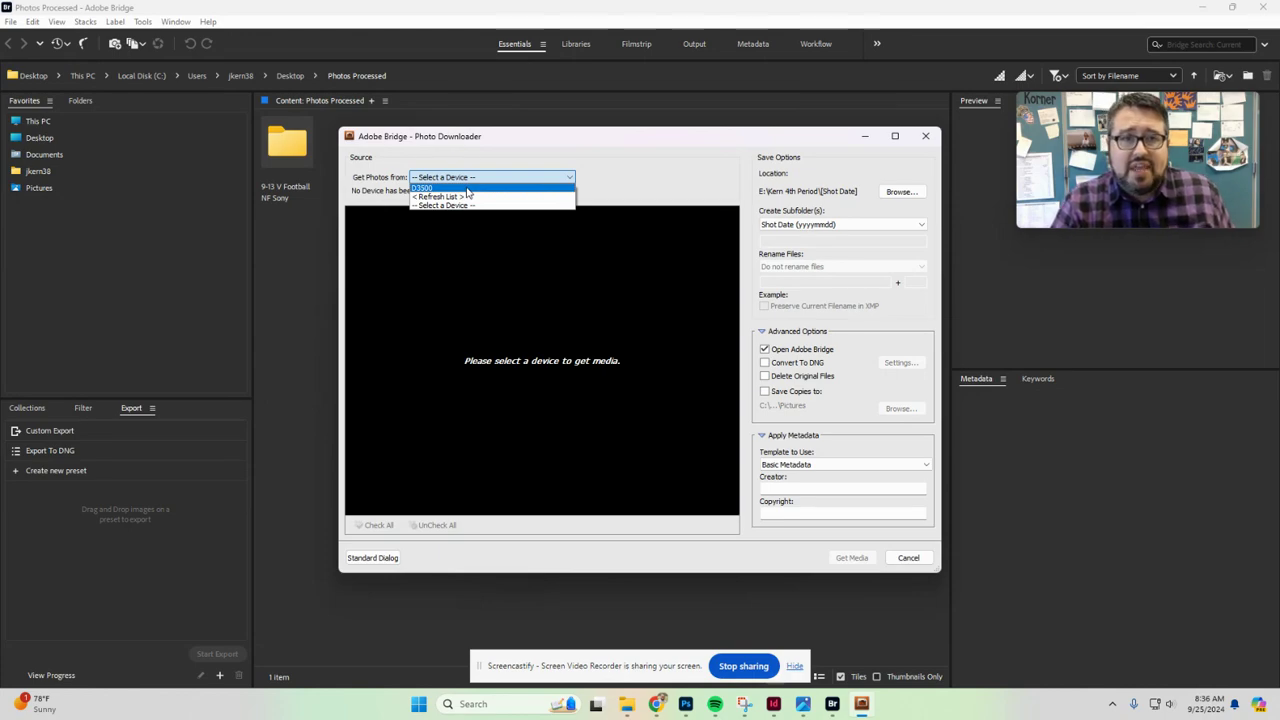
click(467, 190)
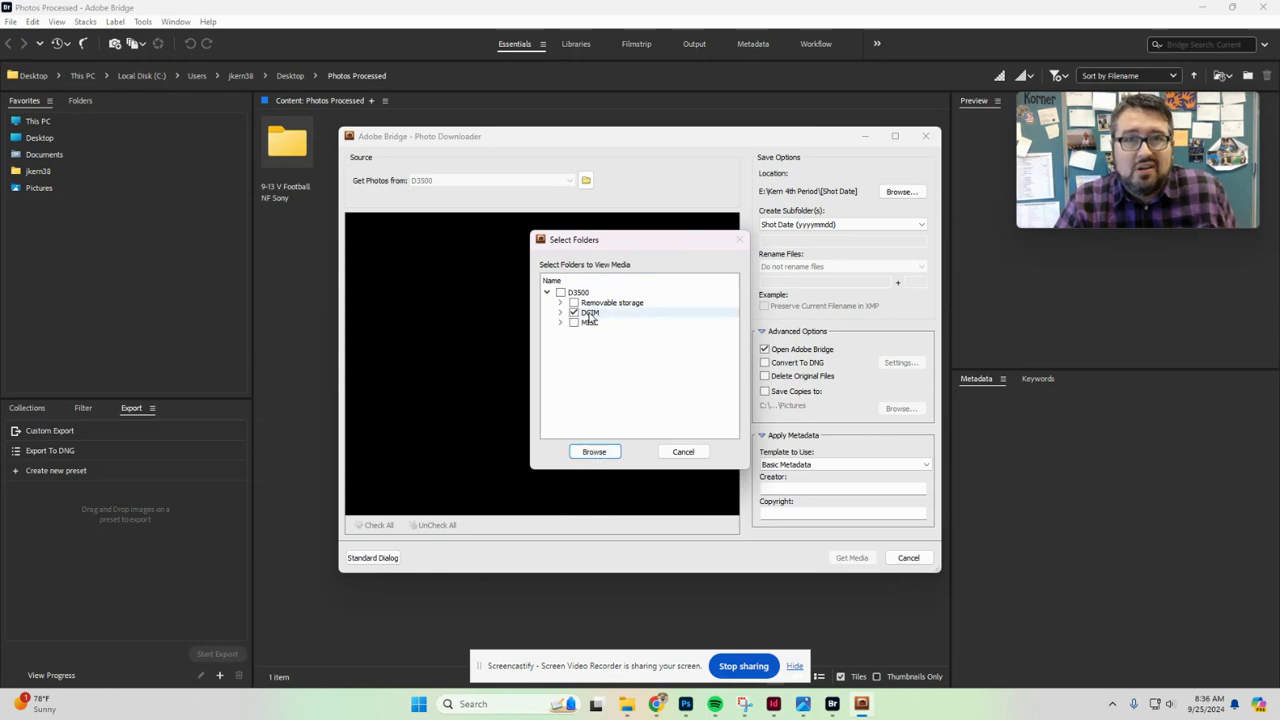
click(596, 452)
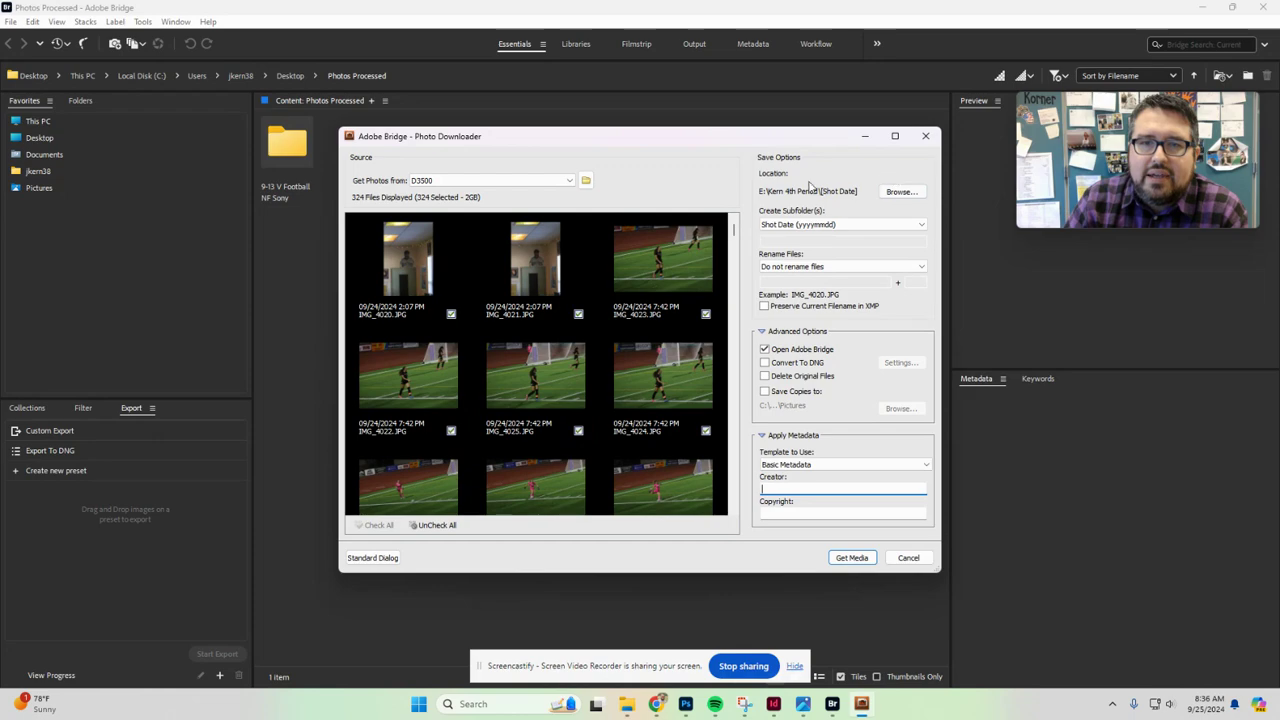
- Create a folder on External HD (E:) named "Yearbook 5th" plus the teacher's surname, and set it as the save location
click(901, 196)
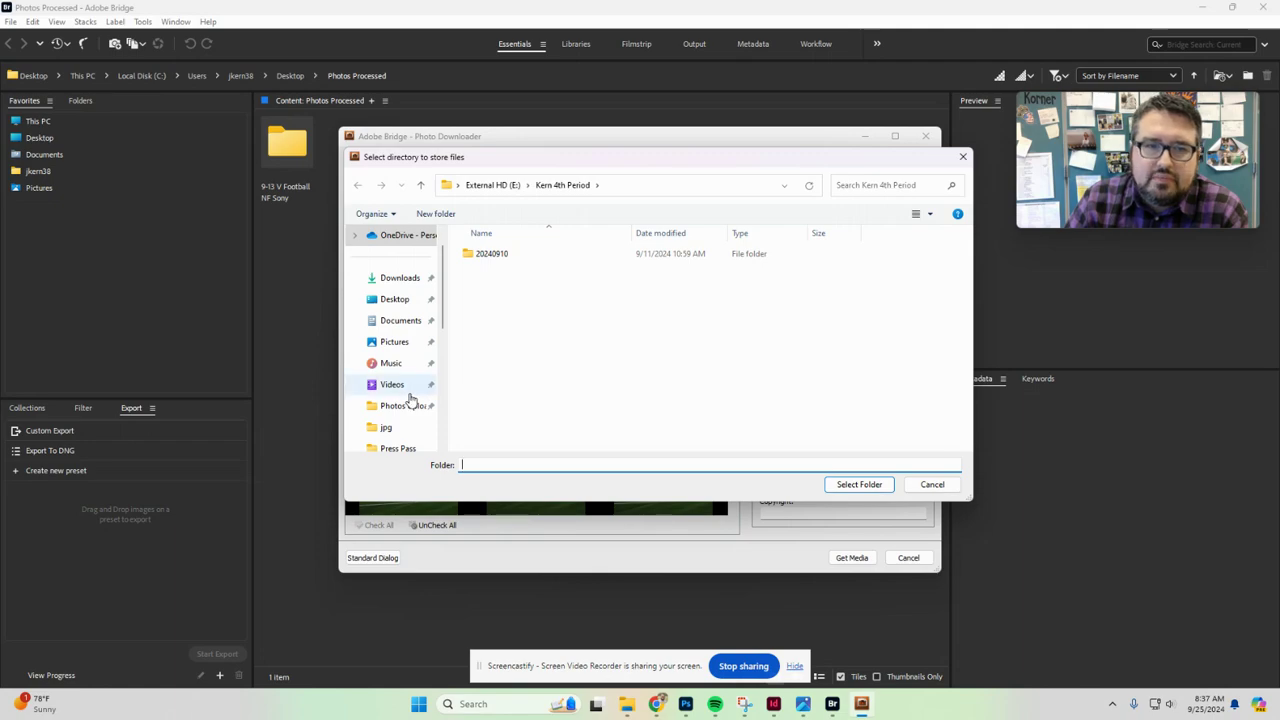
scroll(409, 399, down, 3)
scroll(409, 399, down, 3)
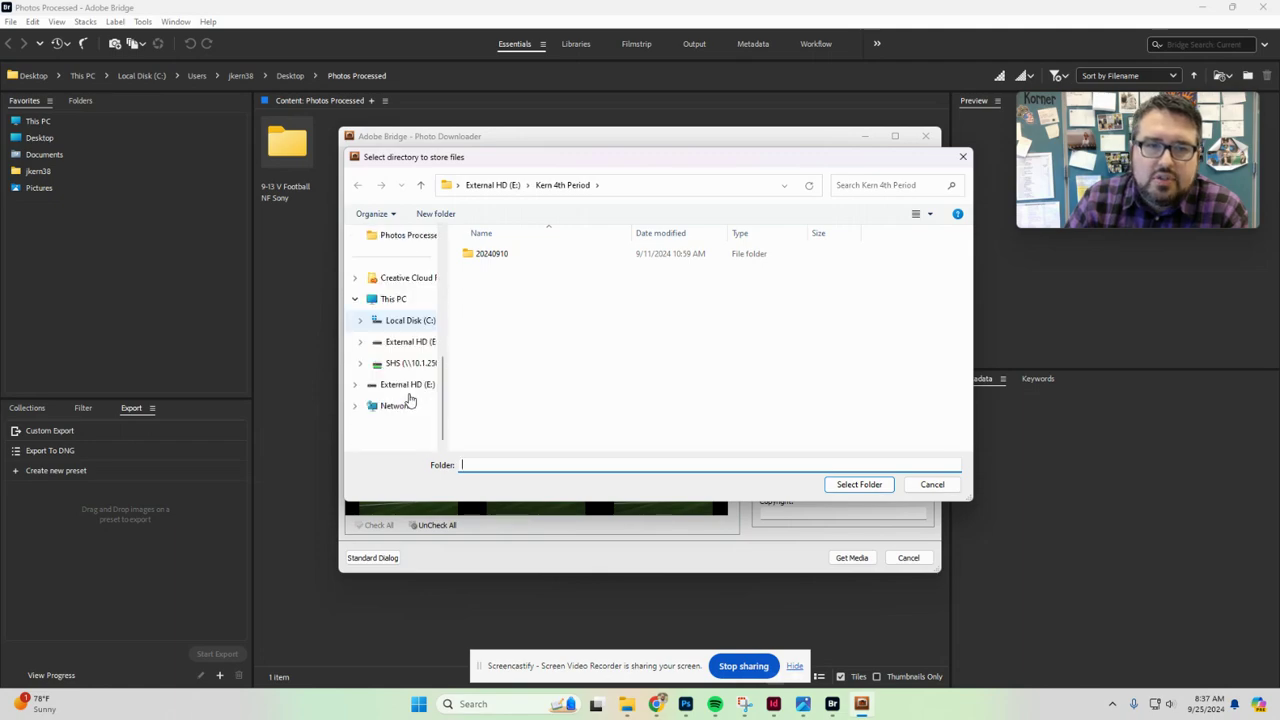
click(433, 348)
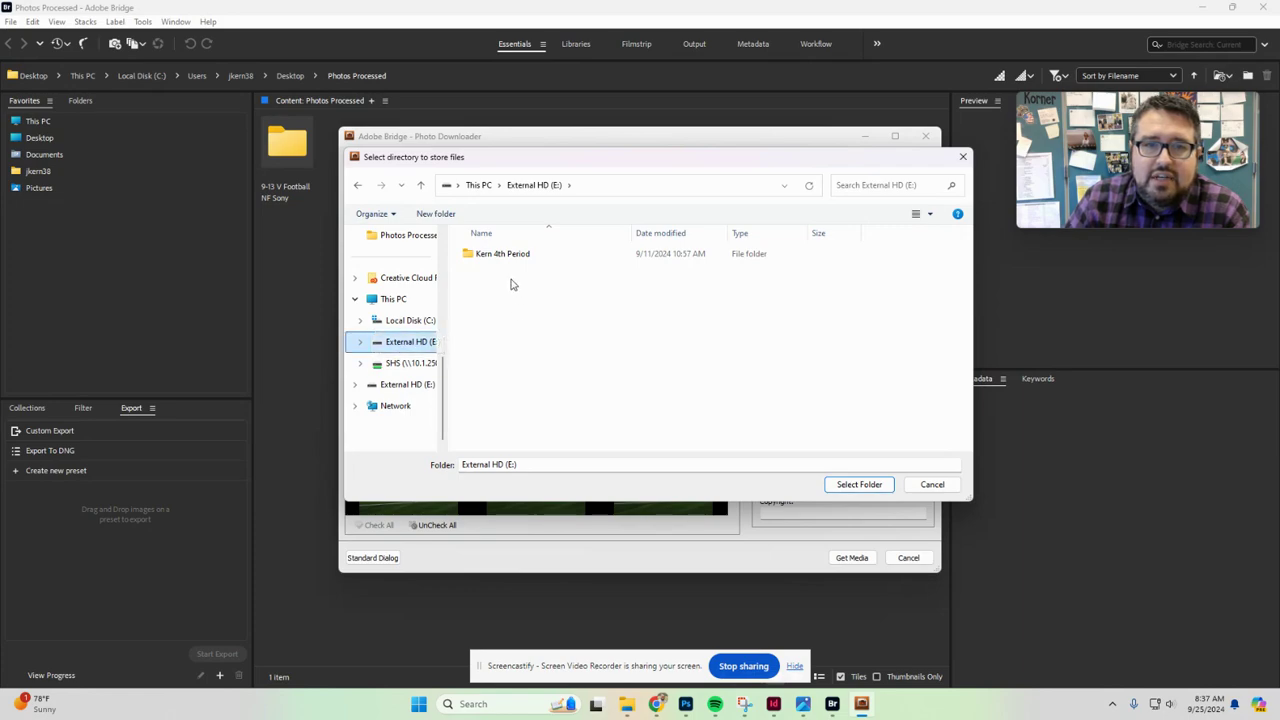
click(449, 213)
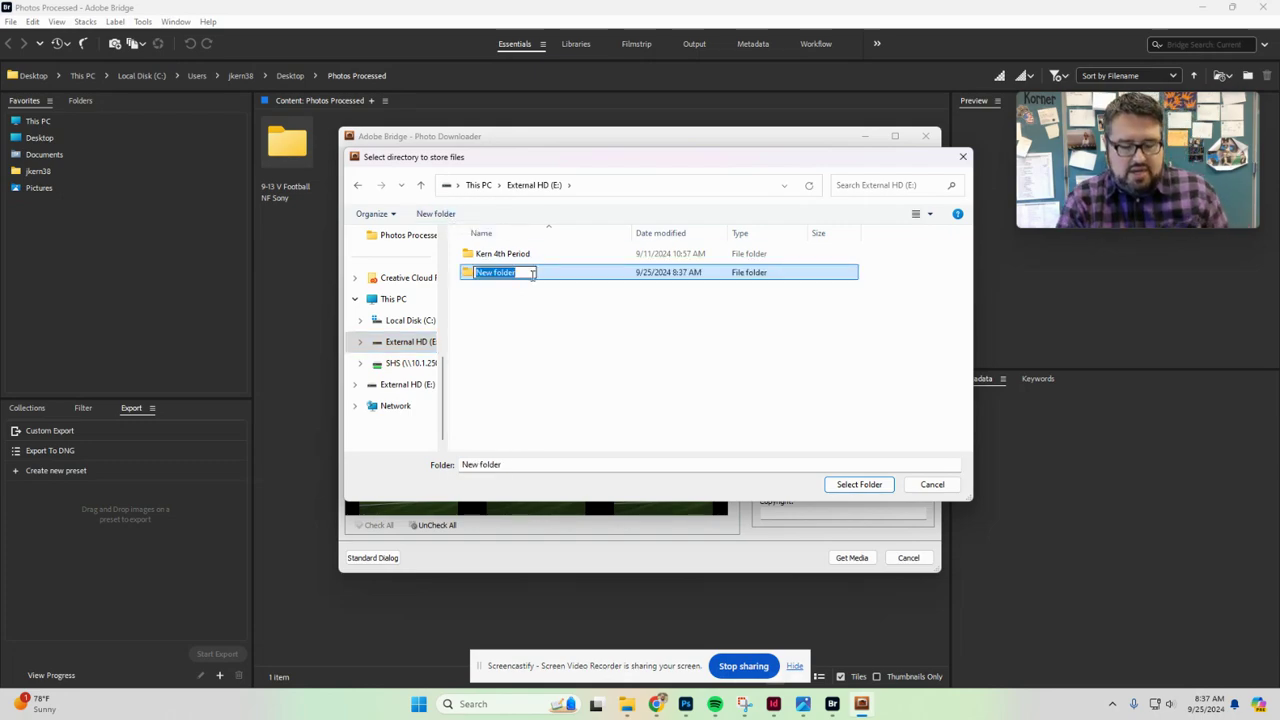
text(Yearbook)
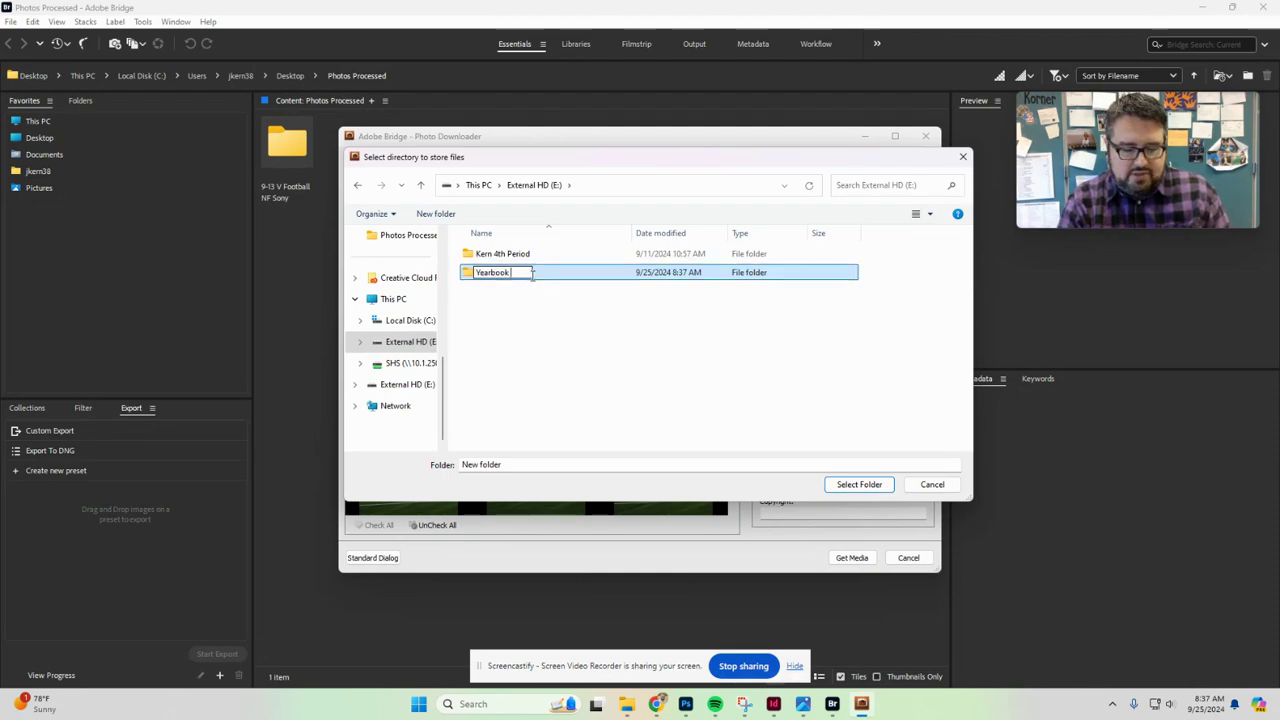
text( 5th)
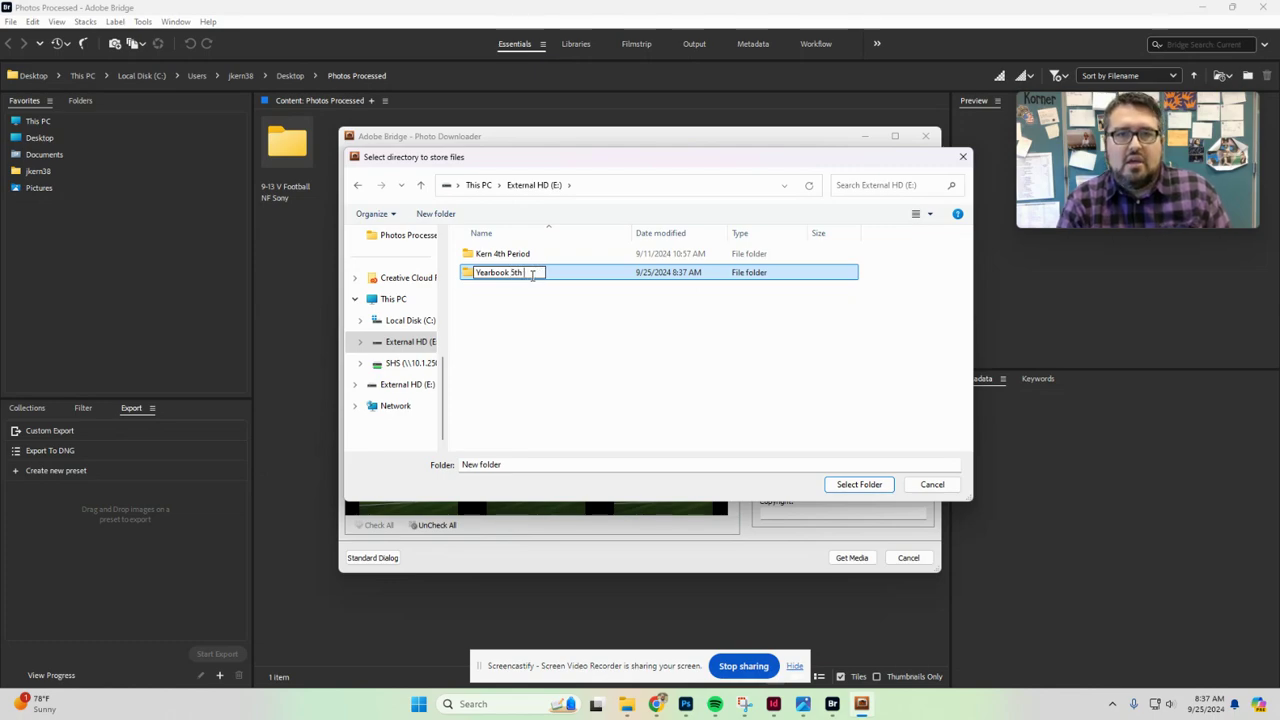
text( Kern)
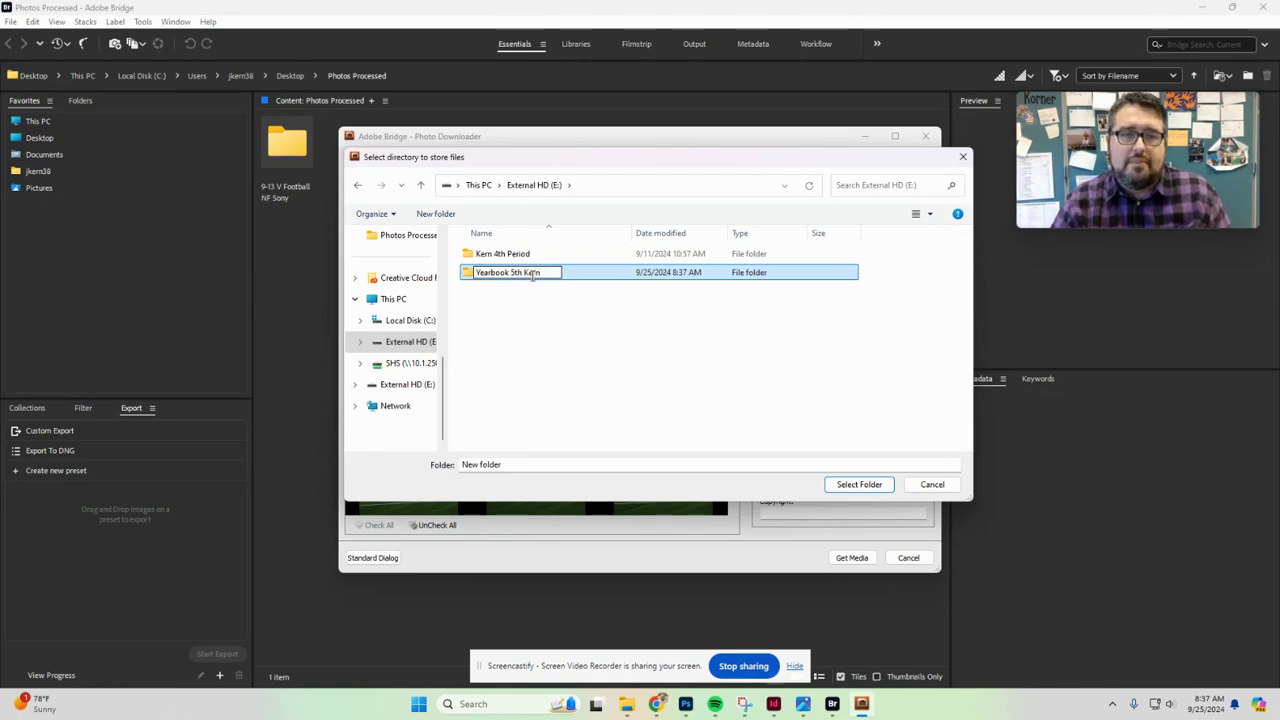
click(544, 317)
click(541, 279)
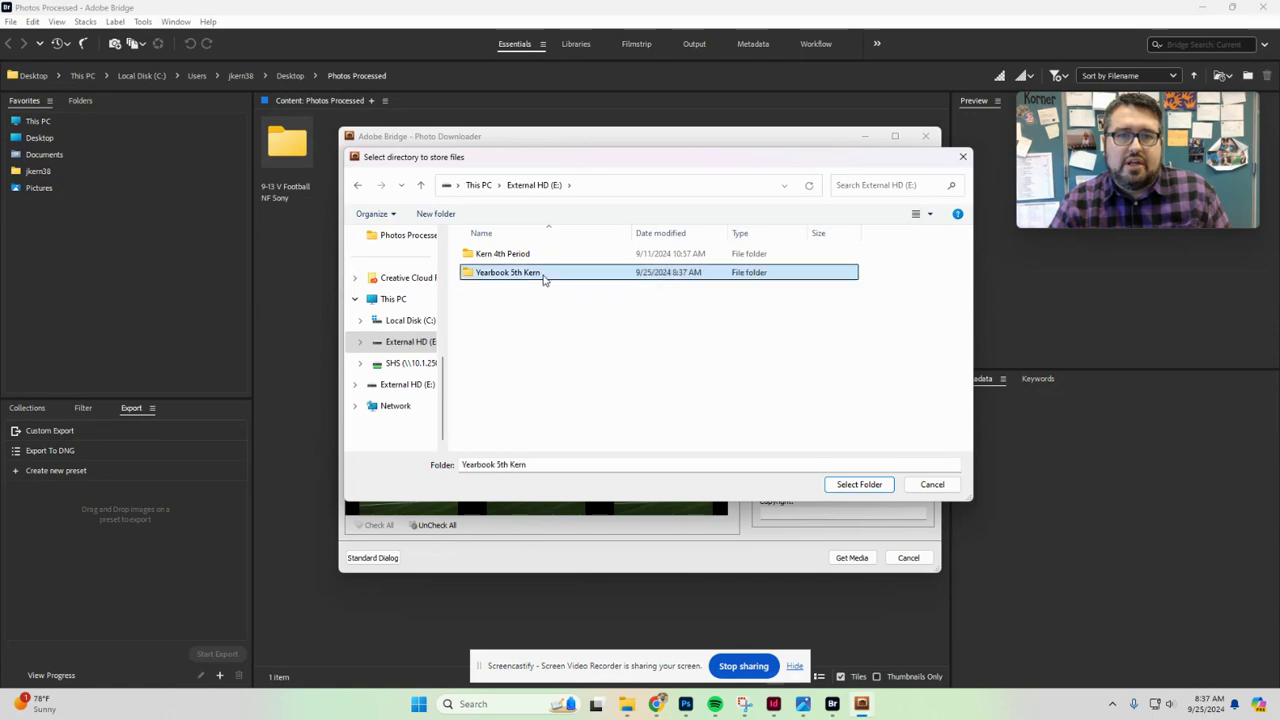
click(858, 485)
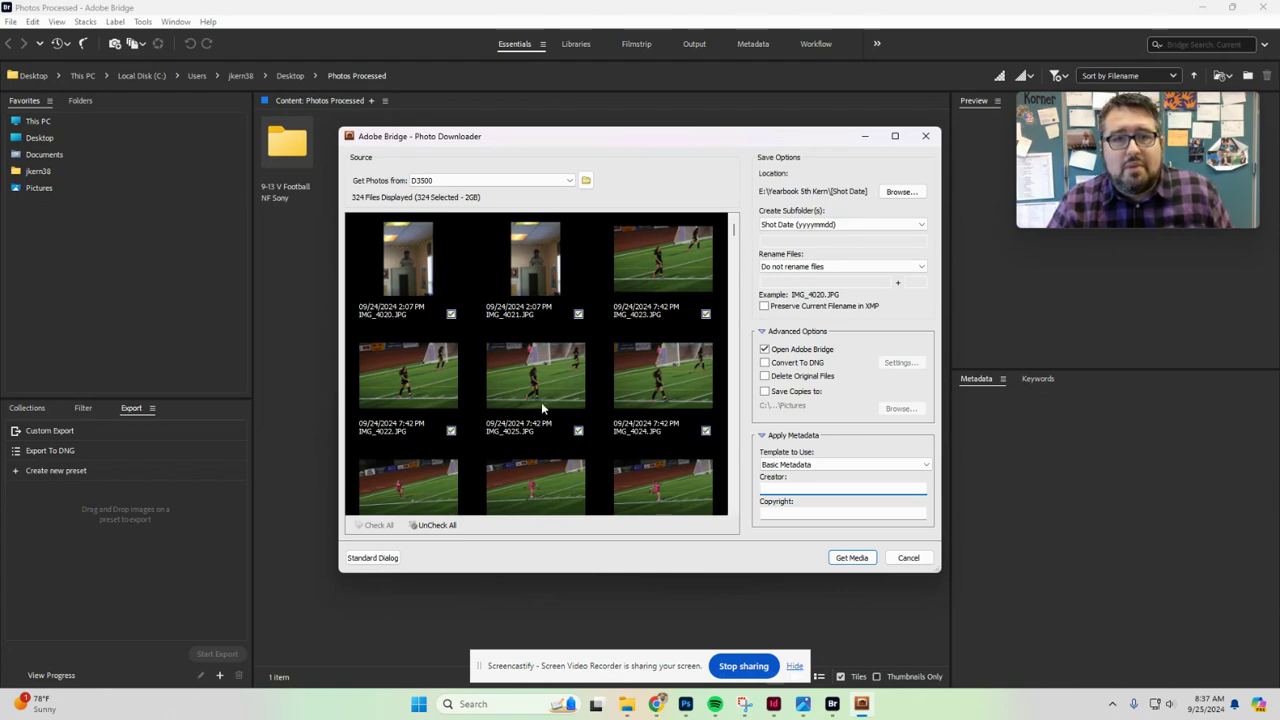
- Uncheck all photos, then check only IMG_4022, IMG_4025 and IMG_4024 for import
click(440, 527)
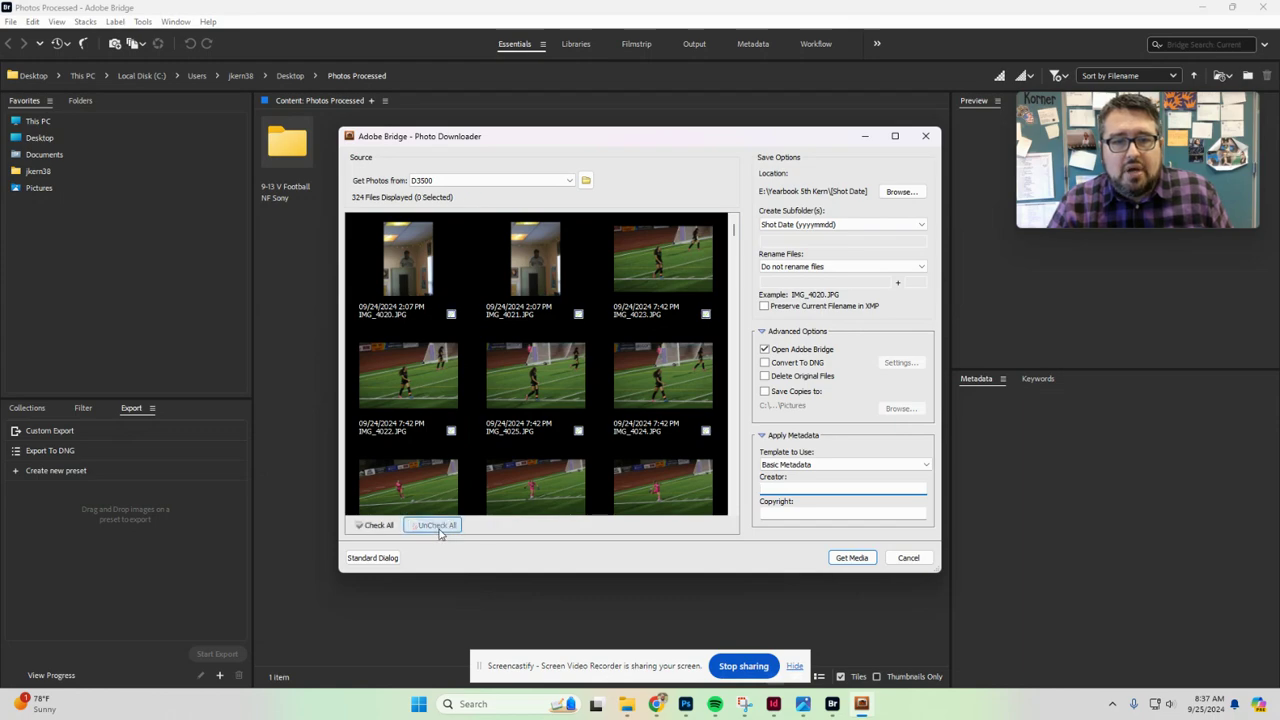
click(450, 431)
click(579, 432)
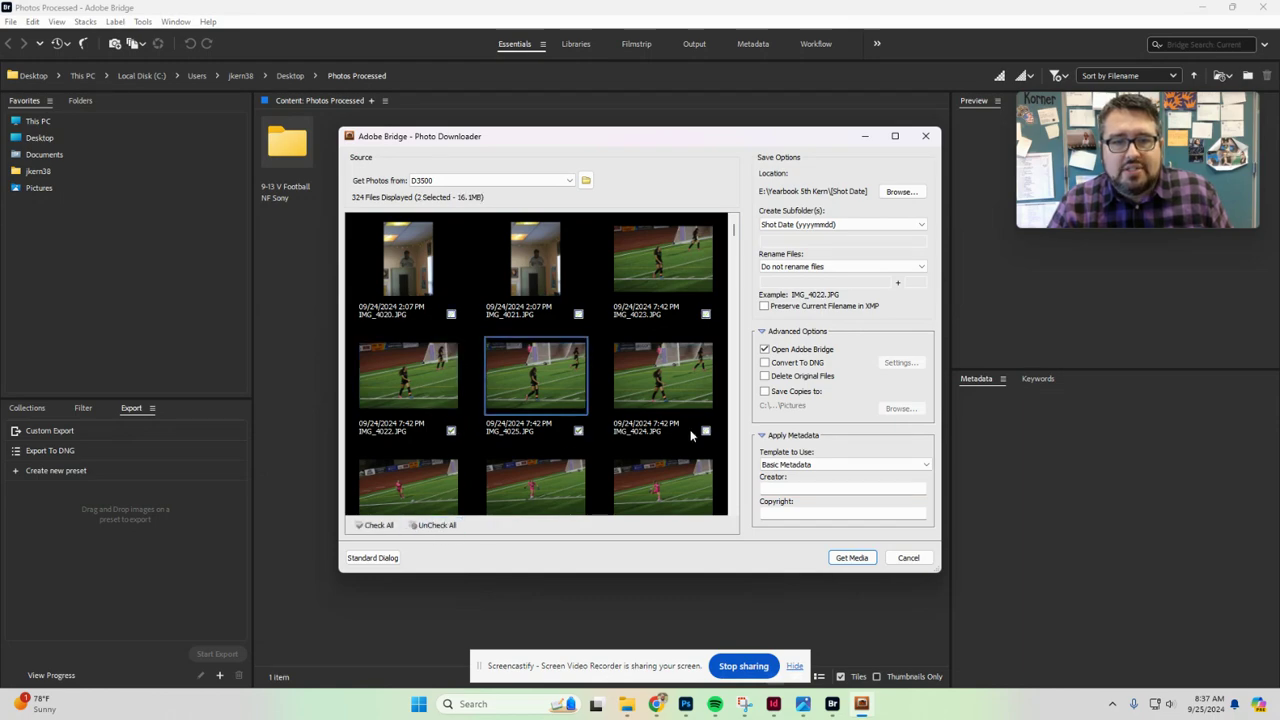
click(693, 431)
- Uncheck IMG_4022, IMG_4025 and IMG_4024, and check the same three photos again
click(451, 431)
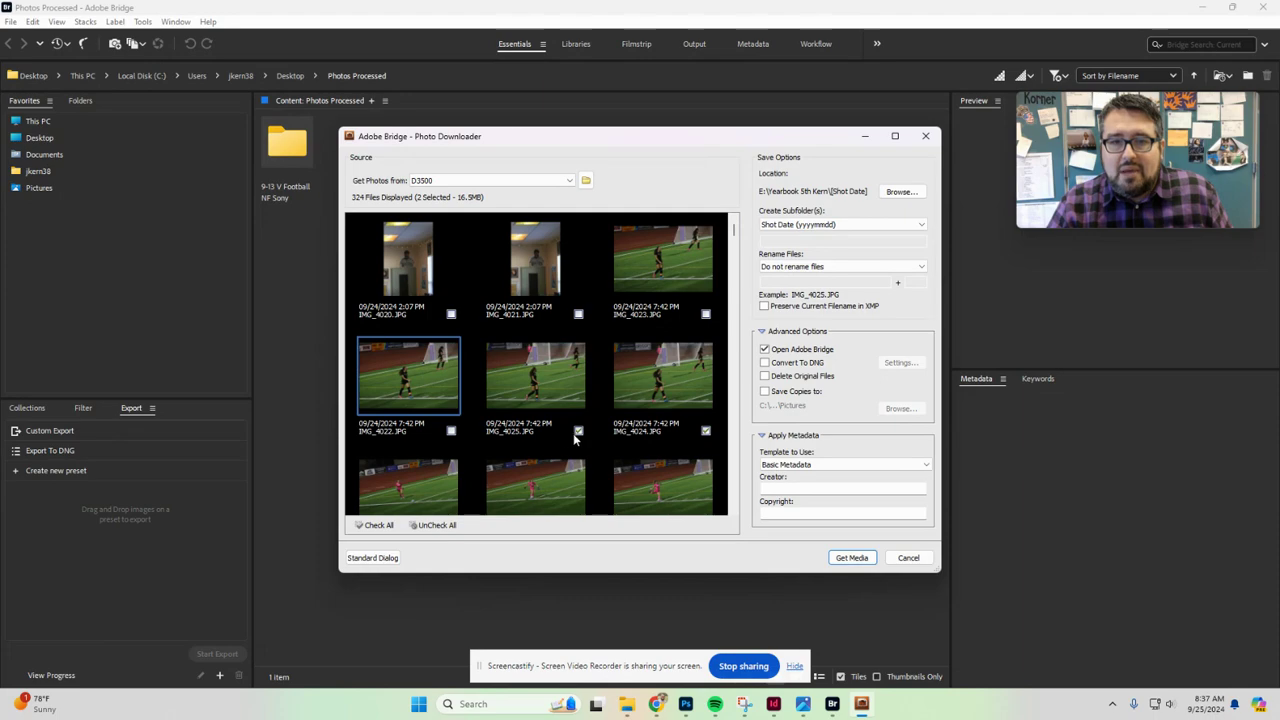
click(578, 431)
click(705, 431)
click(451, 431)
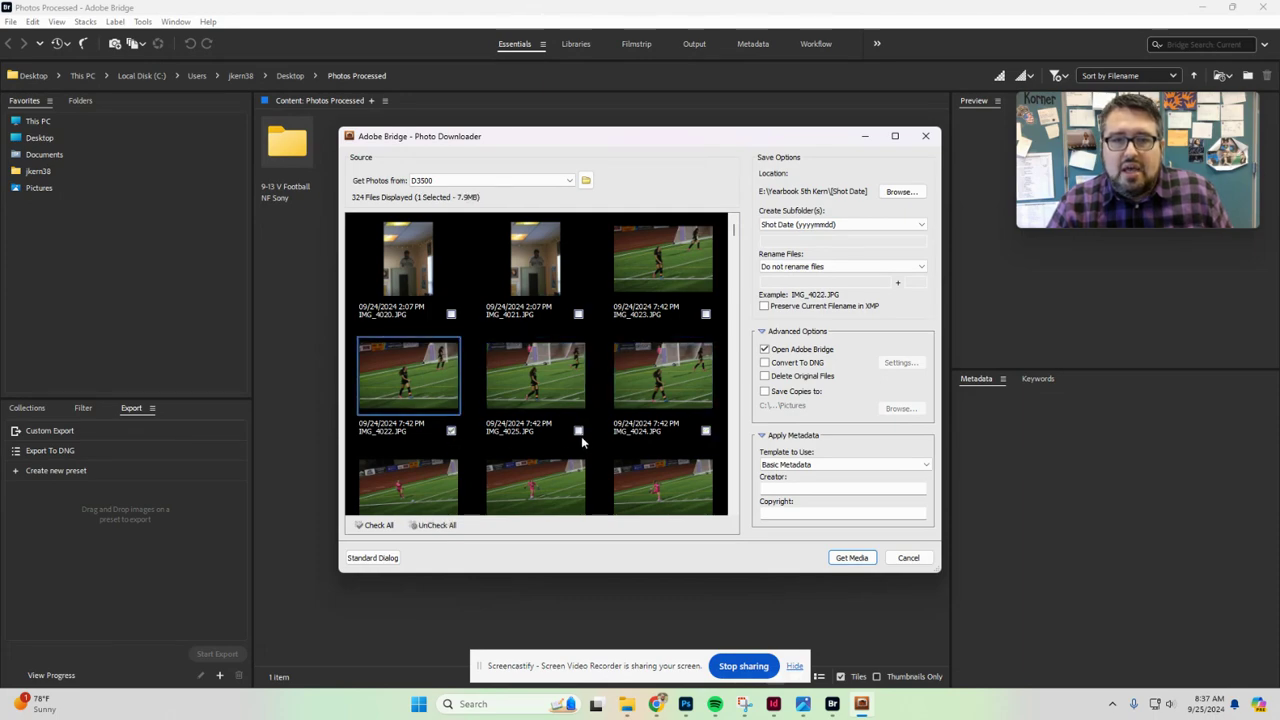
click(578, 431)
click(705, 431)
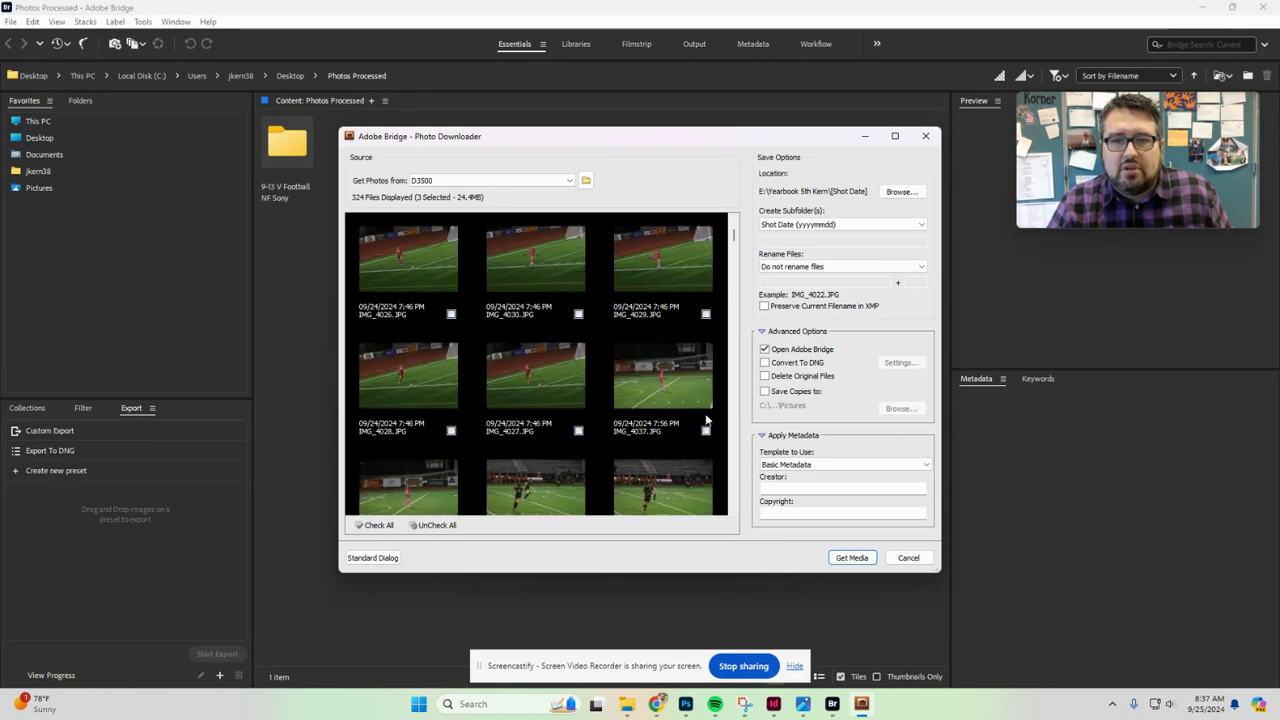
- Add IMG_4037, IMG_4027, IMG_4028, IMG_4038, IMG_4040 and IMG_4039 to the photos checked for import
click(706, 431)
click(578, 431)
click(451, 431)
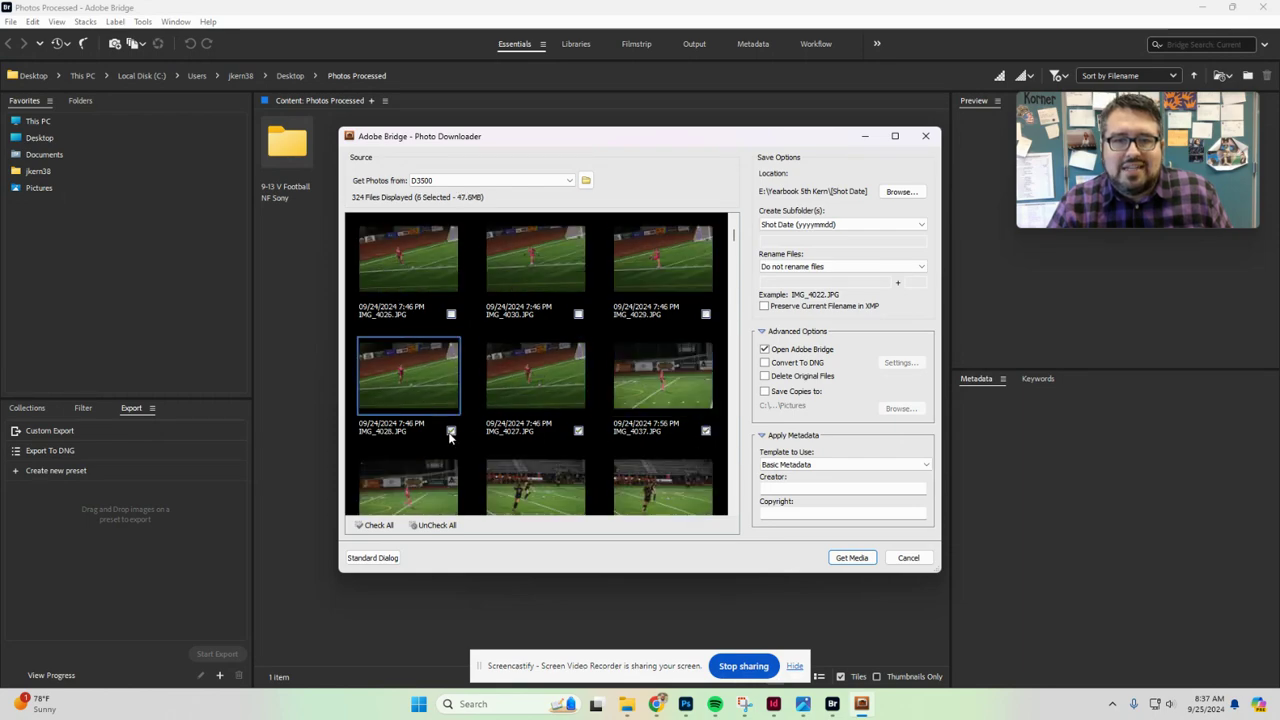
click(451, 431)
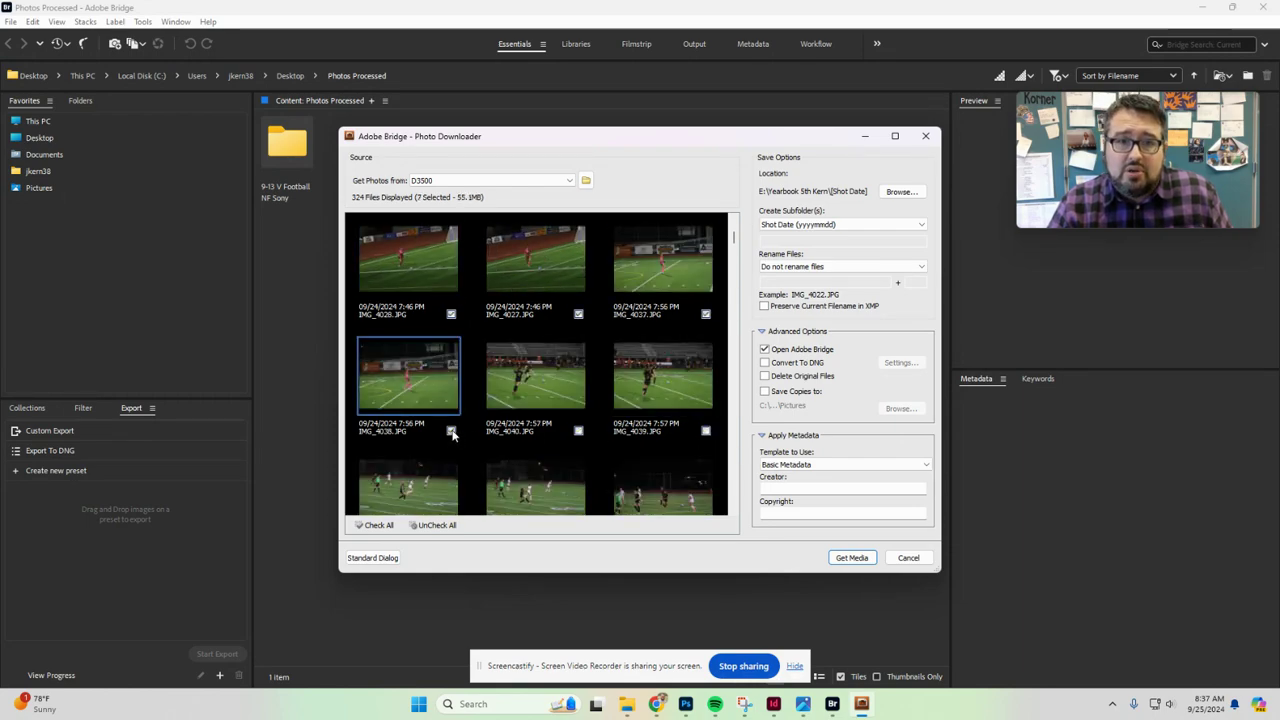
click(578, 431)
click(706, 431)
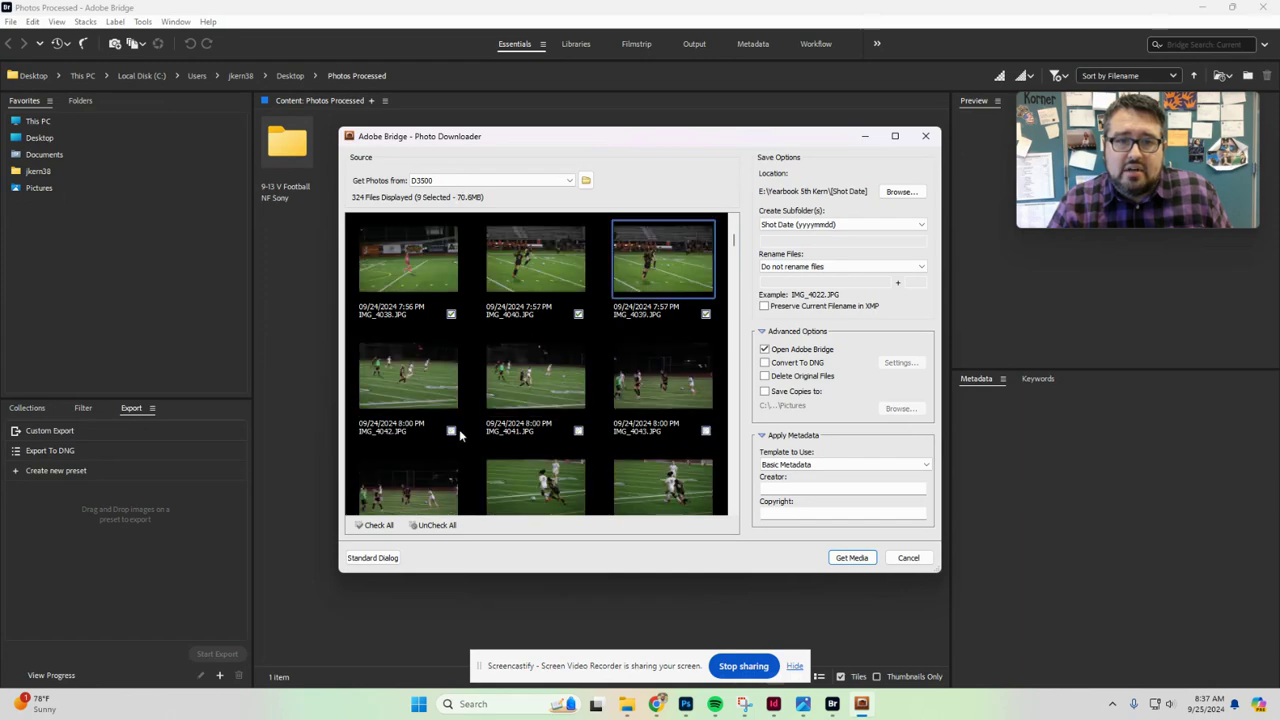
- Also check IMG_4042, IMG_4041, IMG_4057, IMG_4112, IMG_4136, IMG_4124 and IMG_4123, and download all checked photos
click(451, 431)
click(578, 431)
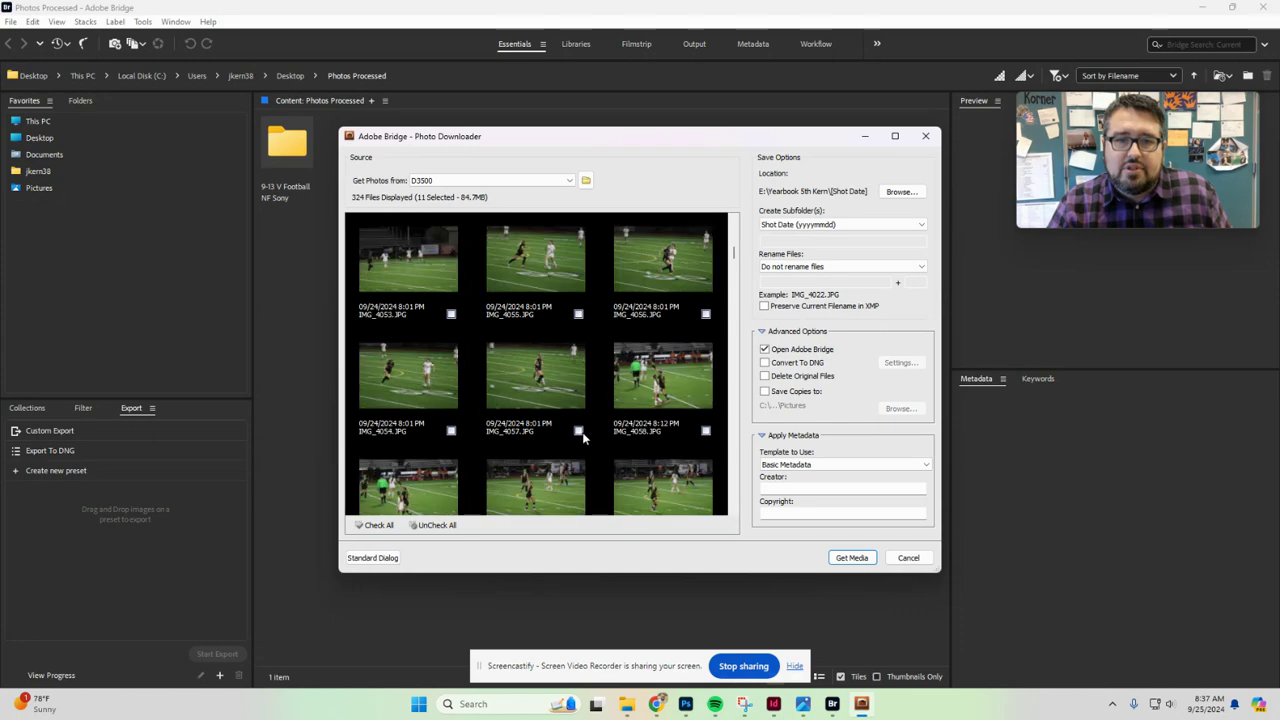
click(578, 431)
click(578, 431)
scroll(582, 436, down, 2)
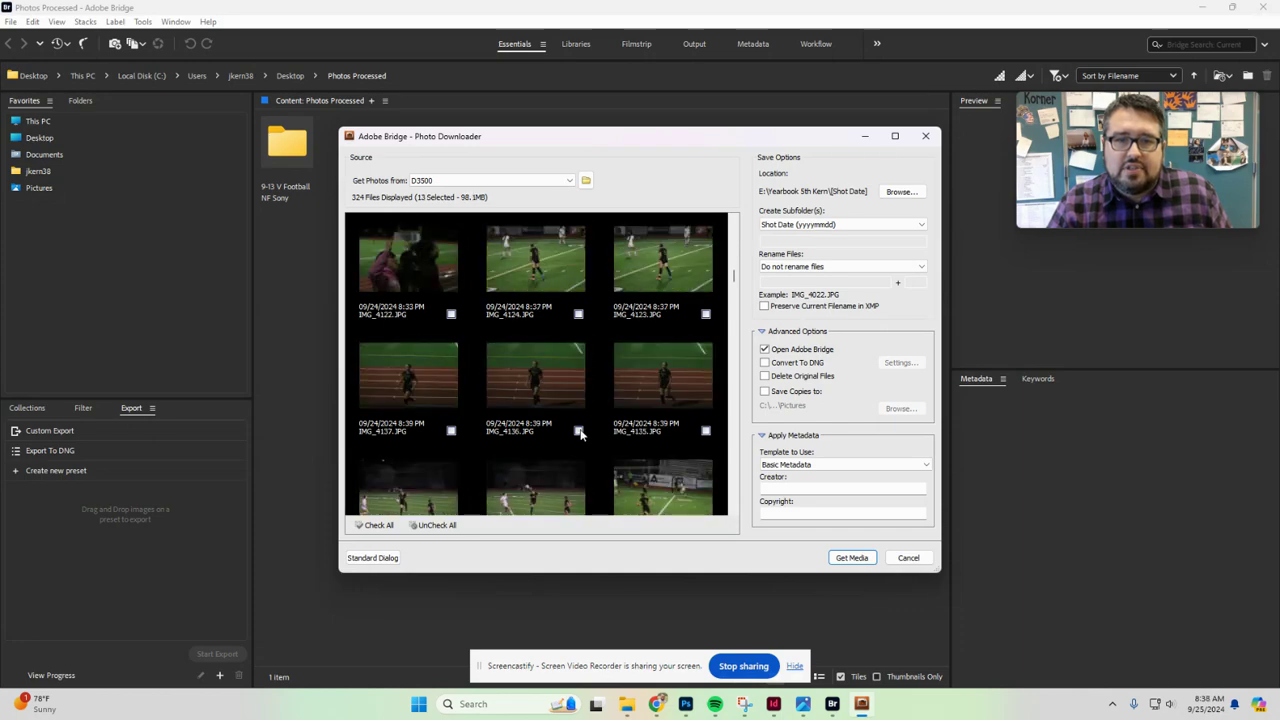
click(578, 431)
click(578, 314)
click(706, 314)
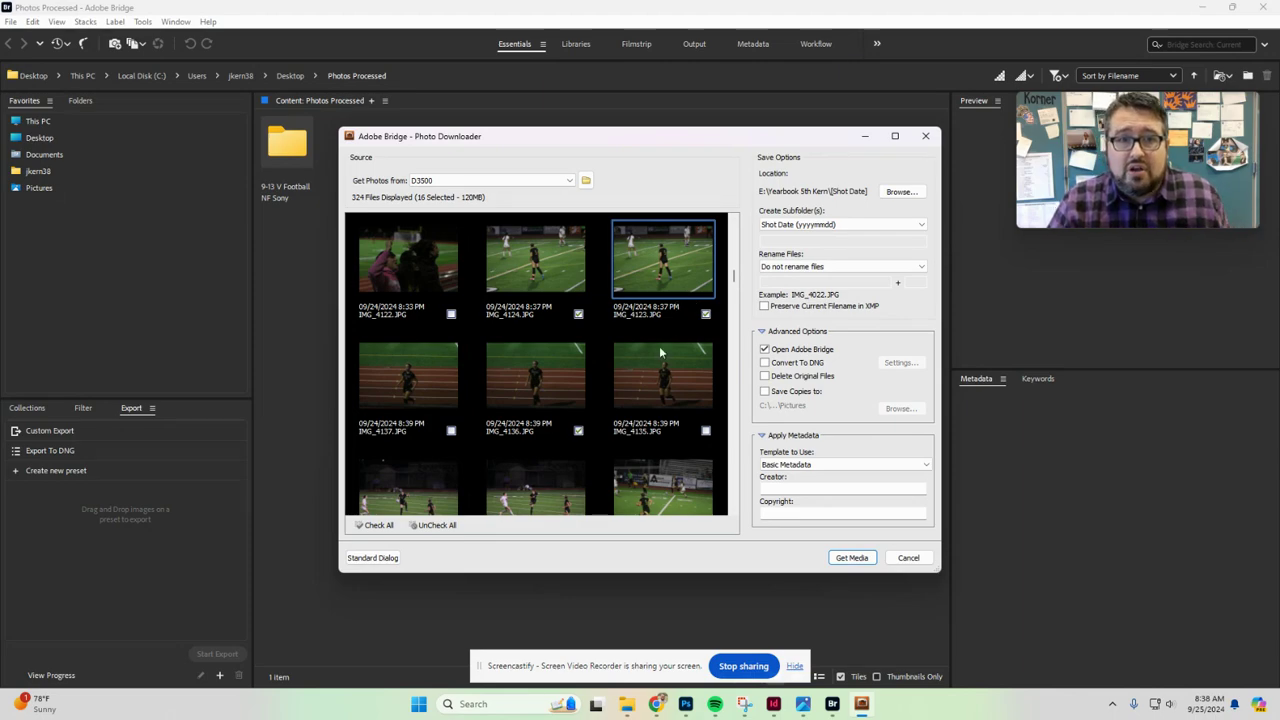
click(852, 558)
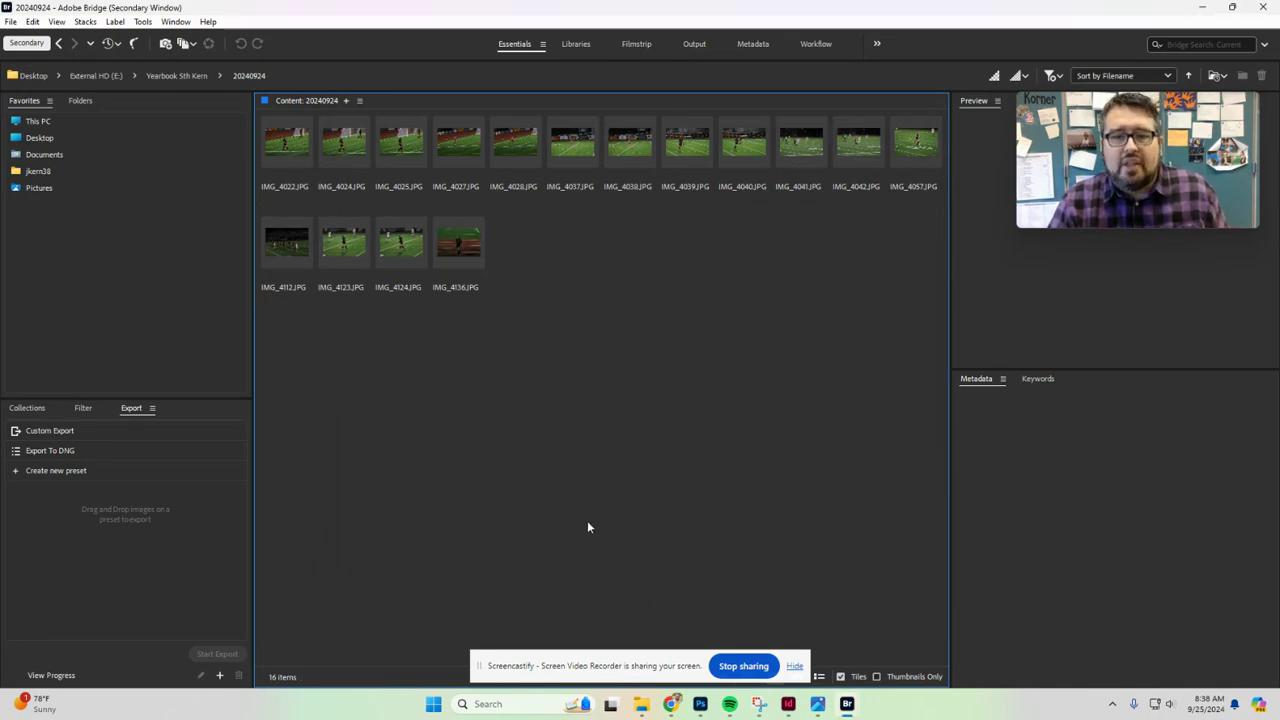
- Enlarge the imported photos' thumbnails until two fit per row, and select IMG_4022 to preview it
drag(637, 664, 712, 590)
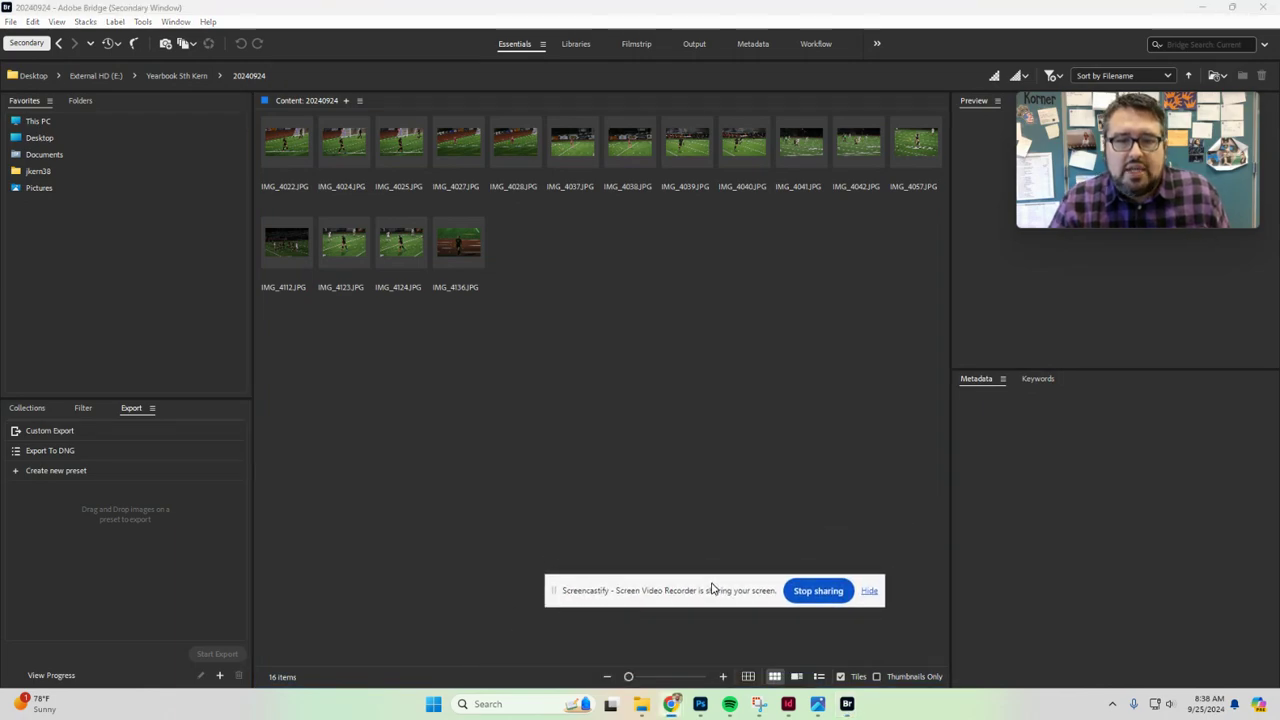
drag(629, 679, 634, 679)
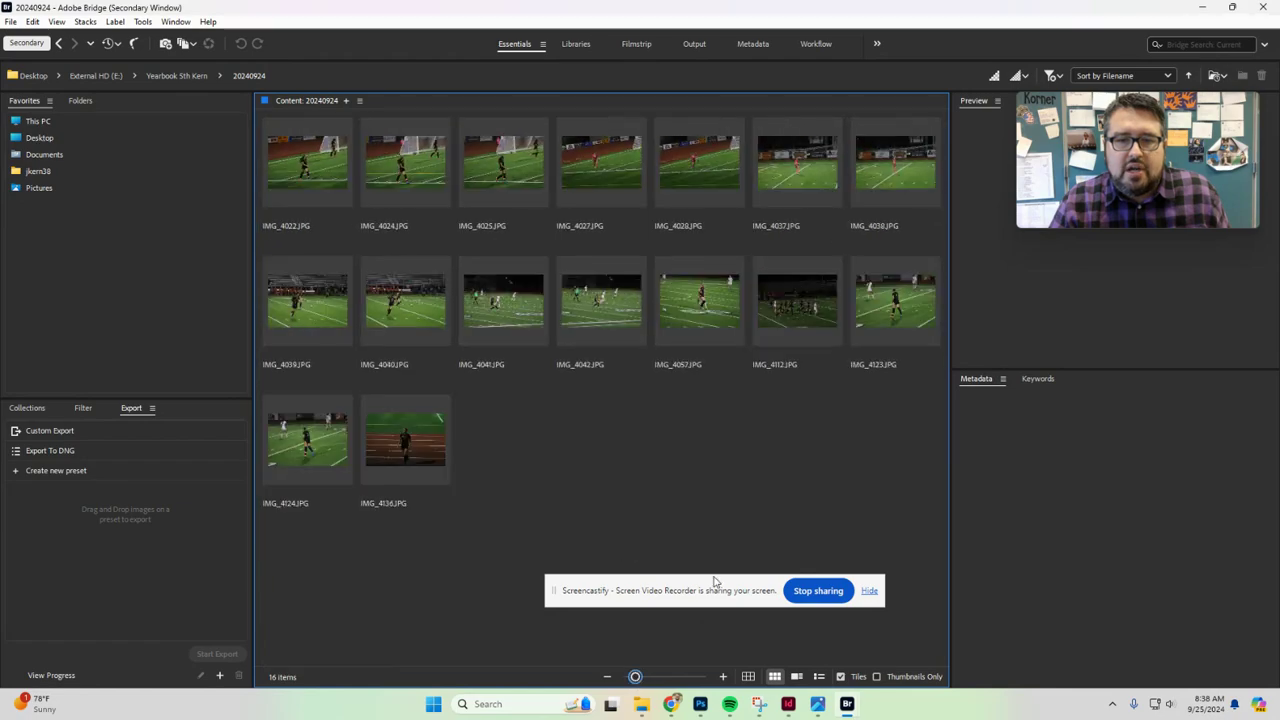
drag(717, 590, 626, 25)
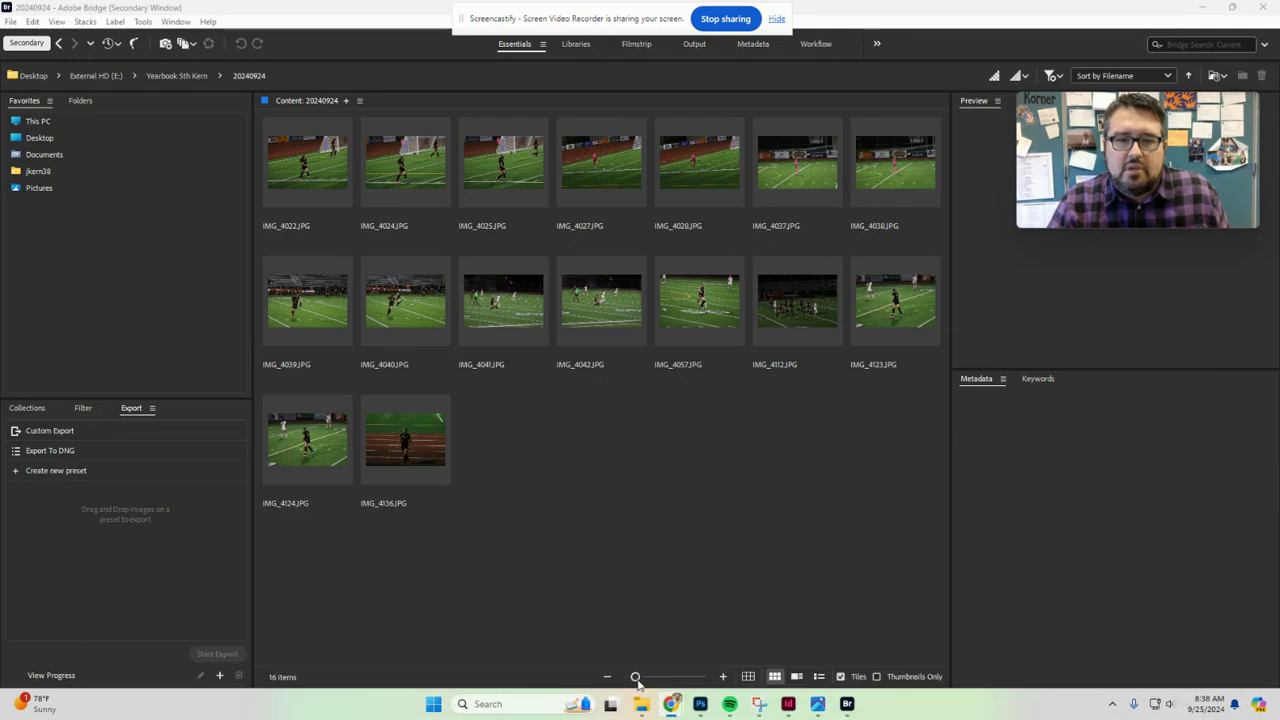
drag(636, 679, 681, 677)
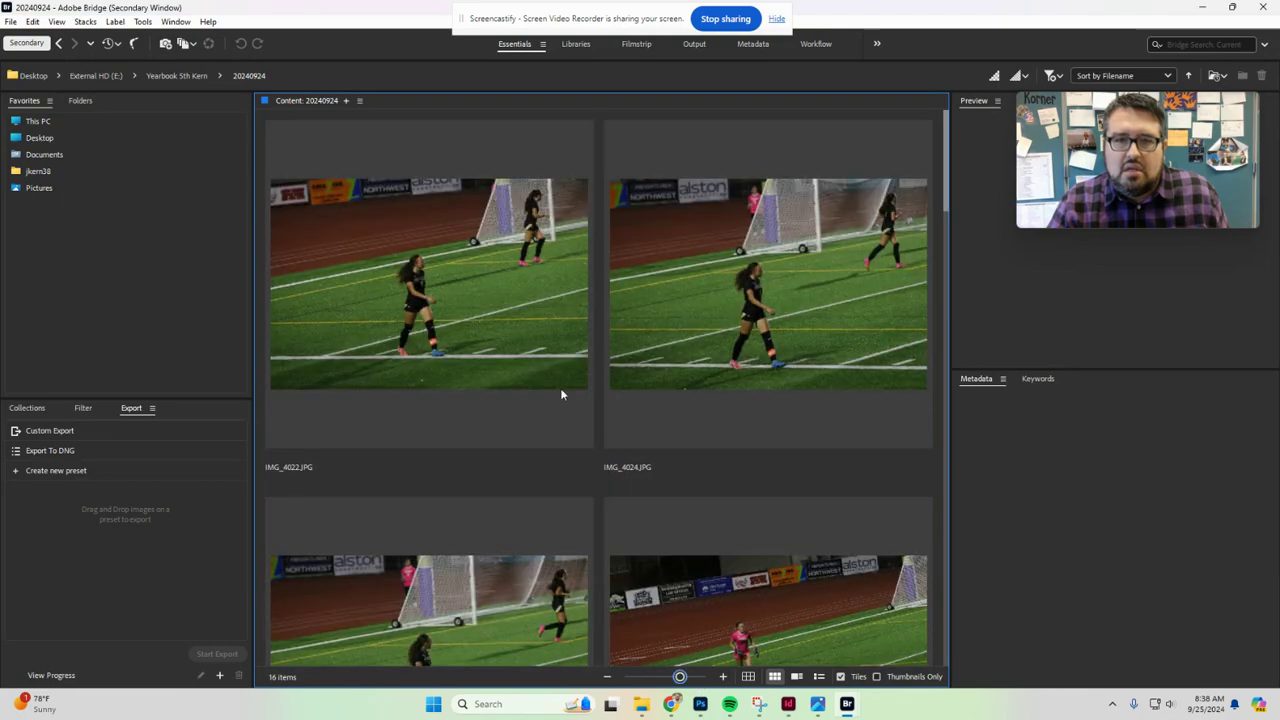
click(480, 294)
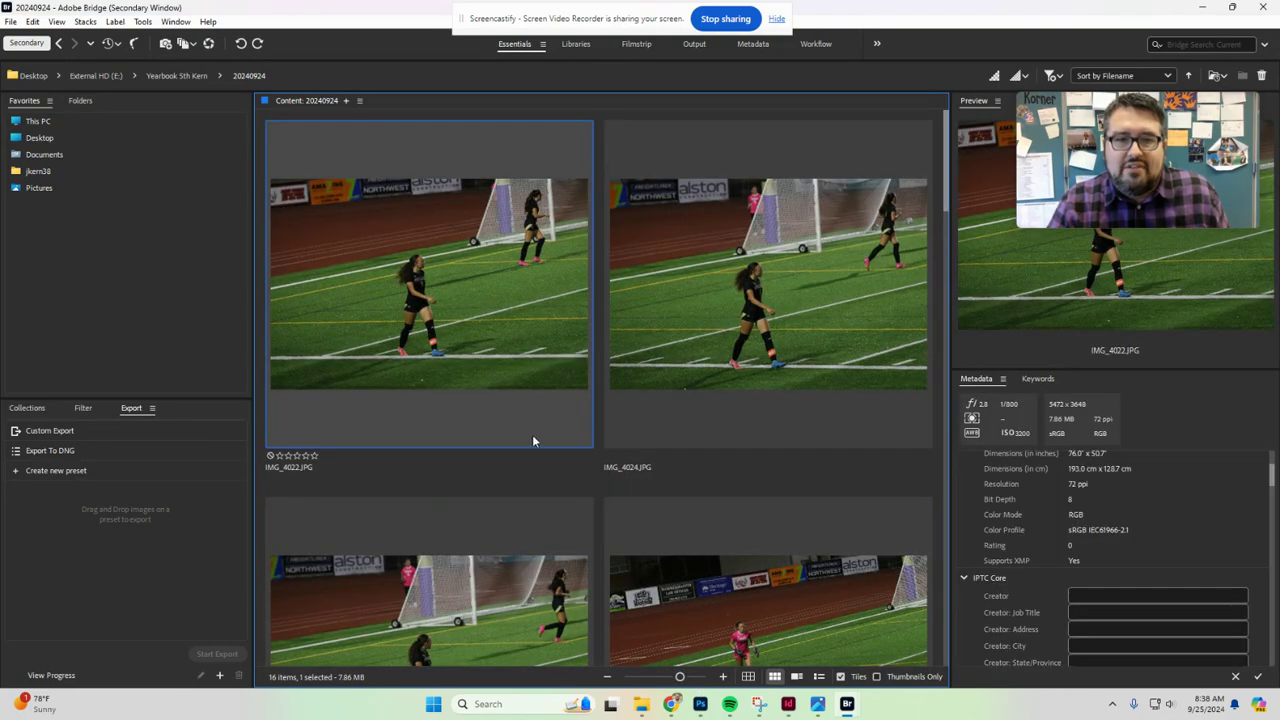
scroll(533, 440, down, 1)
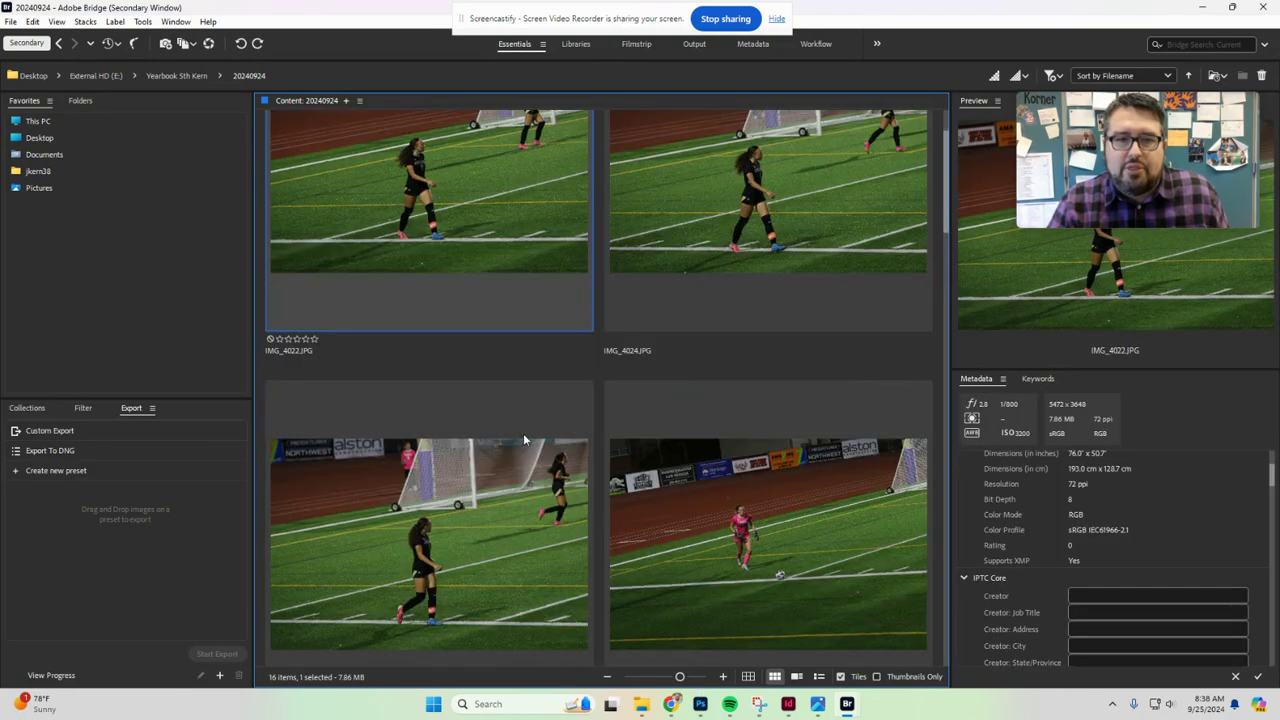
- Delete IMG_4025, stopping both the reject-or-delete prompt and the delete confirmation from showing again
click(509, 515)
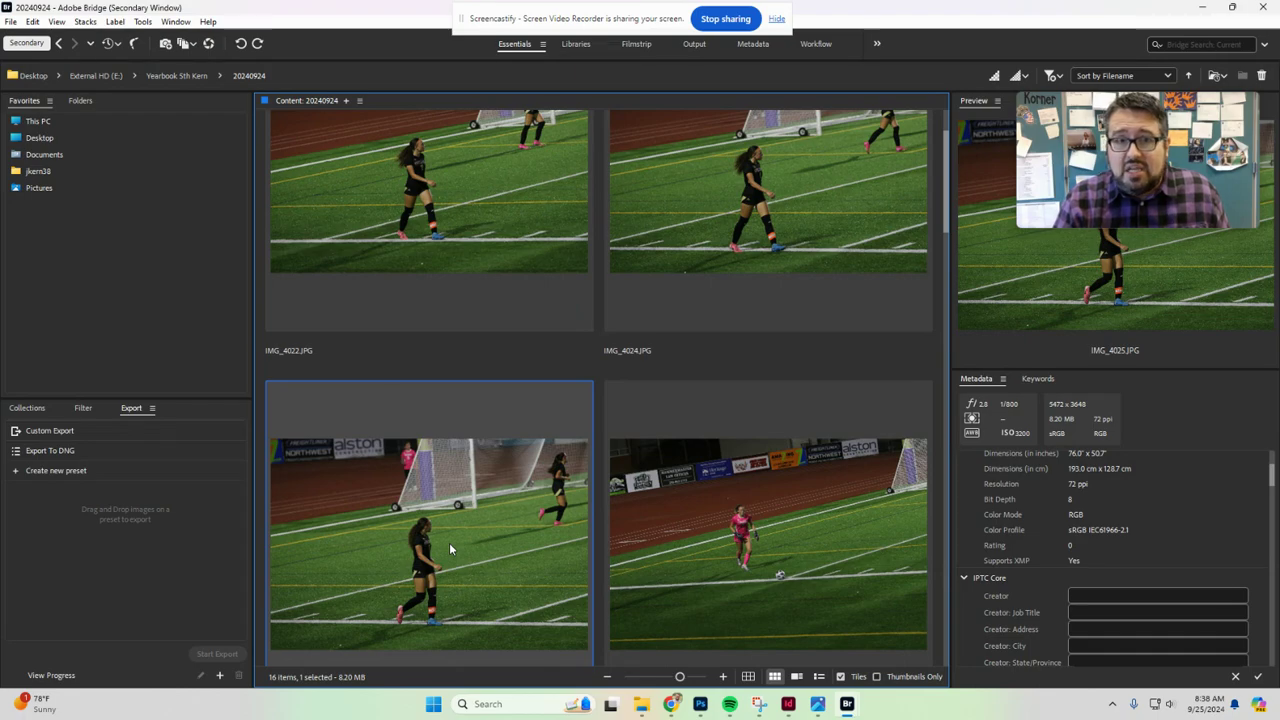
key(Delete)
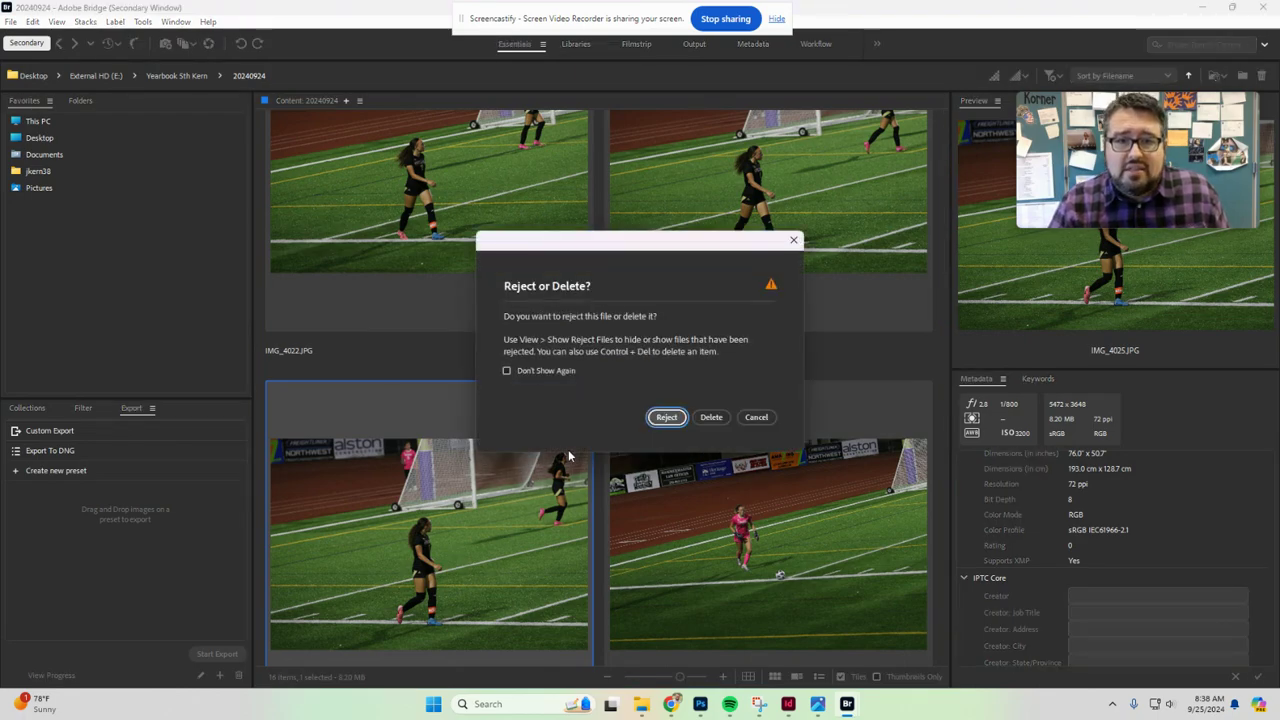
click(522, 372)
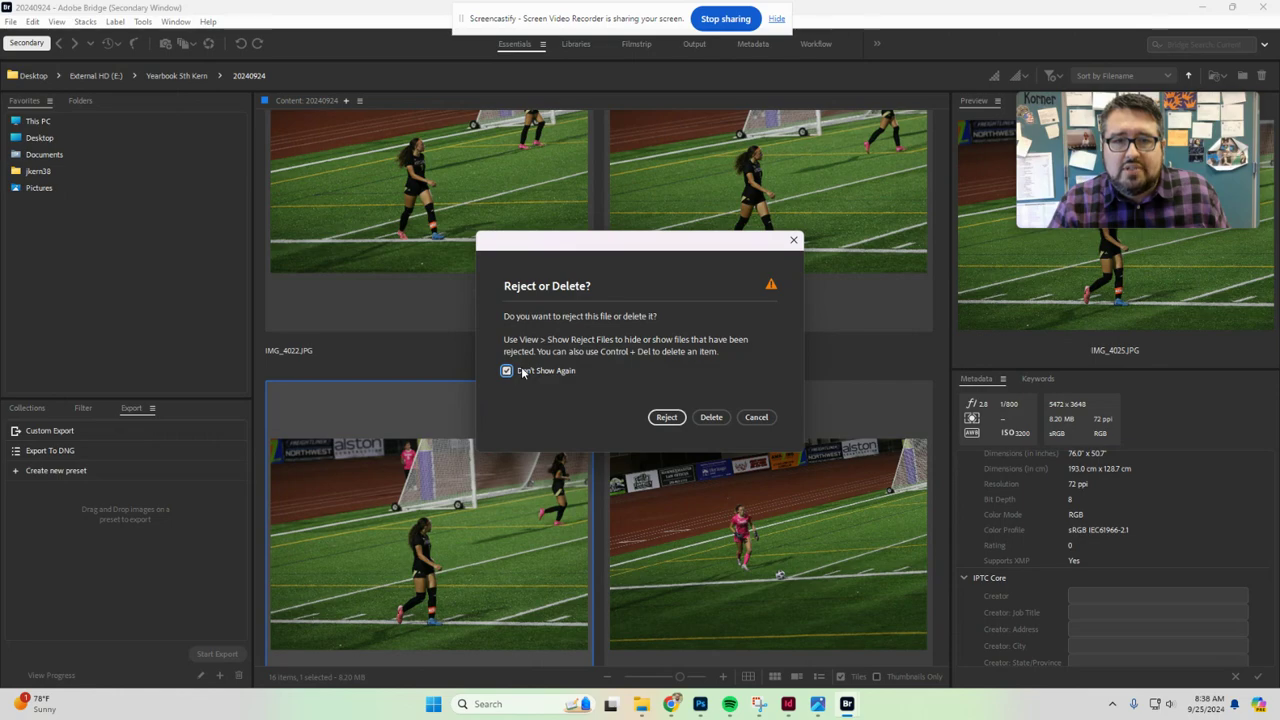
click(710, 418)
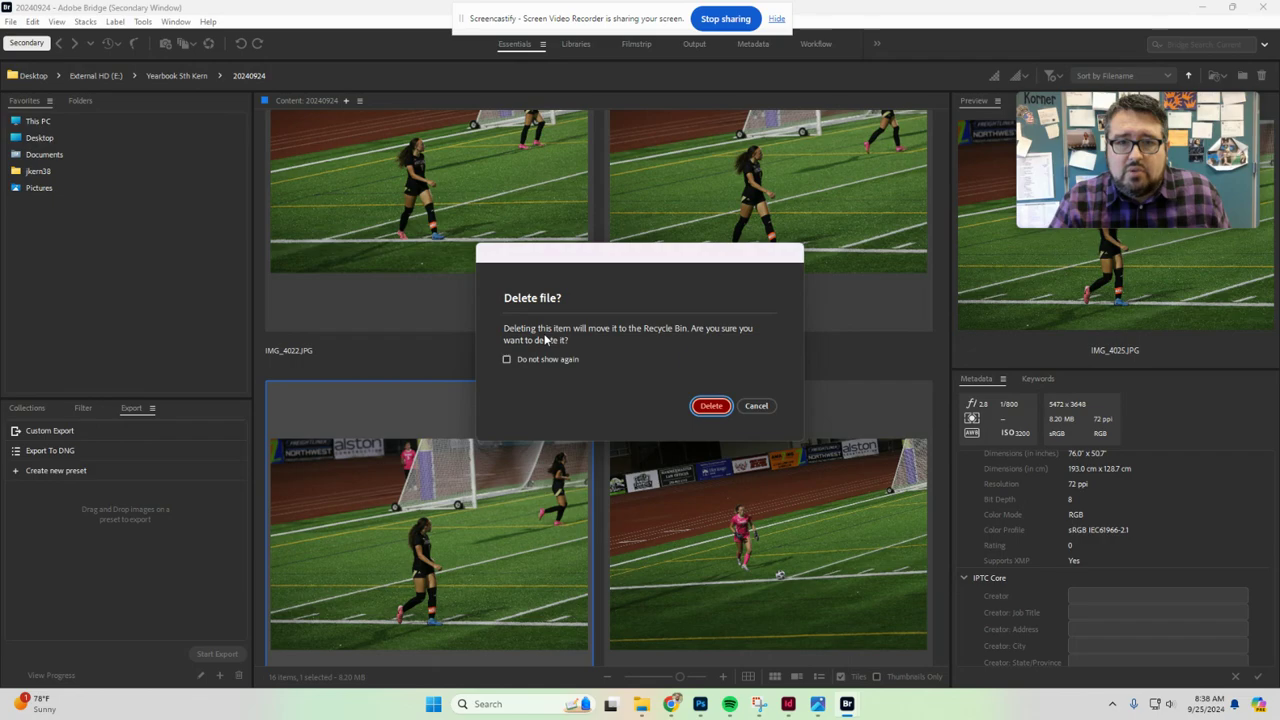
click(507, 360)
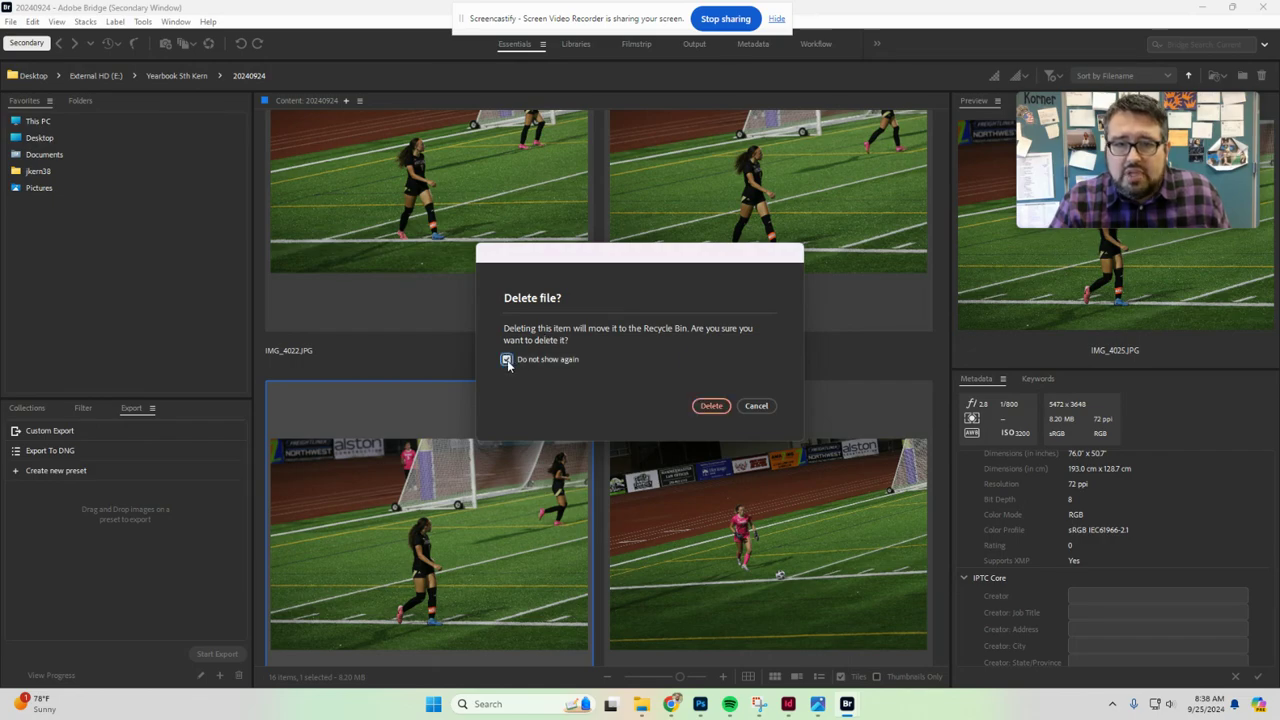
click(710, 406)
- Delete the near-duplicate soccer photos IMG_4027, IMG_4037 and IMG_4040 from the 20240924 folder
click(756, 450)
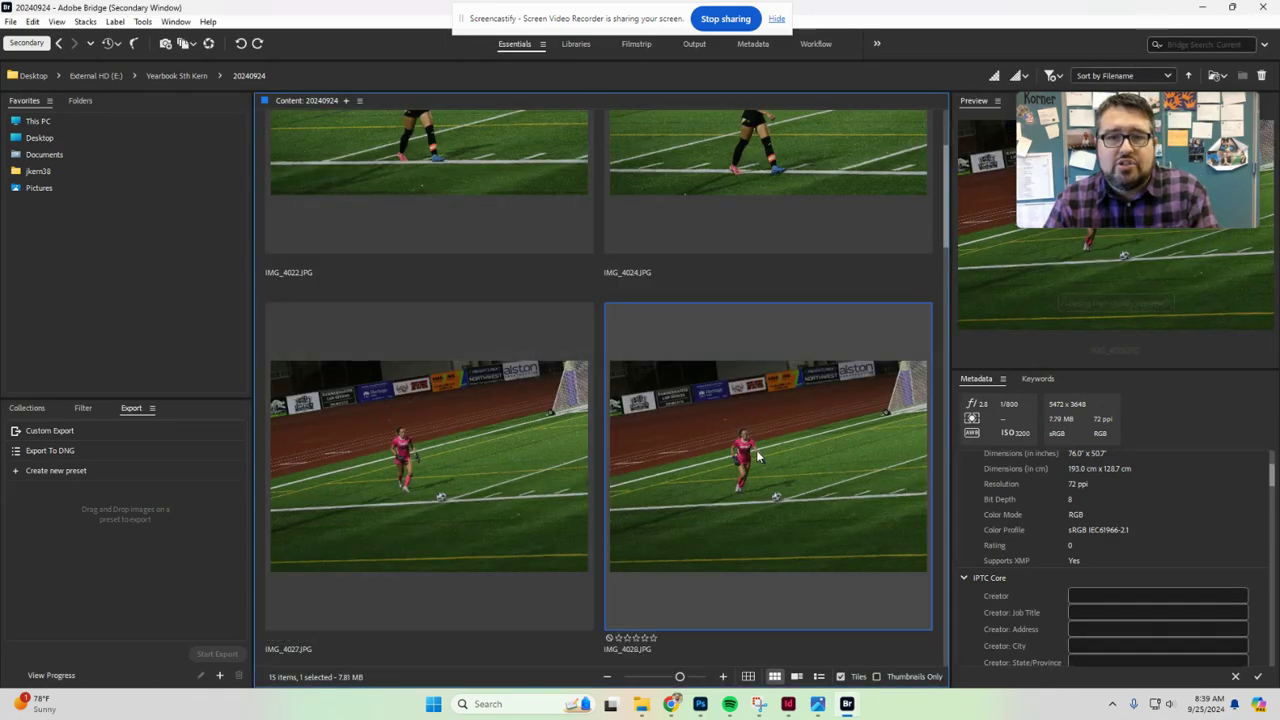
click(494, 474)
key(Delete)
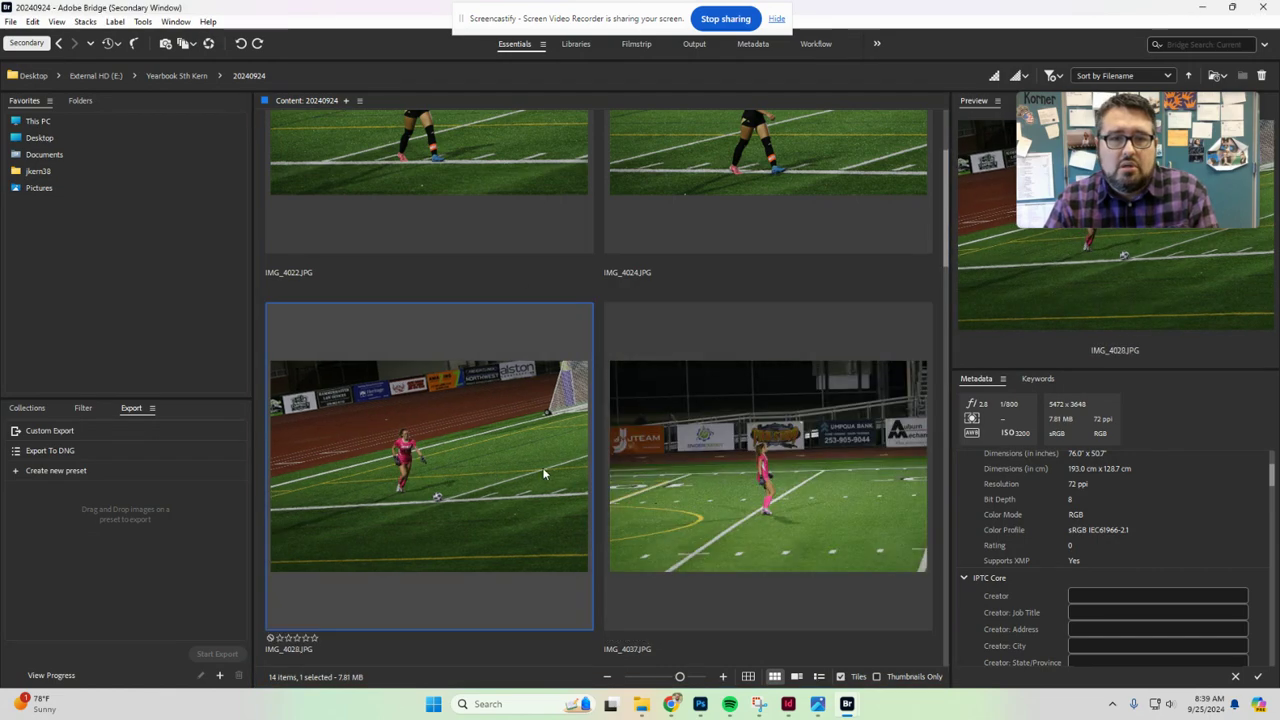
click(722, 462)
key(Delete)
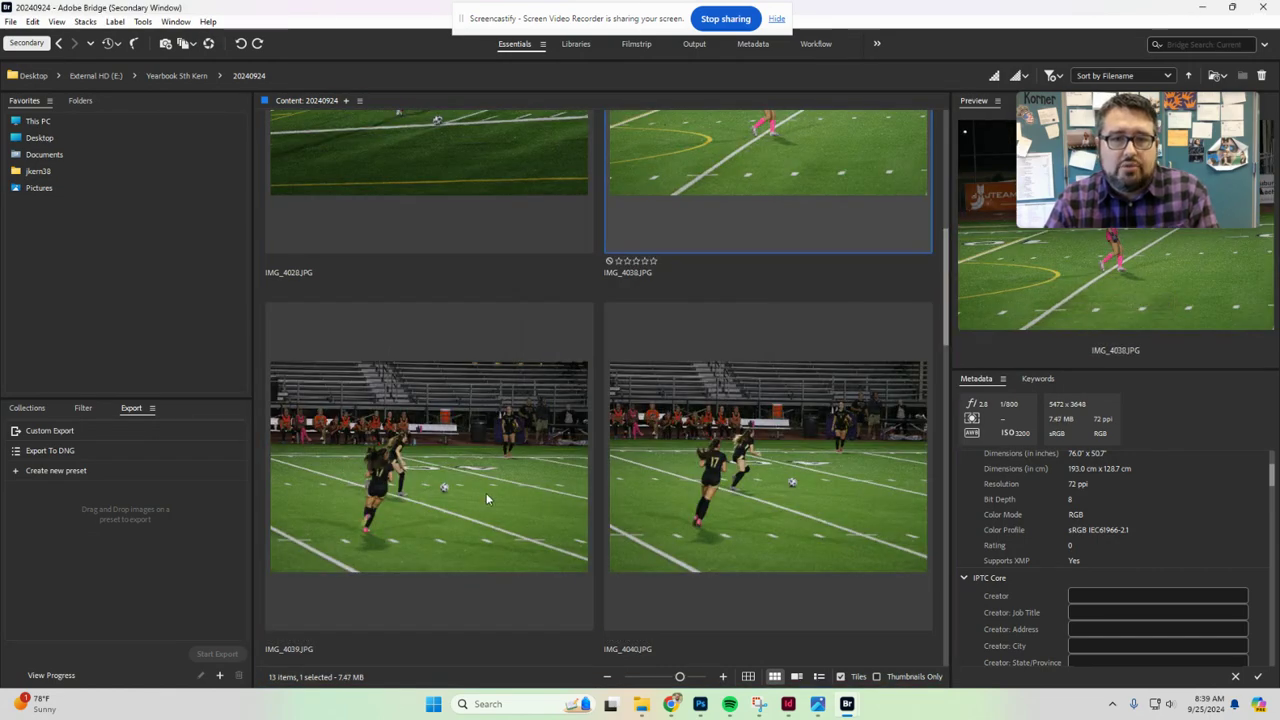
click(486, 493)
scroll(486, 492, down, 1)
click(714, 399)
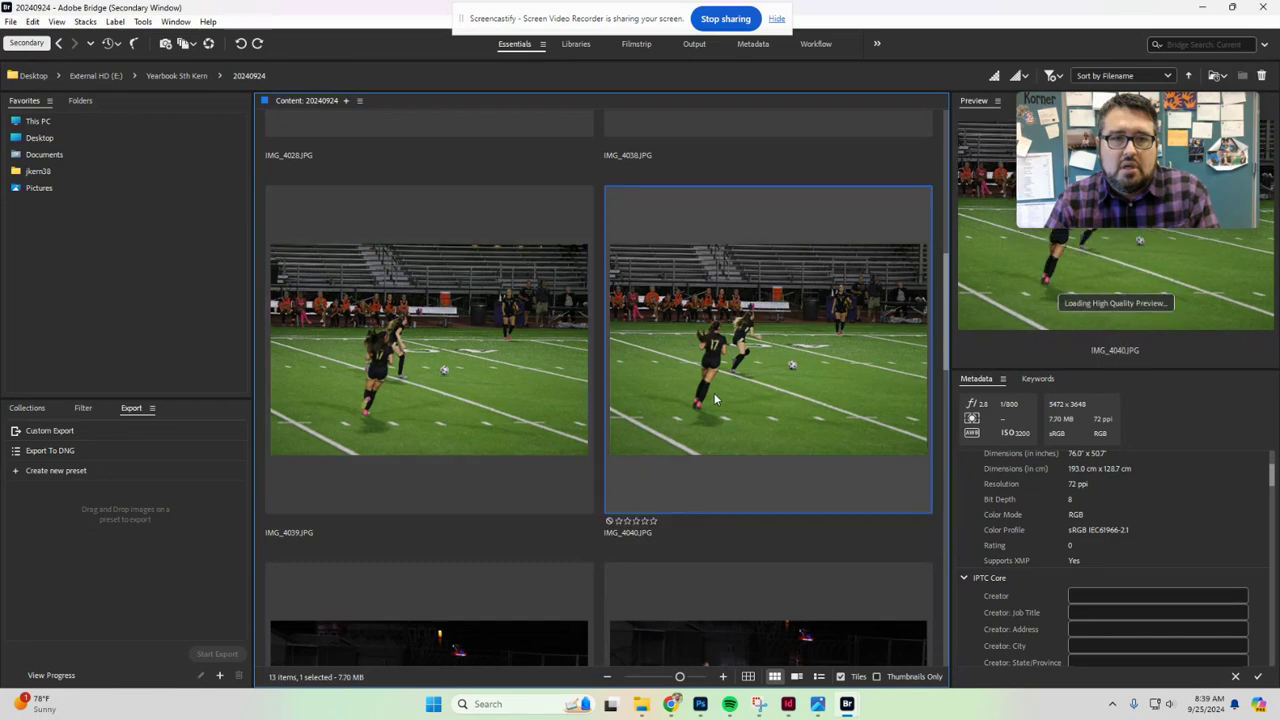
key(Delete)
- Select IMG_4042, enlarge the thumbnails to one per row and widen the content area over the preview
scroll(546, 415, down, 2)
click(534, 428)
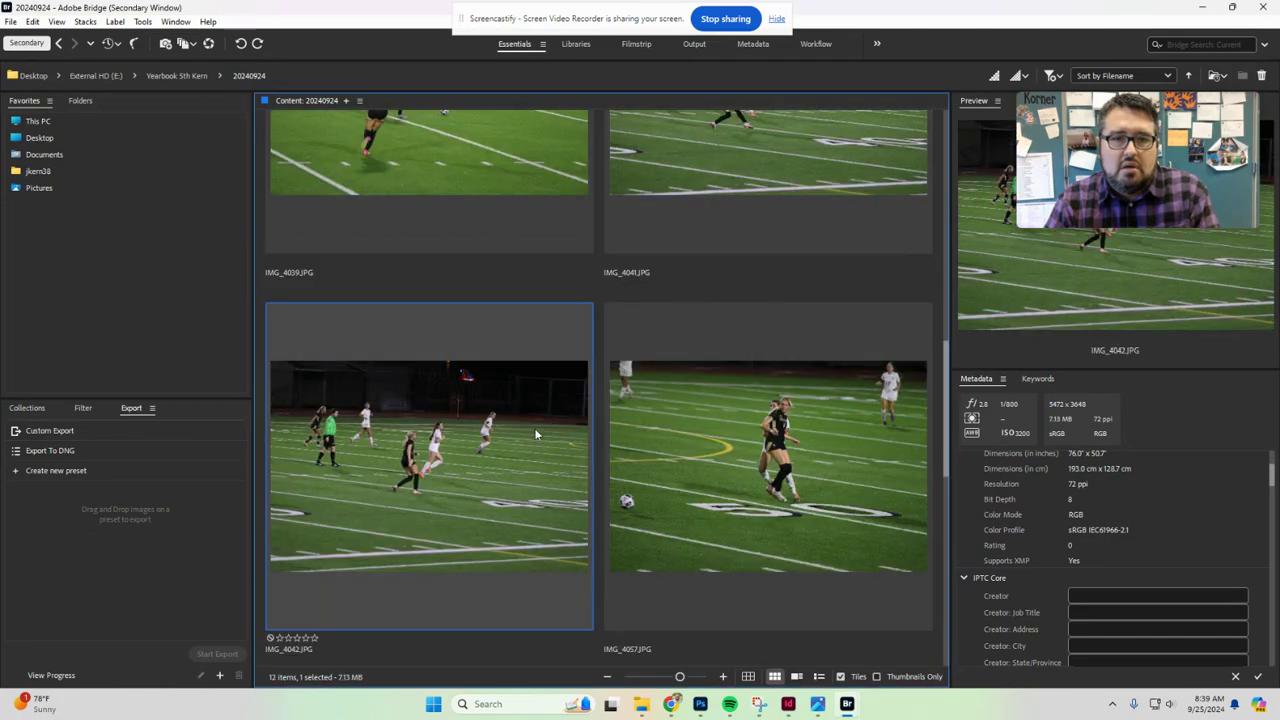
drag(679, 678, 708, 678)
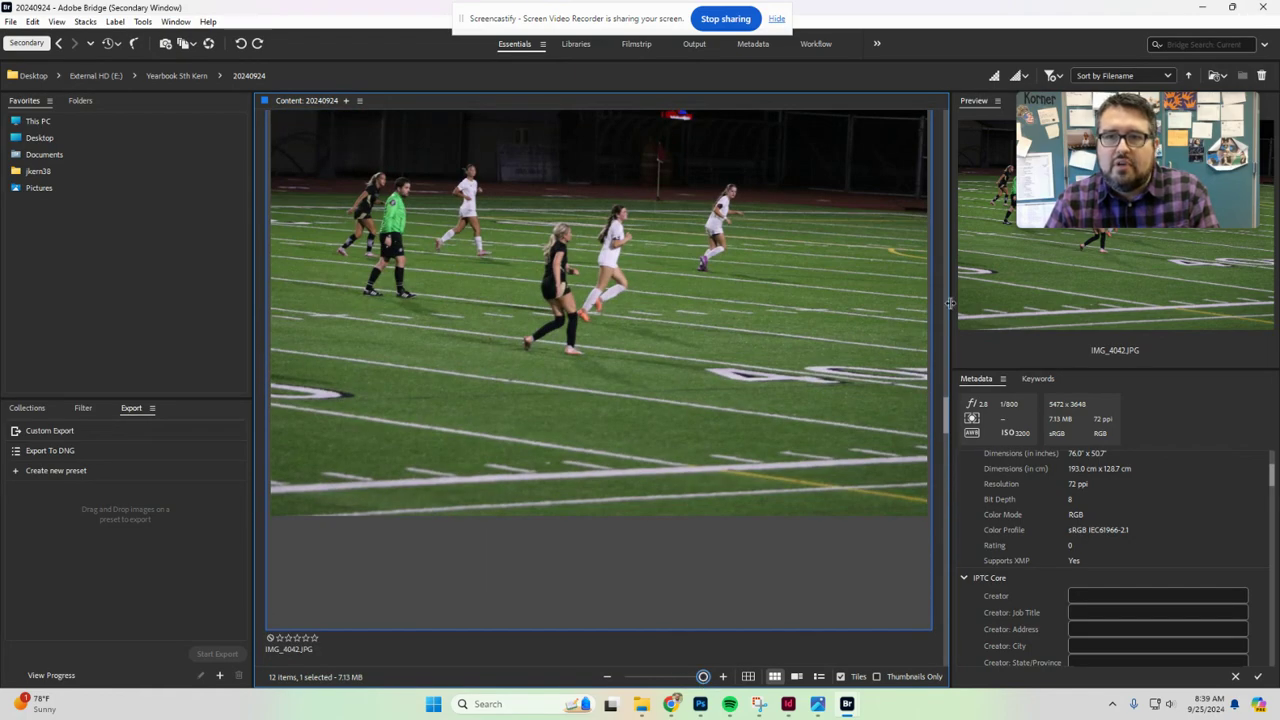
drag(950, 303, 1077, 303)
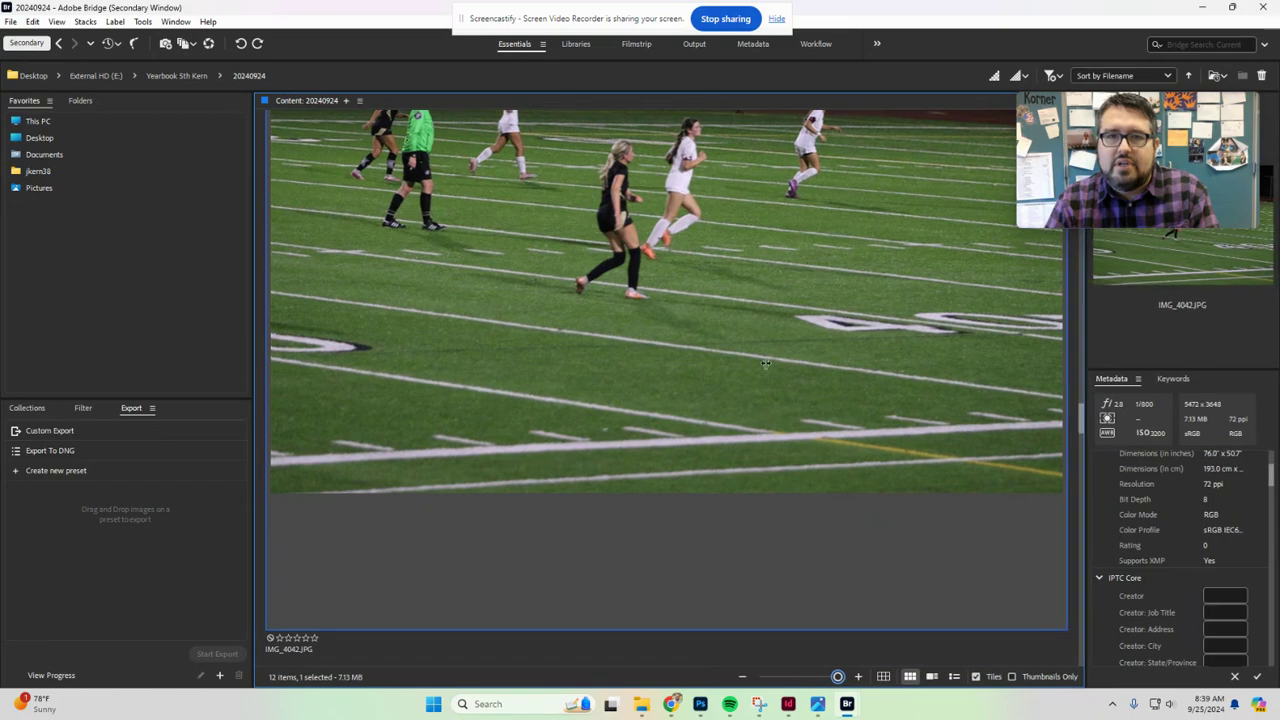
- Try the details layout, and return to large thumbnails with the grid locked so each whole photo fits
scroll(760, 366, down, 2)
scroll(694, 504, down, 10)
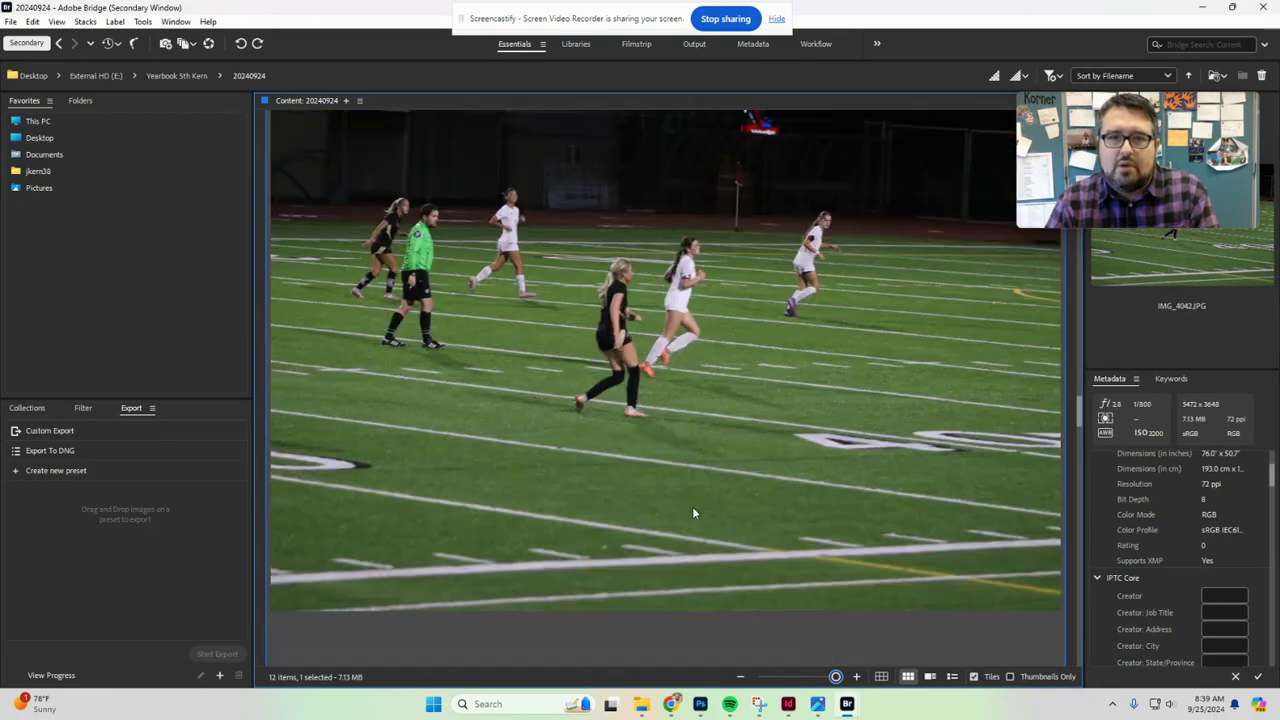
scroll(690, 520, up, 6)
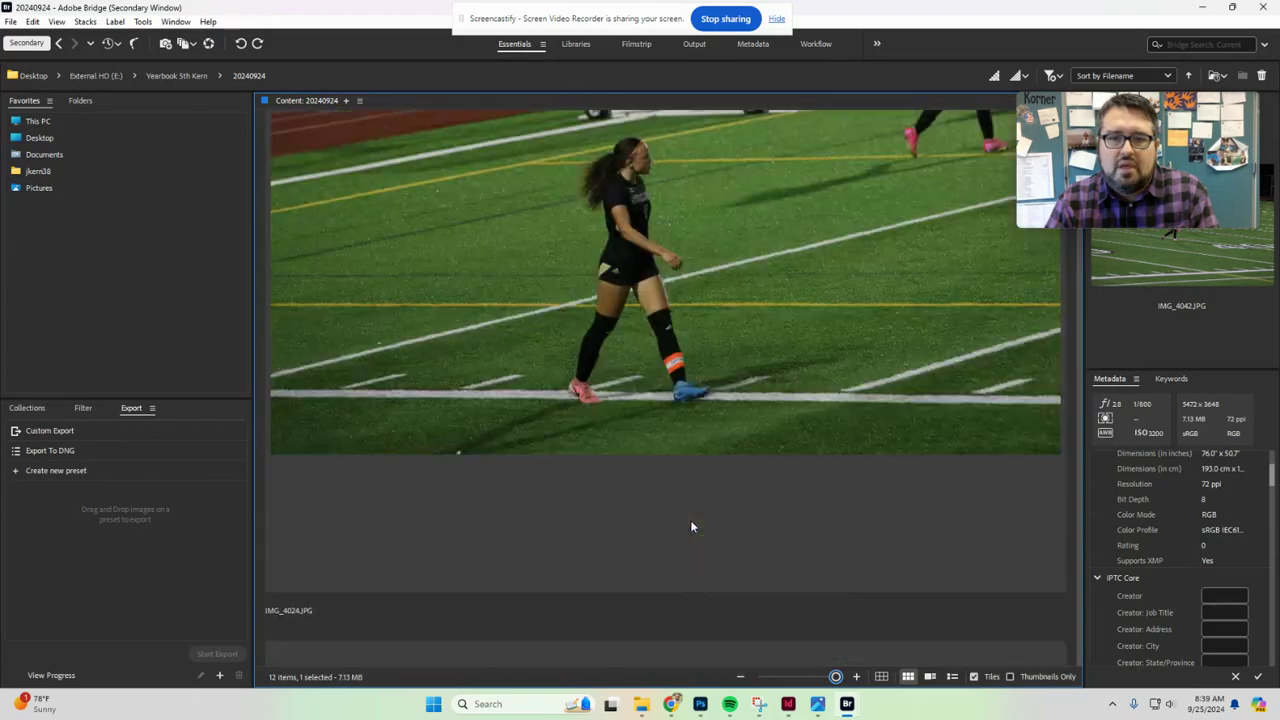
click(930, 677)
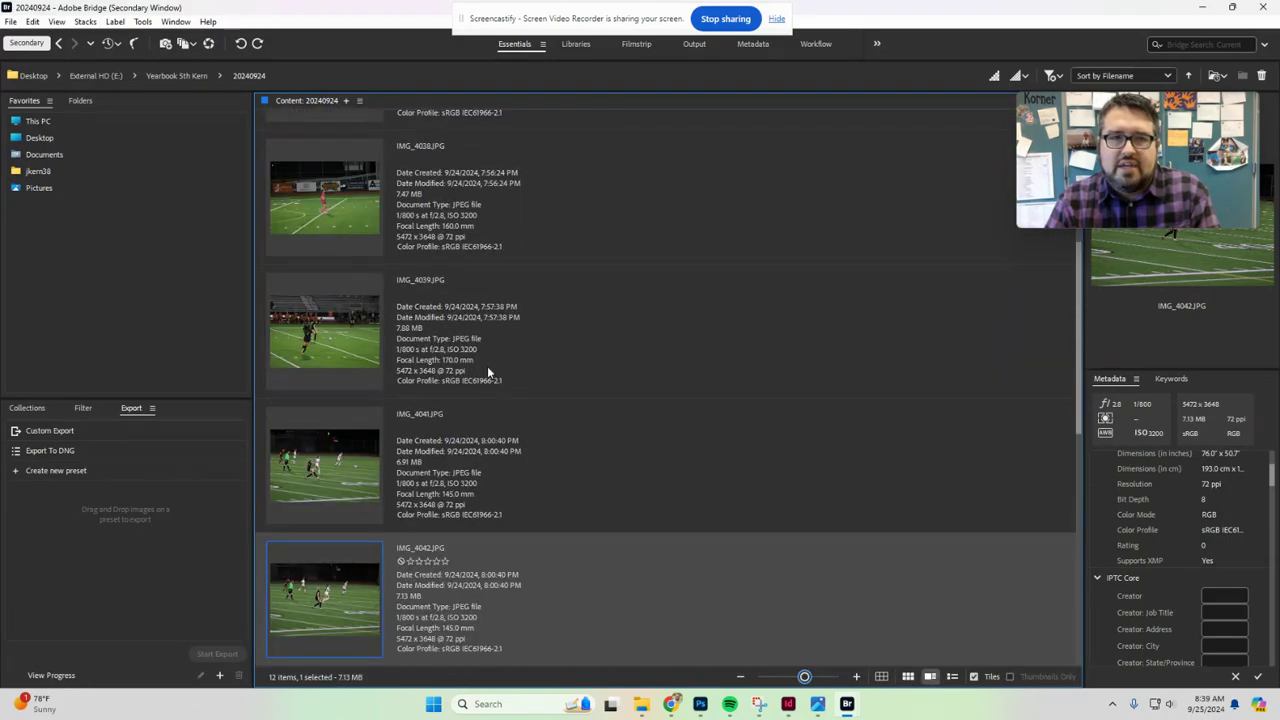
click(908, 677)
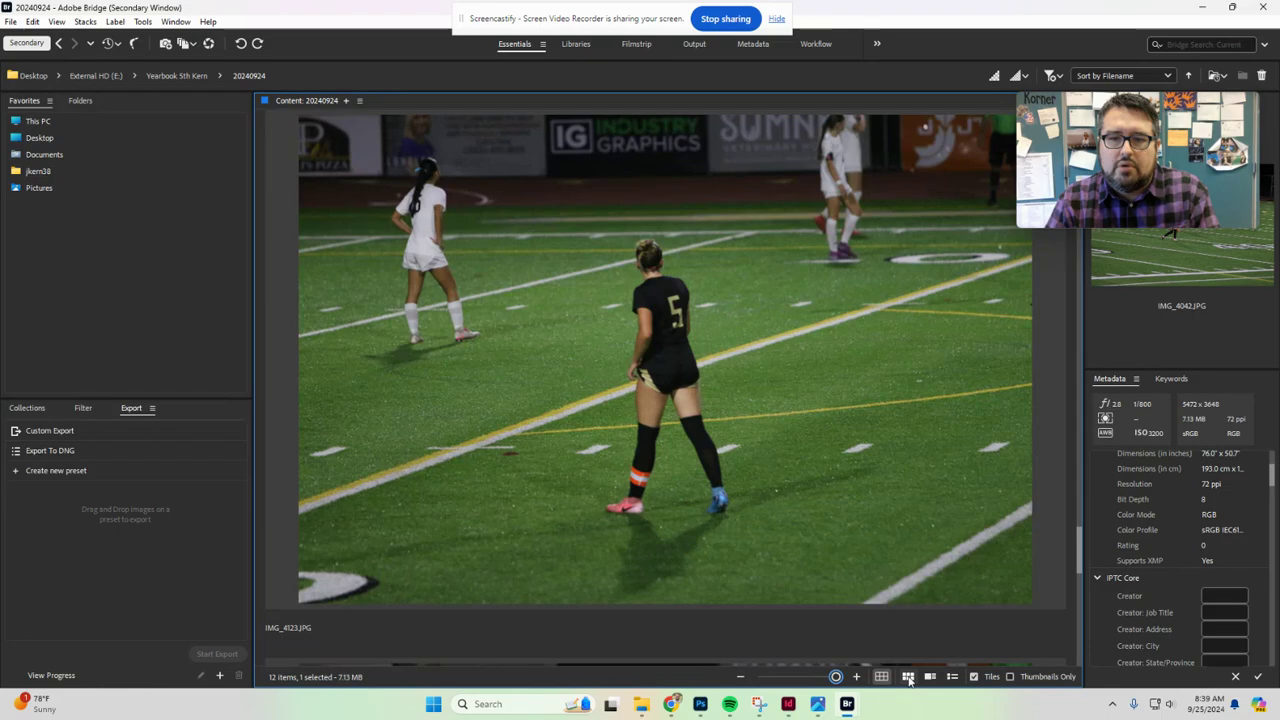
- Compare IMG_4123 and IMG_4124 at large size, delete both and move on to IMG_4136
click(754, 513)
key(Right)
key(Right)
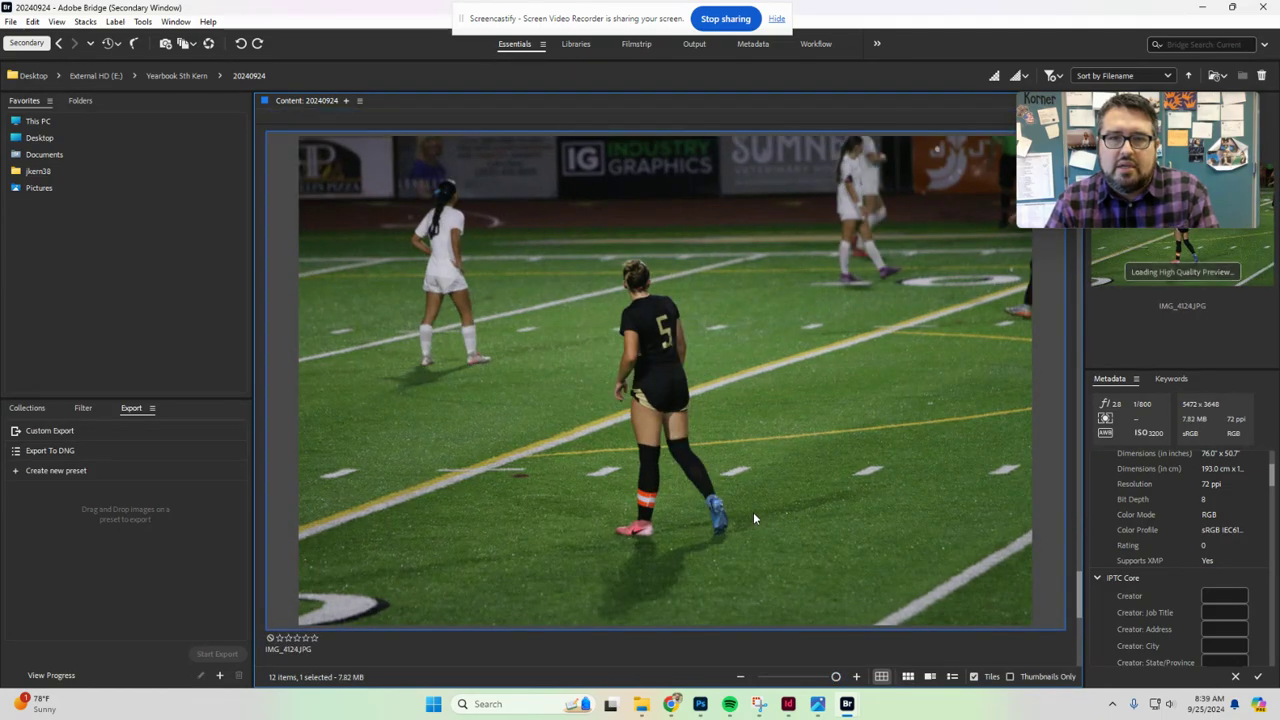
key(Left)
key(Left)
key(Right)
key(Right)
key(Right)
key(Right)
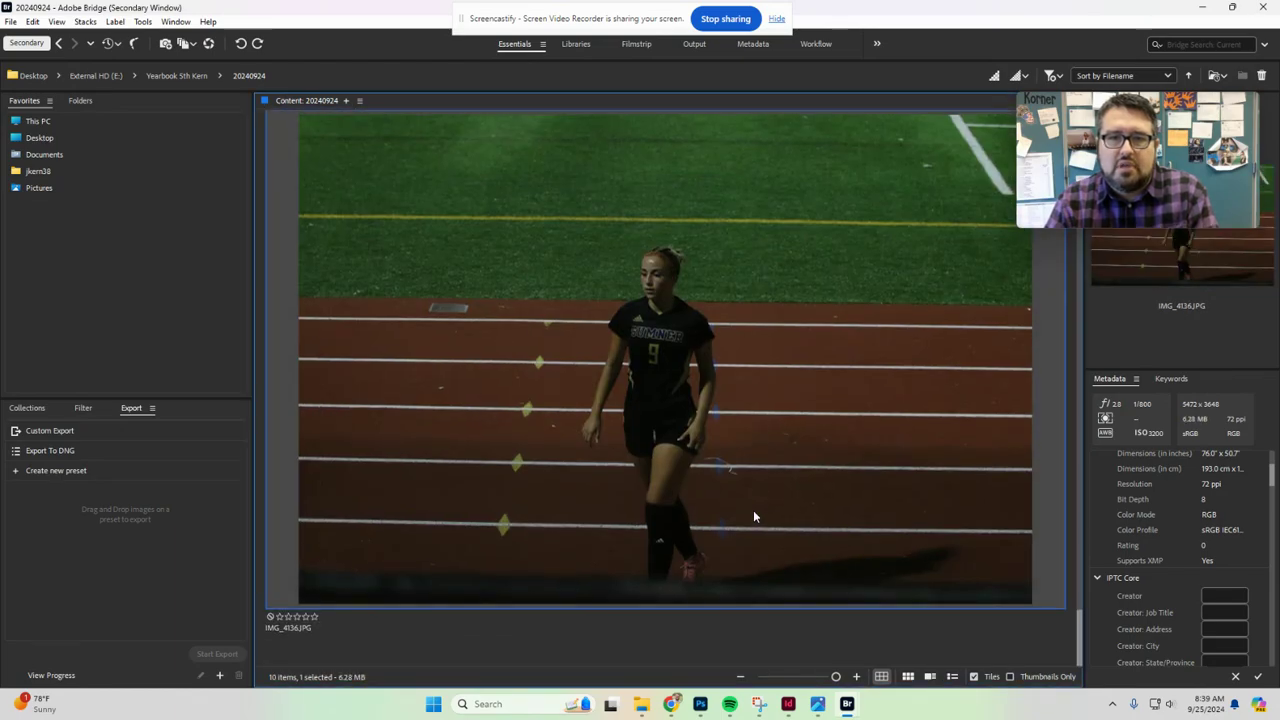
- Examine IMG_4136, IMG_4112, IMG_4057 and IMG_4042 one by one to judge which are worth keeping
key(Left)
key(Left)
key(Left)
key(Right)
key(Right)
key(Right)
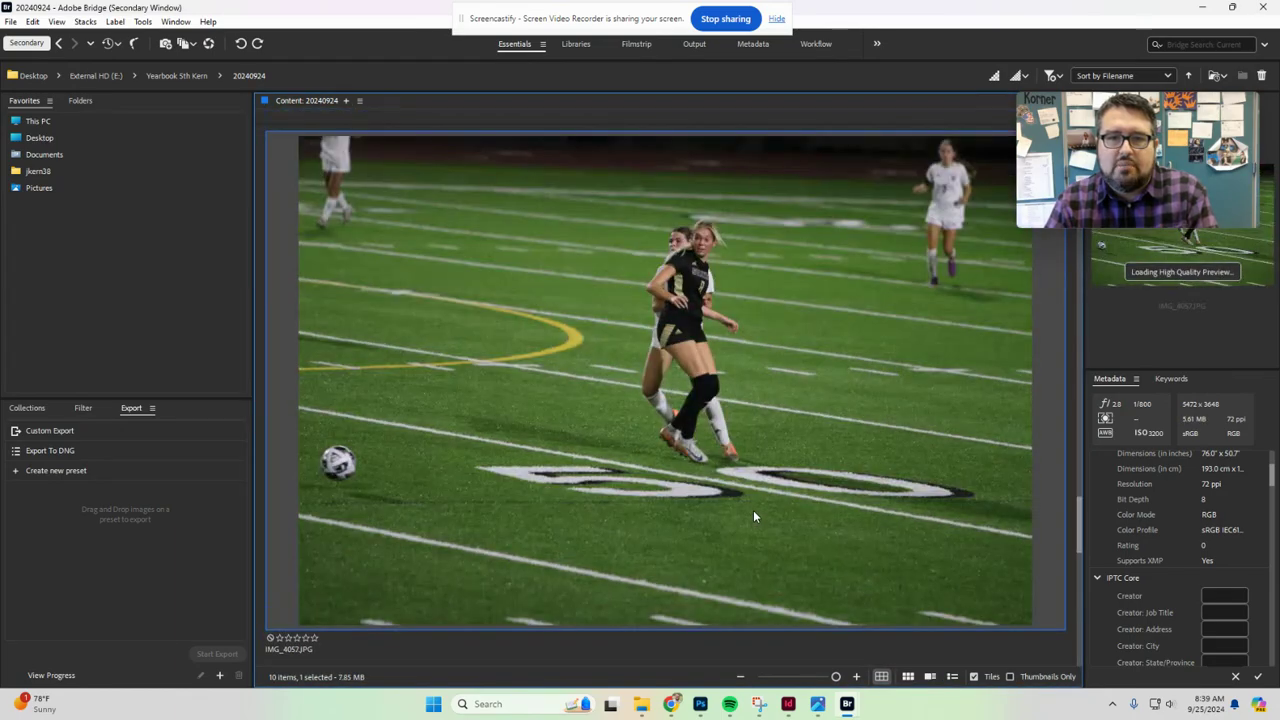
key(Left)
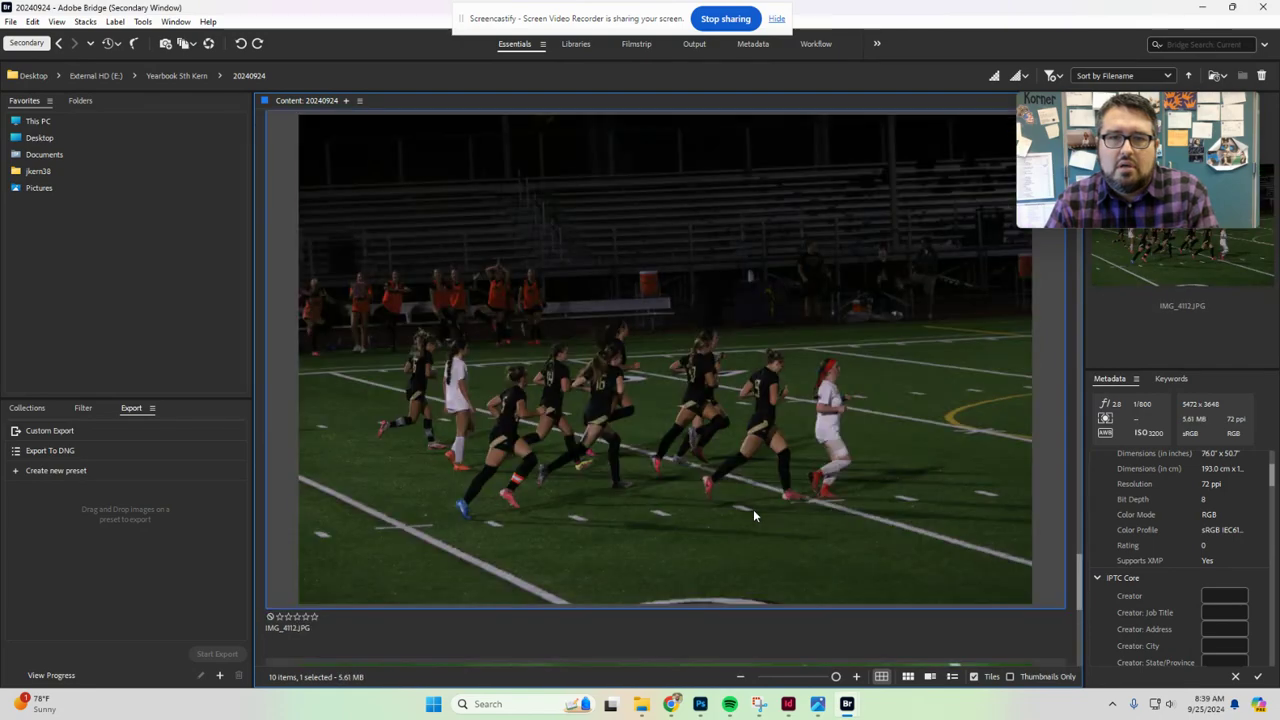
key(Left)
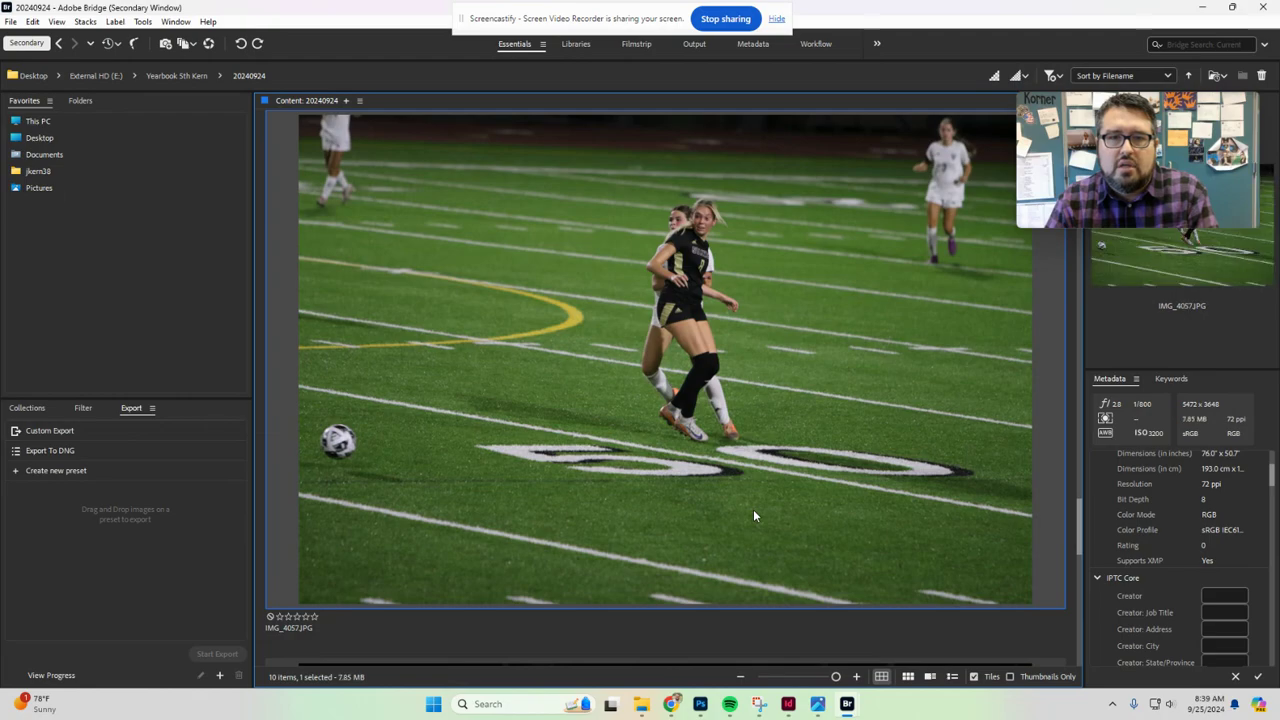
key(Left)
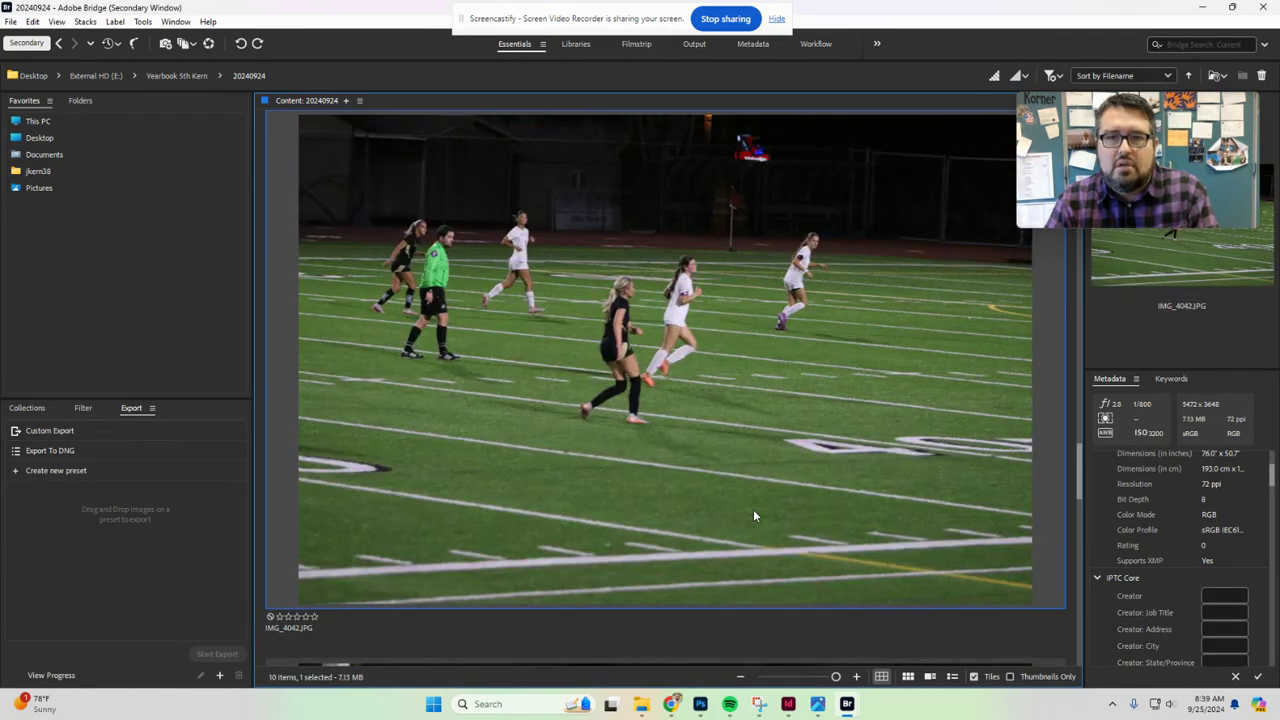
- Delete IMG_4042, IMG_4039 and IMG_4038 while working back through the remaining photos
key(Left)
key(Left)
key(Left)
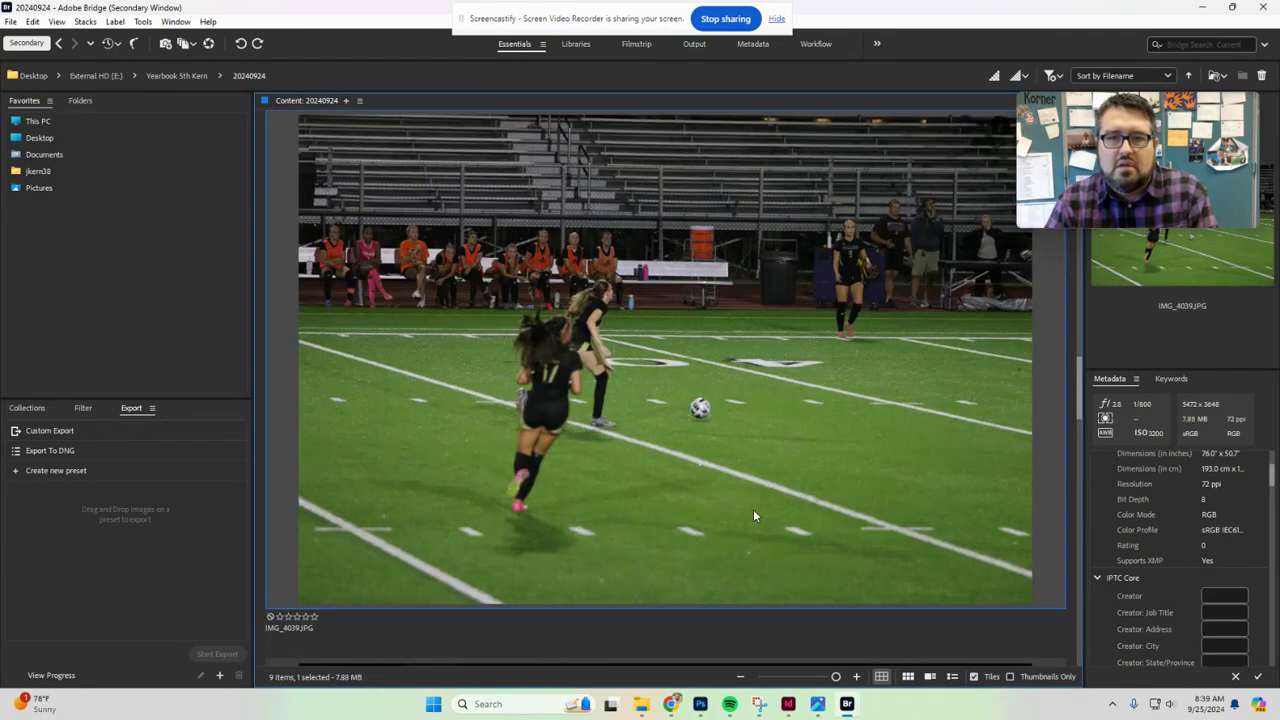
key(Delete)
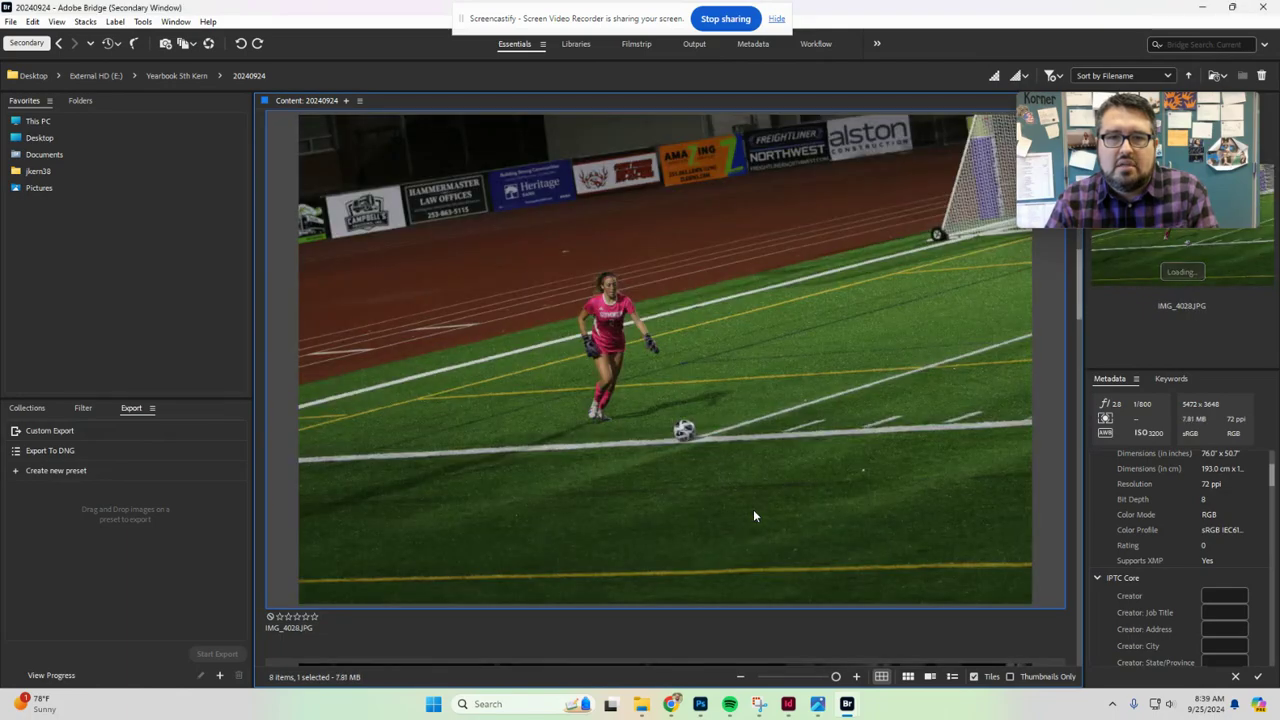
key(Delete)
- Compare the similar shots IMG_4022 and IMG_4024, and delete IMG_4024
key(Left)
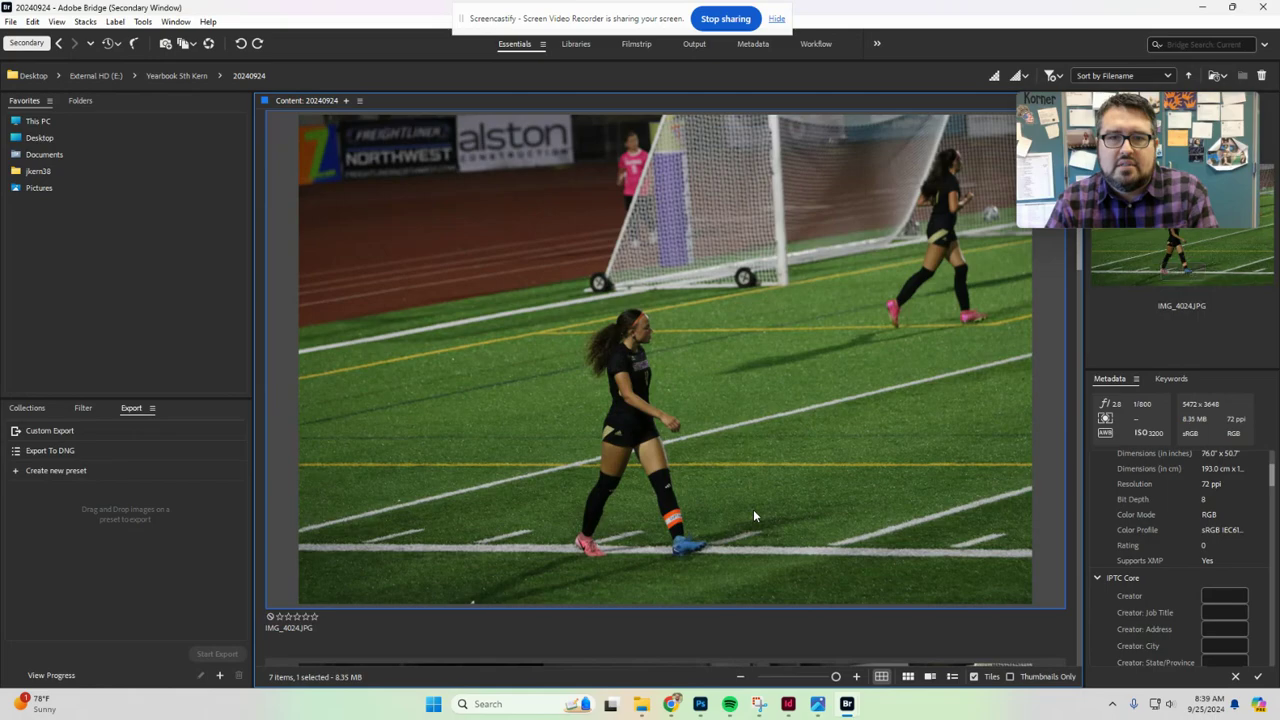
key(Right)
key(Left)
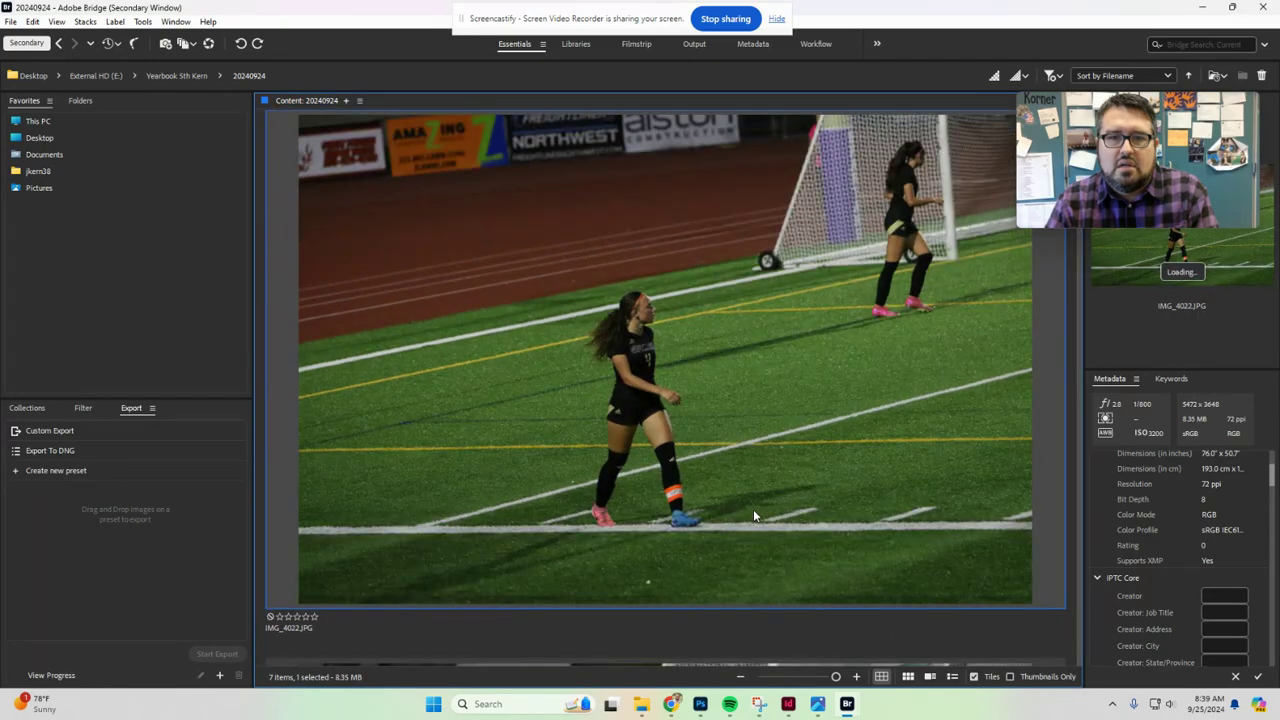
key(Right)
key(Left)
key(Right)
key(Left)
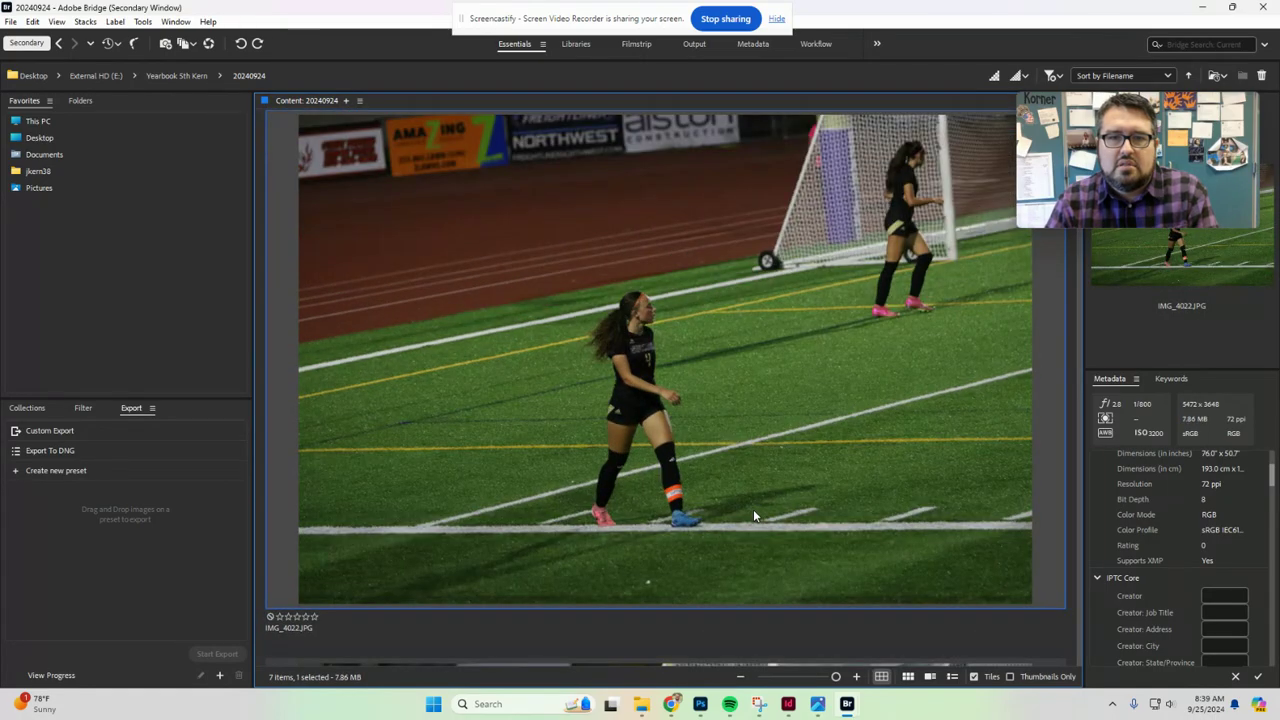
key(Right)
key(Delete)
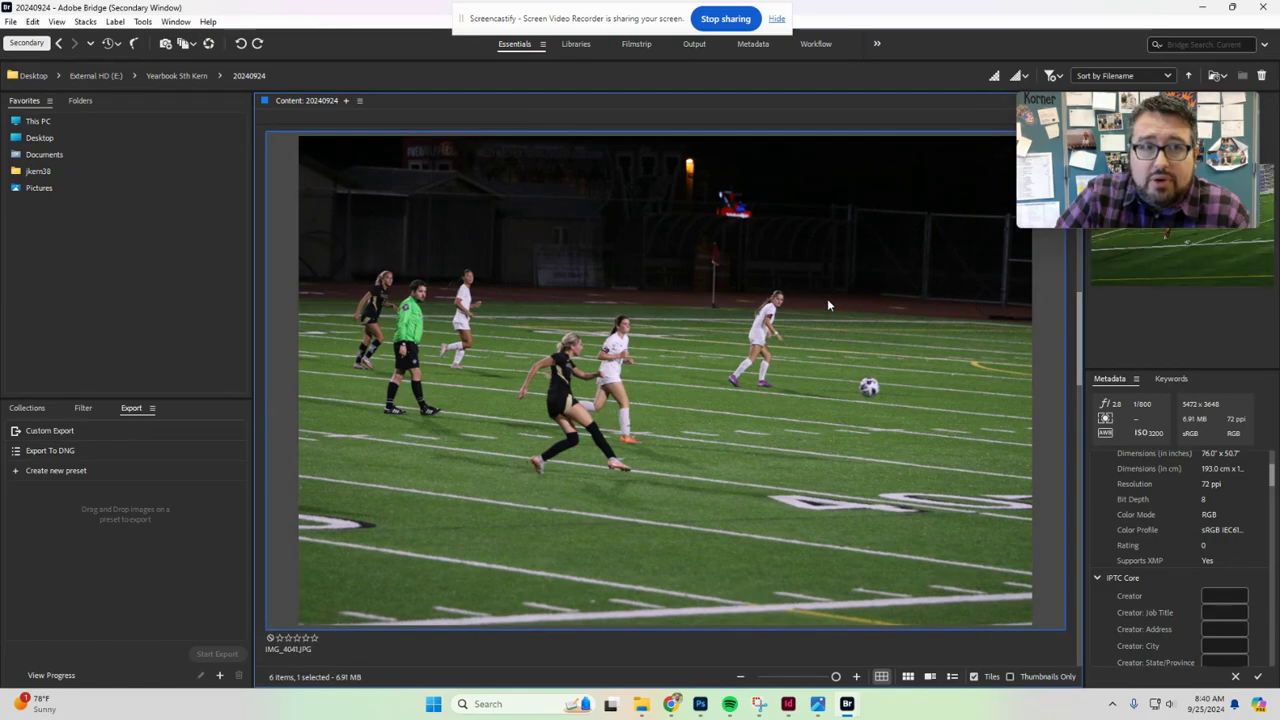
- Close the secondary Bridge window and minimize the main one to switch to the Yearbook Avenue login page in Chrome
scroll(827, 298, up, 2)
scroll(805, 298, up, 5)
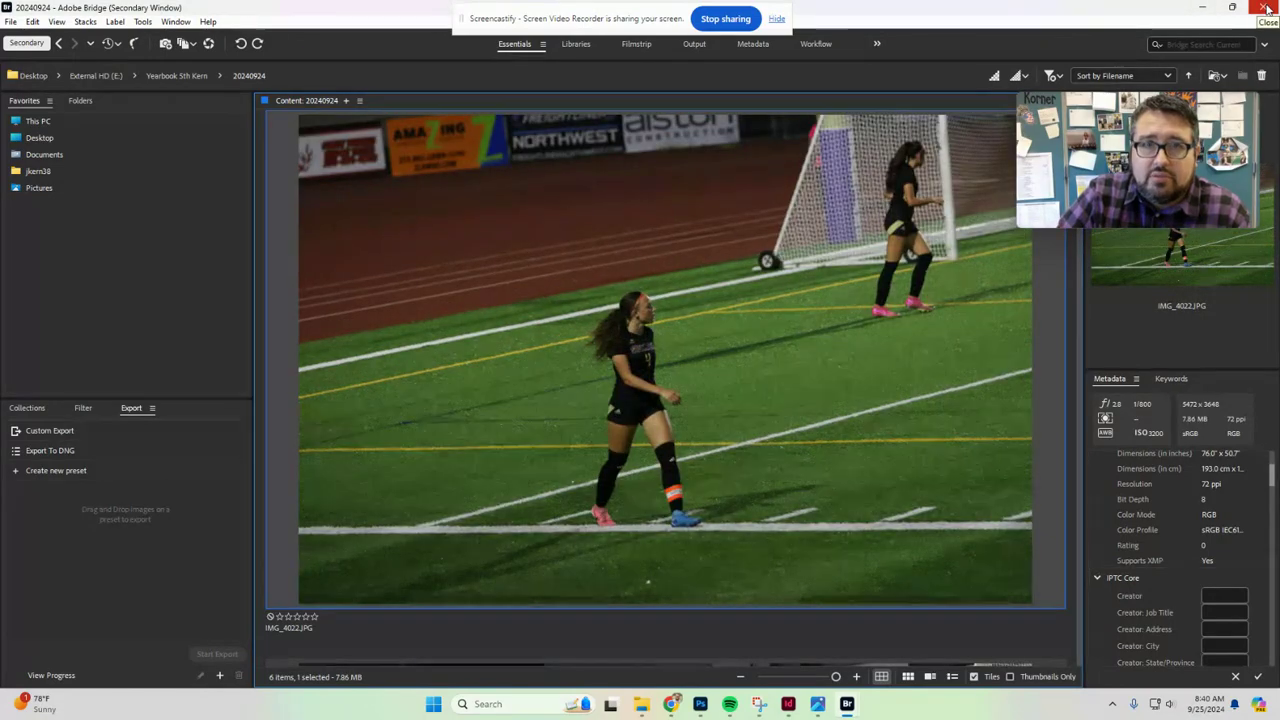
click(1266, 8)
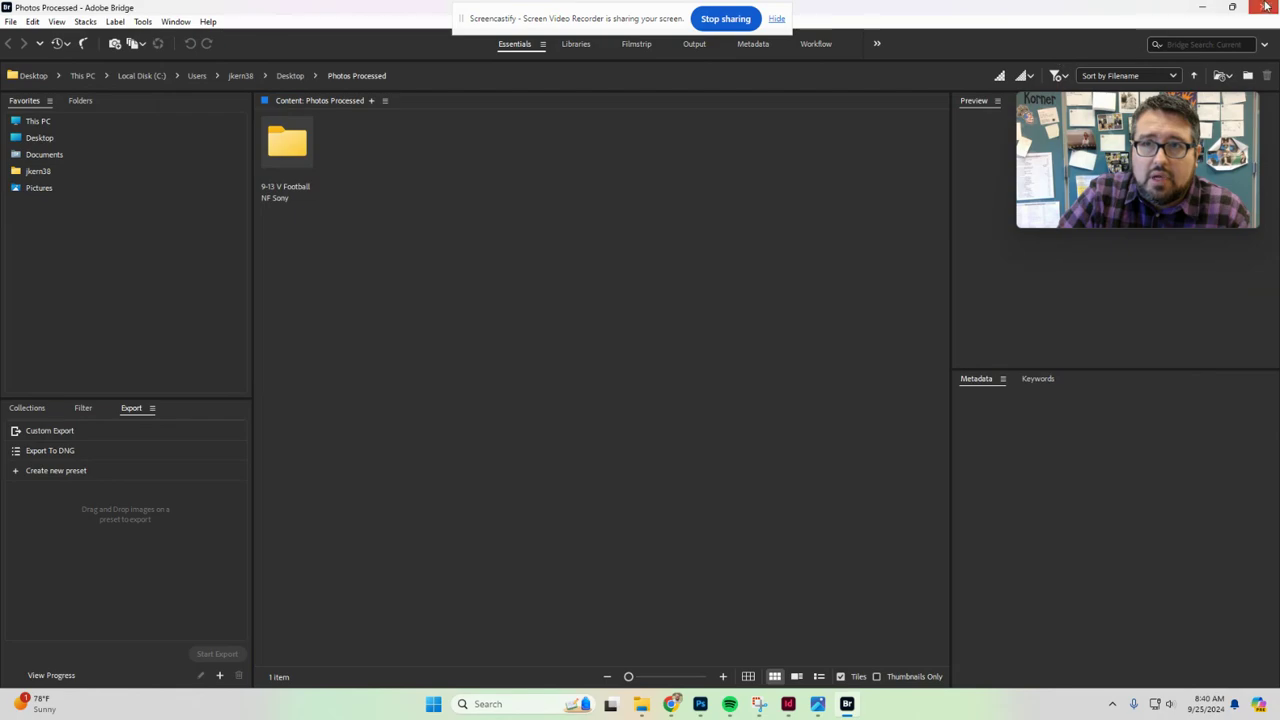
click(1205, 8)
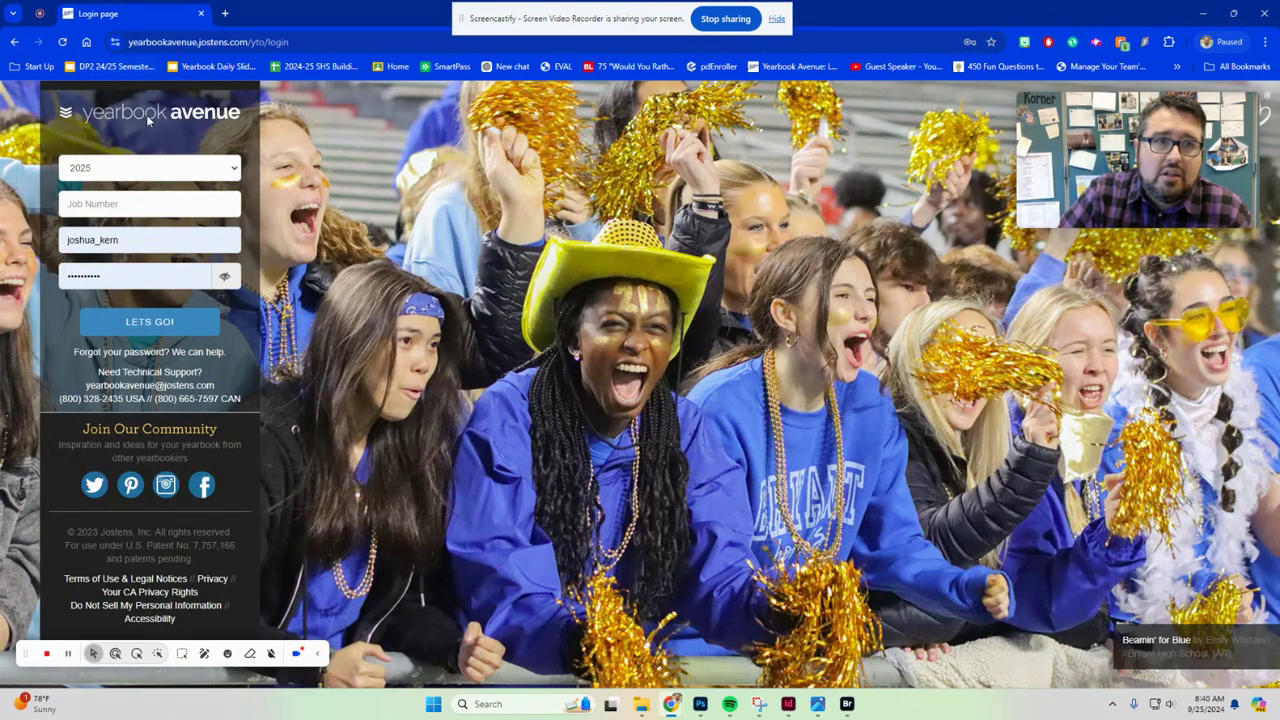
- Enter the school's job number and log in to Yearbook Avenue with the saved username and password
click(156, 198)
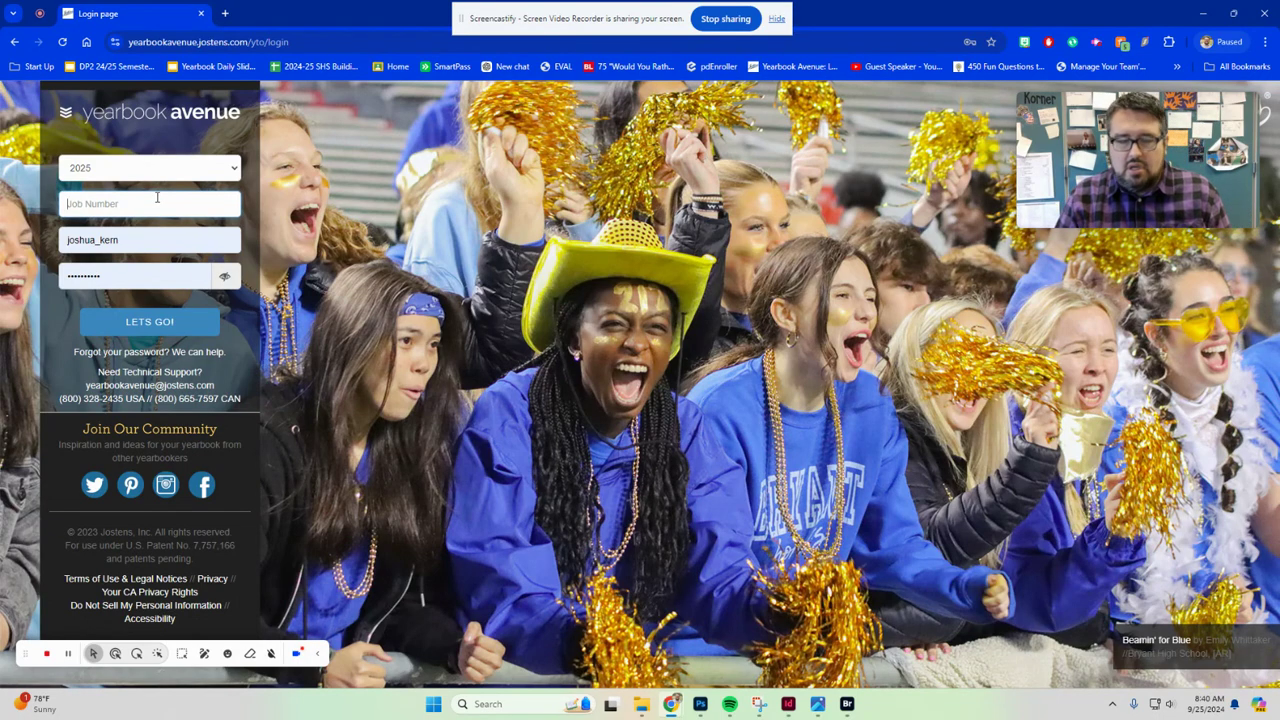
text(44389)
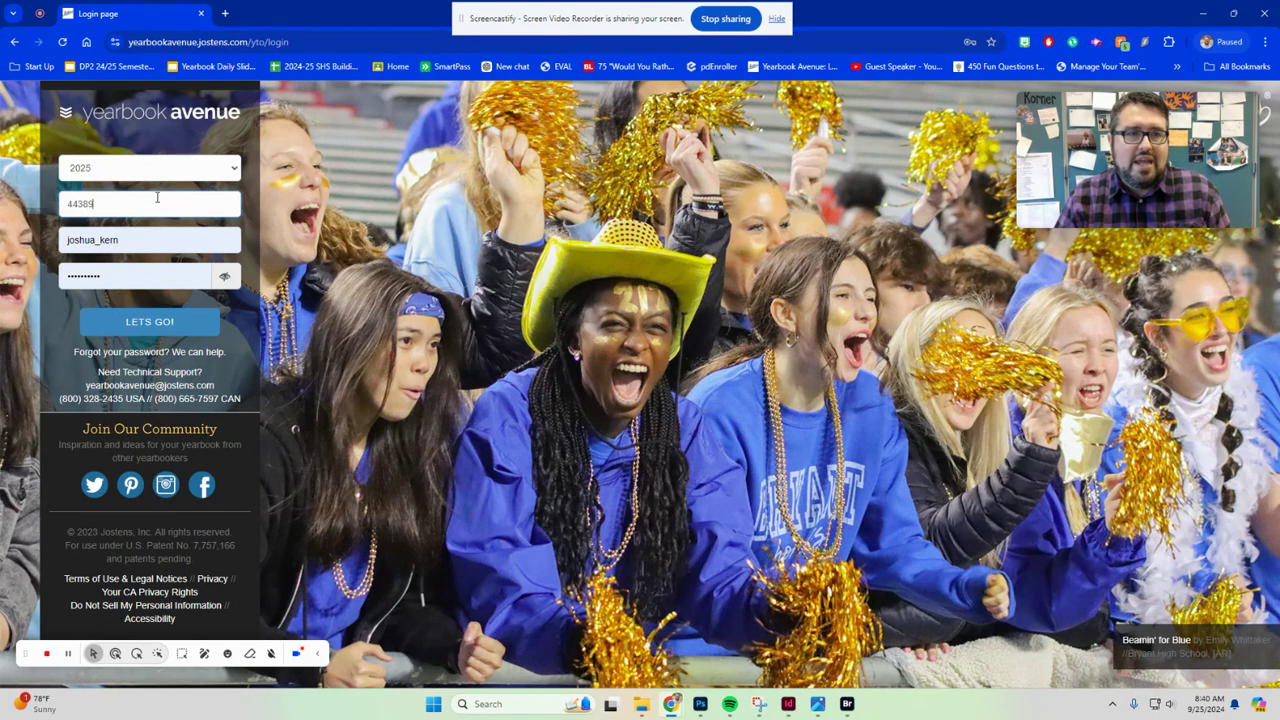
click(141, 236)
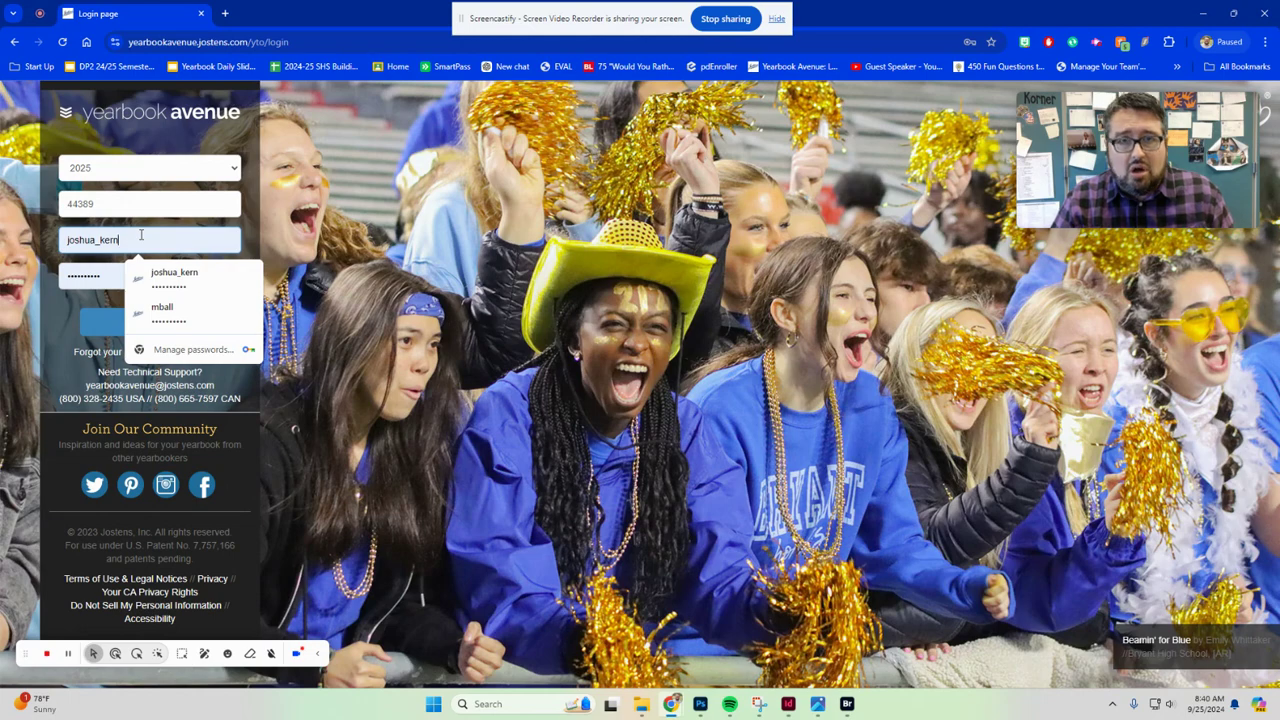
click(111, 274)
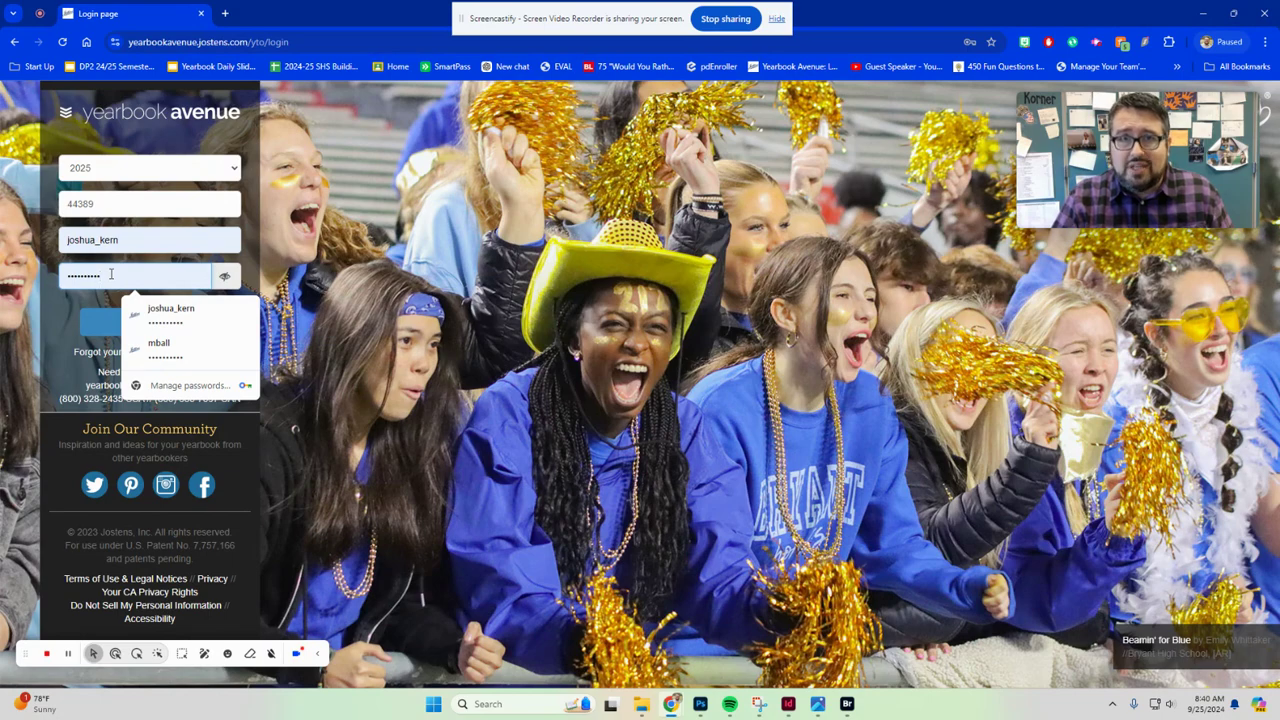
click(89, 323)
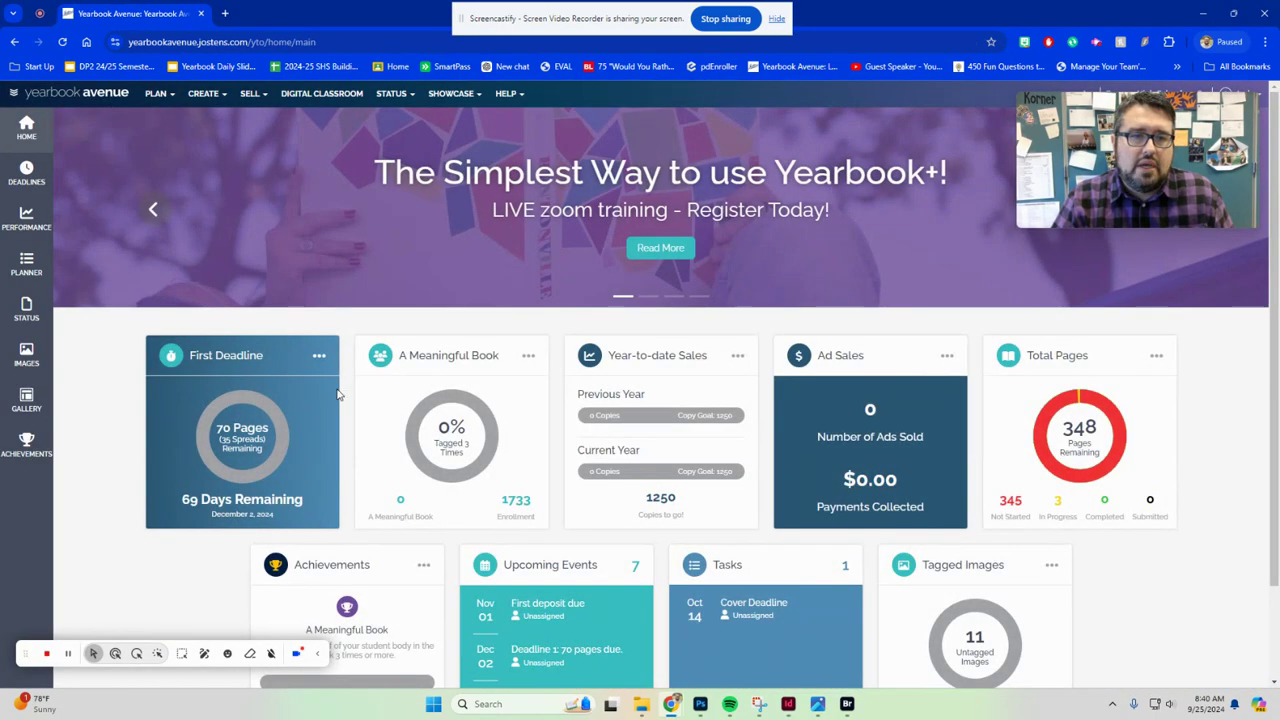
- In the Image Library, open the instructor's own folder under Activities, Yearbook Action Photo Practice, 5th Period
click(220, 97)
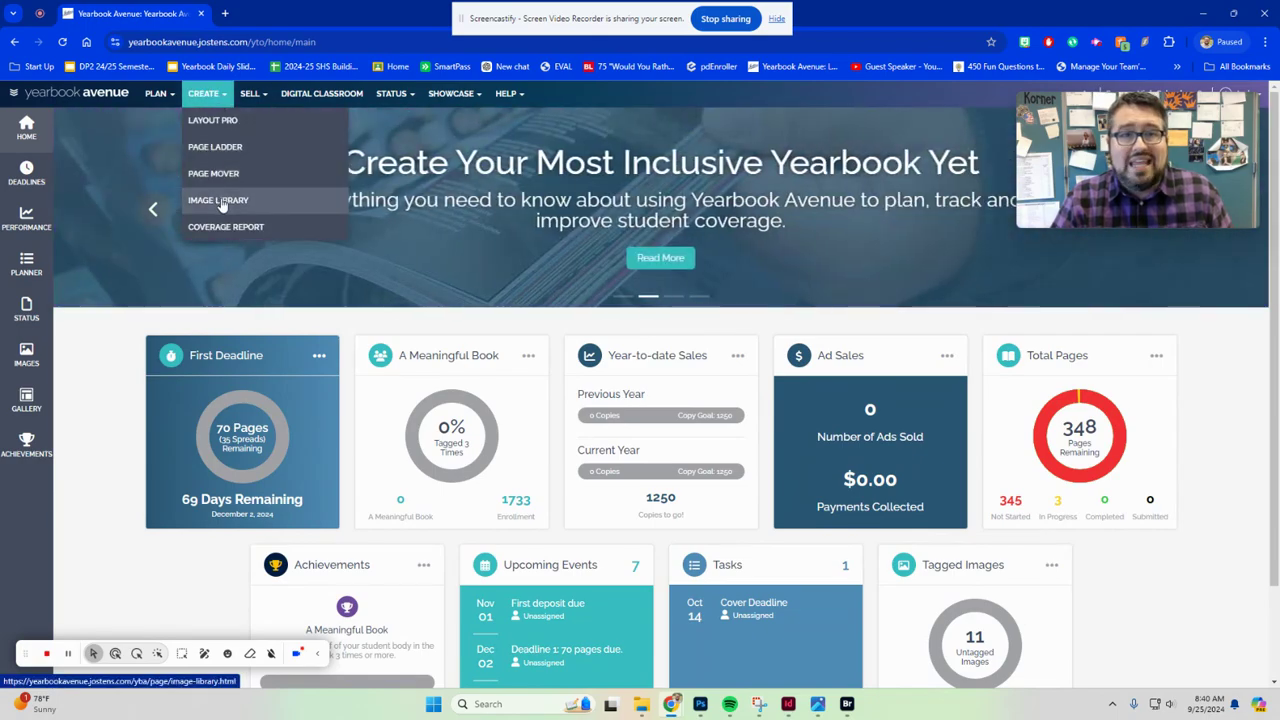
click(220, 200)
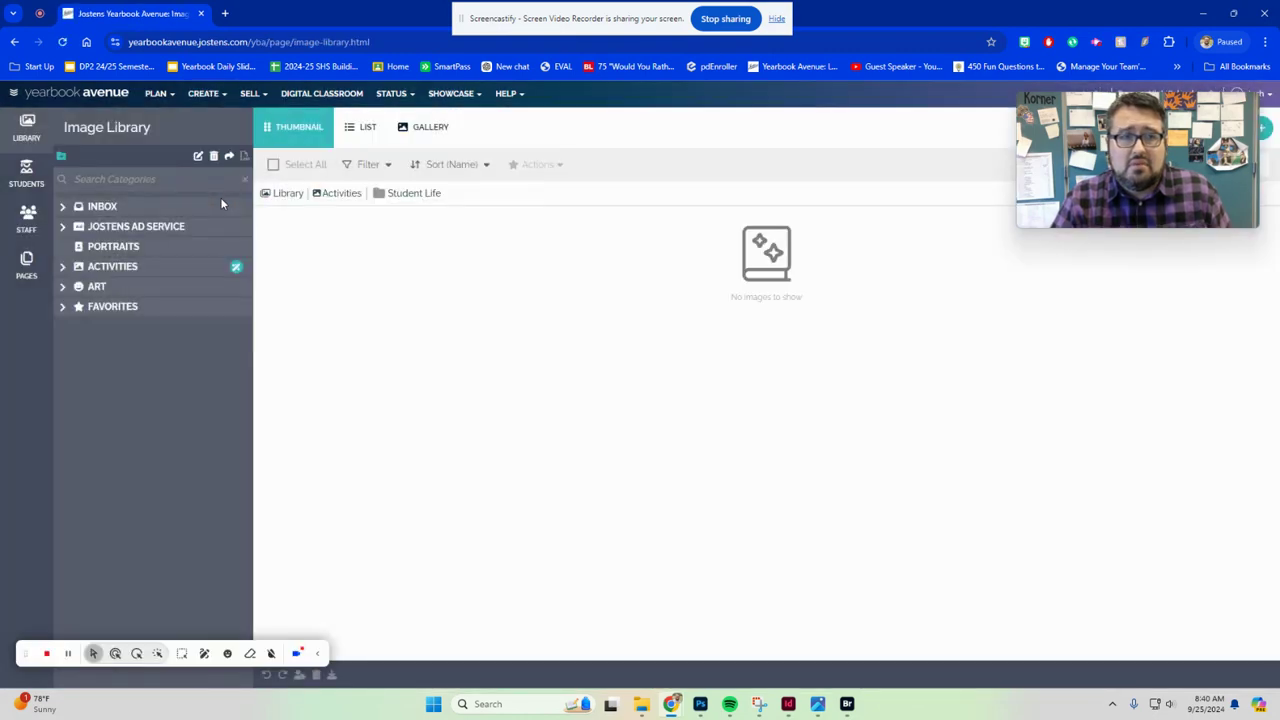
click(62, 268)
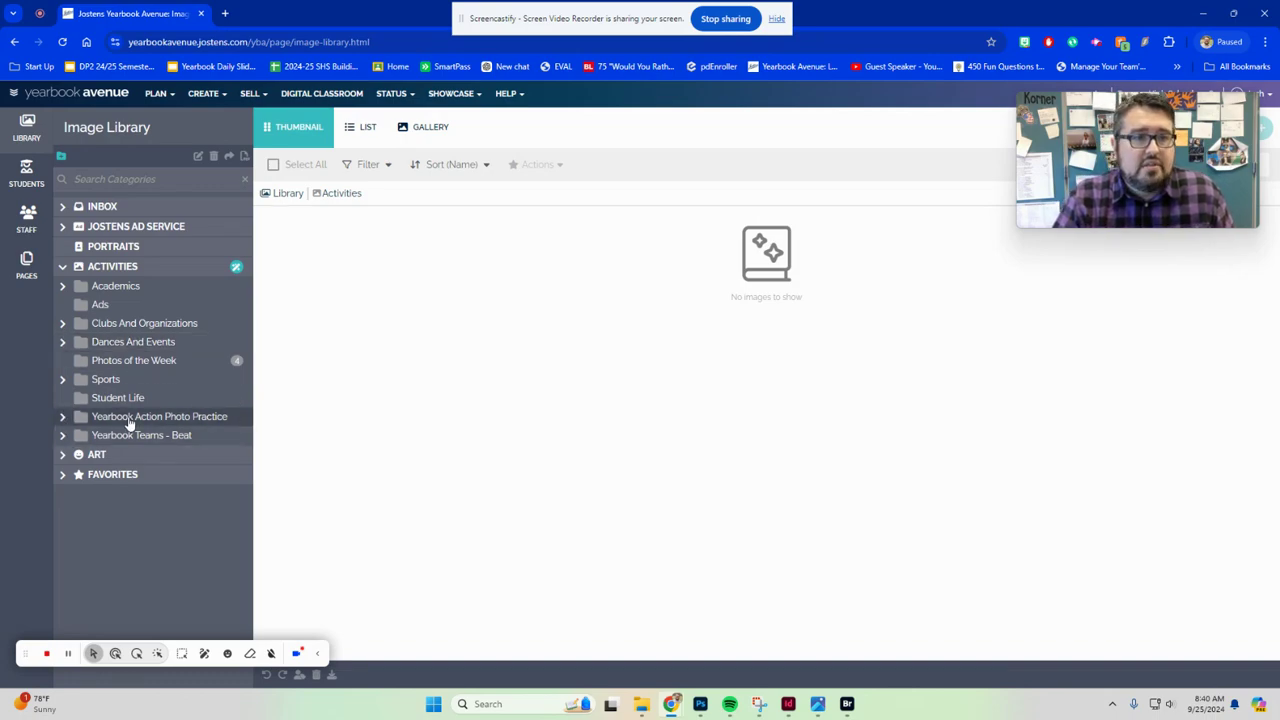
click(66, 418)
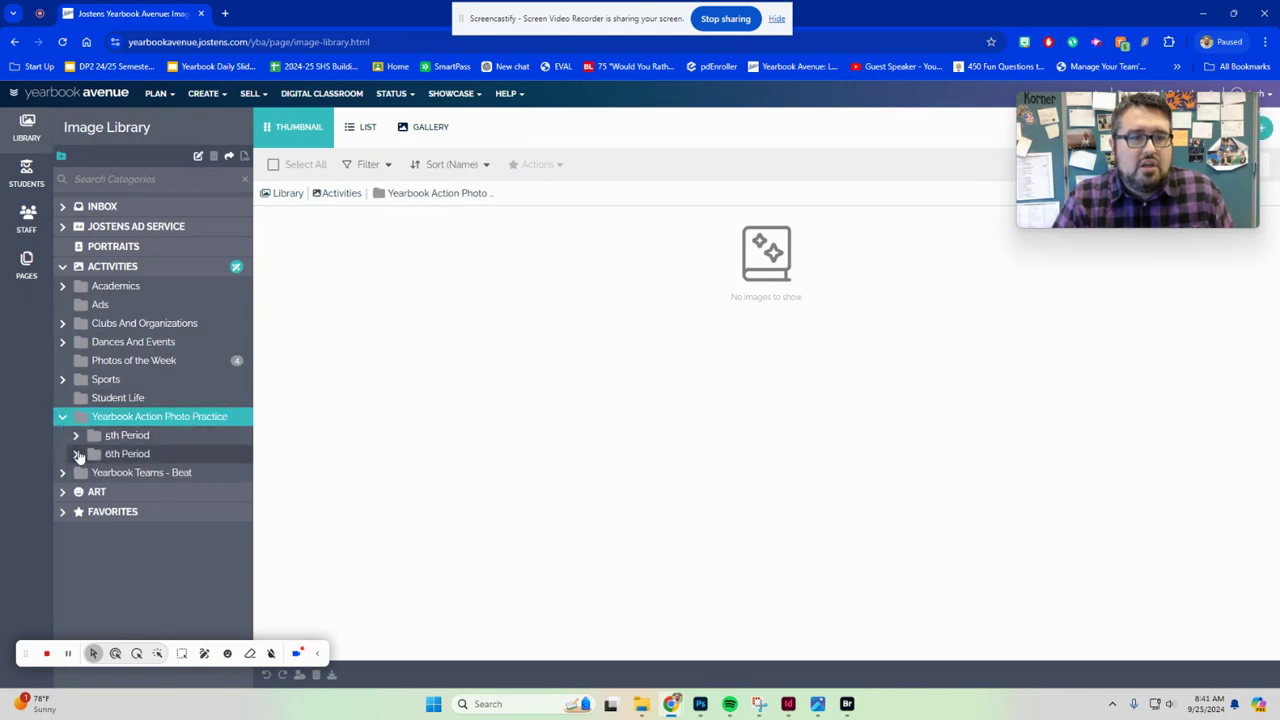
click(77, 440)
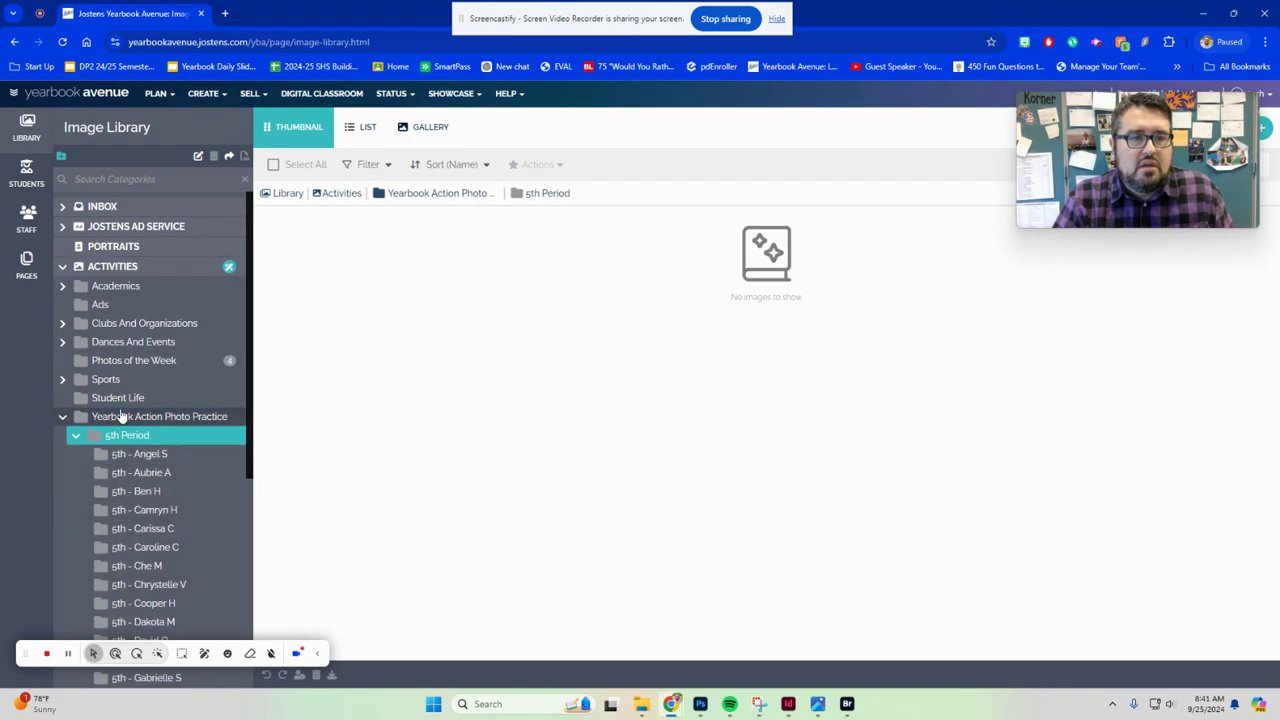
scroll(120, 330, down, 2)
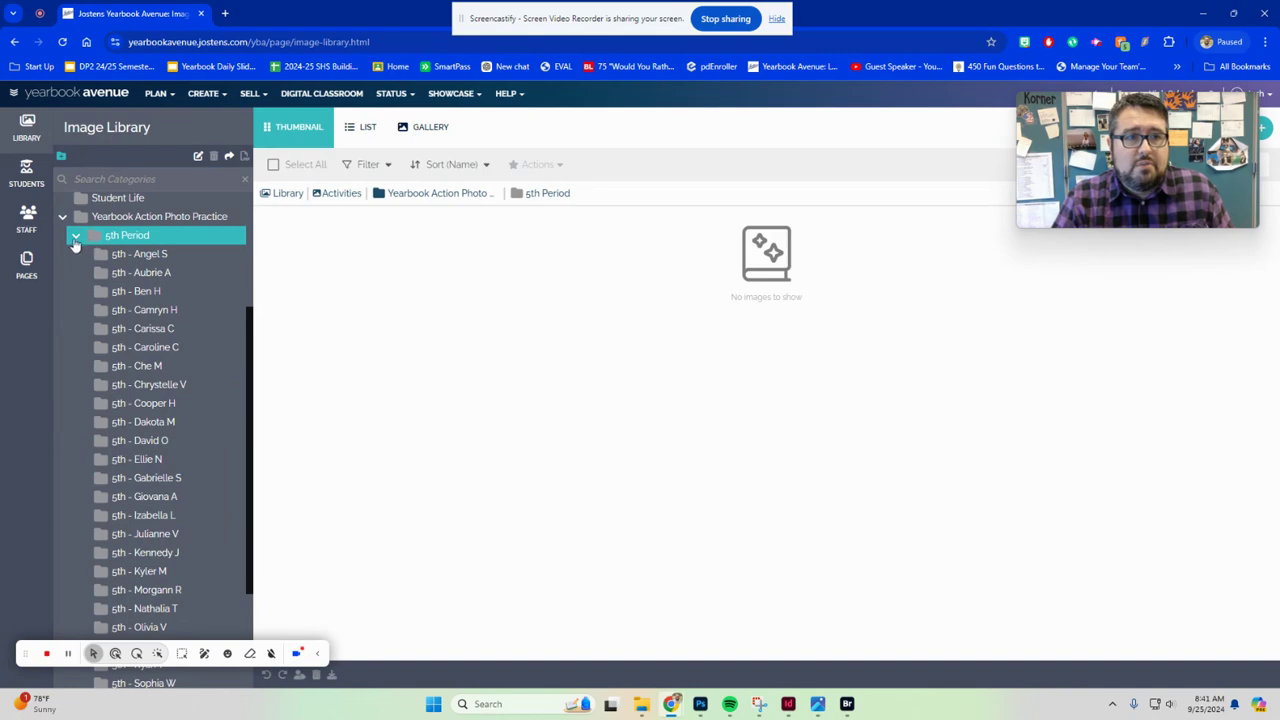
scroll(142, 409, down, 3)
scroll(140, 409, down, 1)
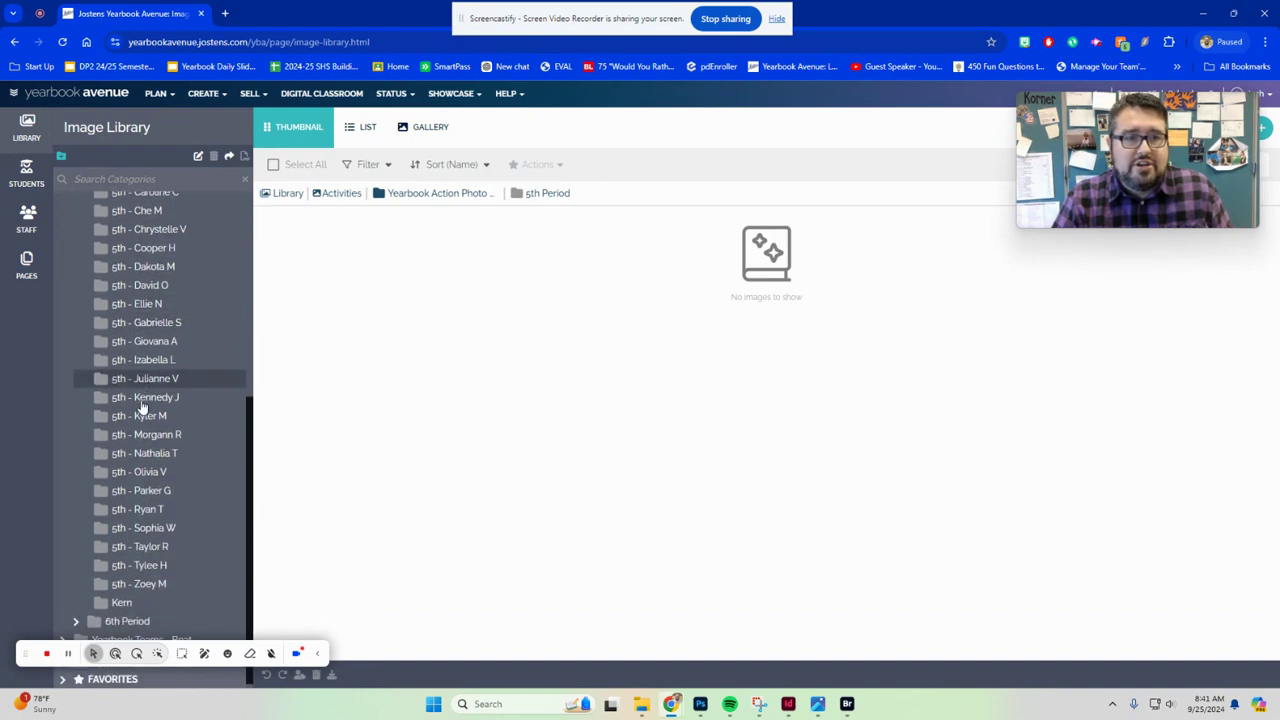
click(130, 597)
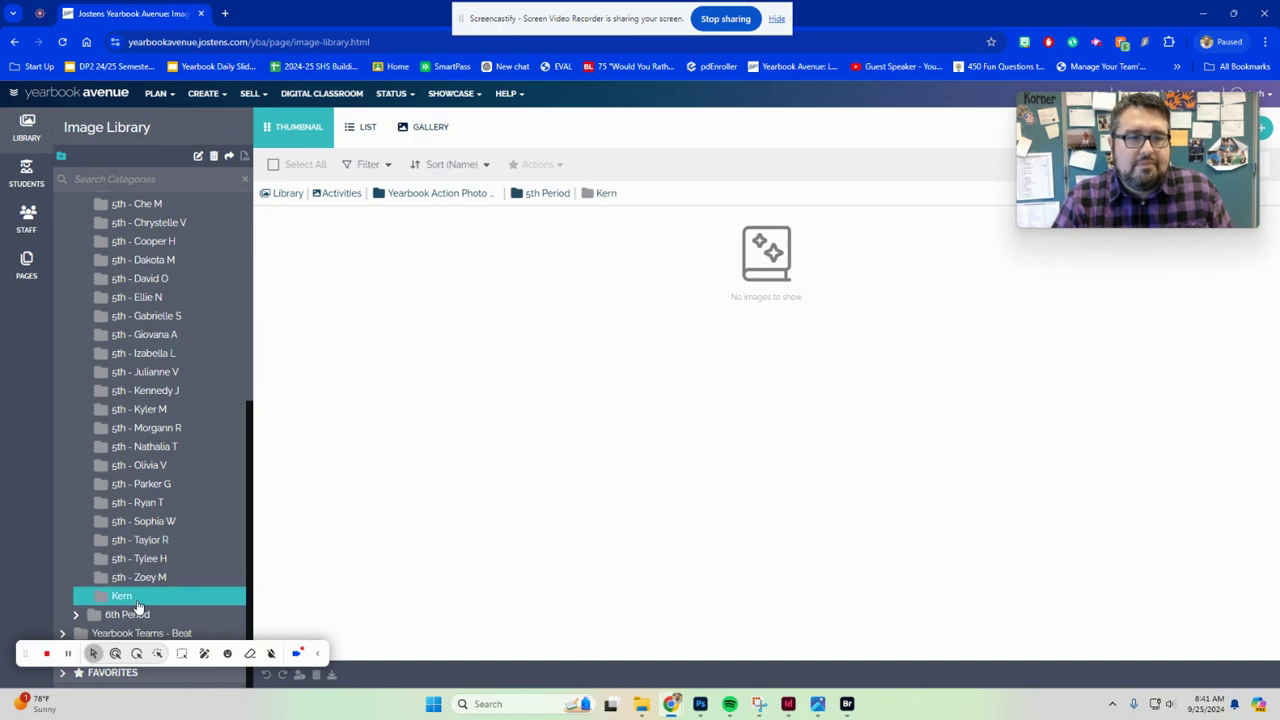
- Upload IMG_4022, IMG_4028, IMG_4041, IMG_4057, IMG_4112 and IMG_4136 to this folder from the 20240924 folder in the instructor's 5th-period folder on External HD (E:)
mouse_move(1112, 101)
drag(1115, 102, 142, 87)
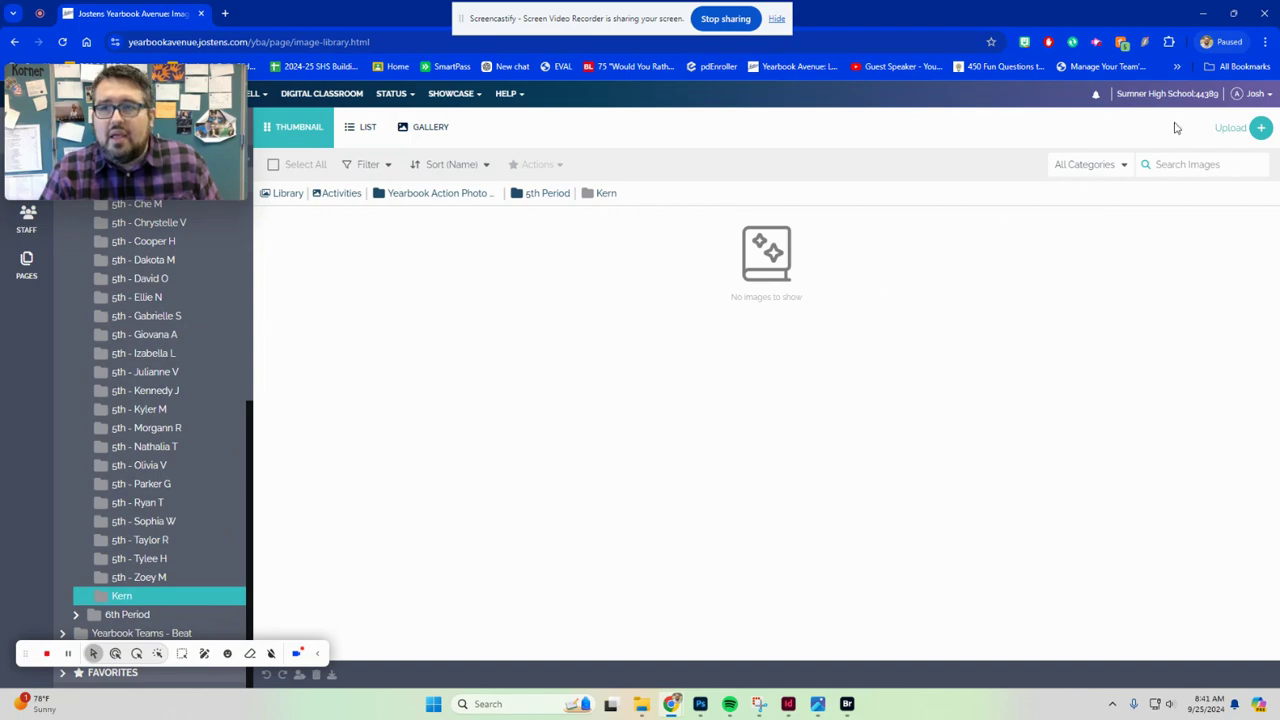
click(1252, 130)
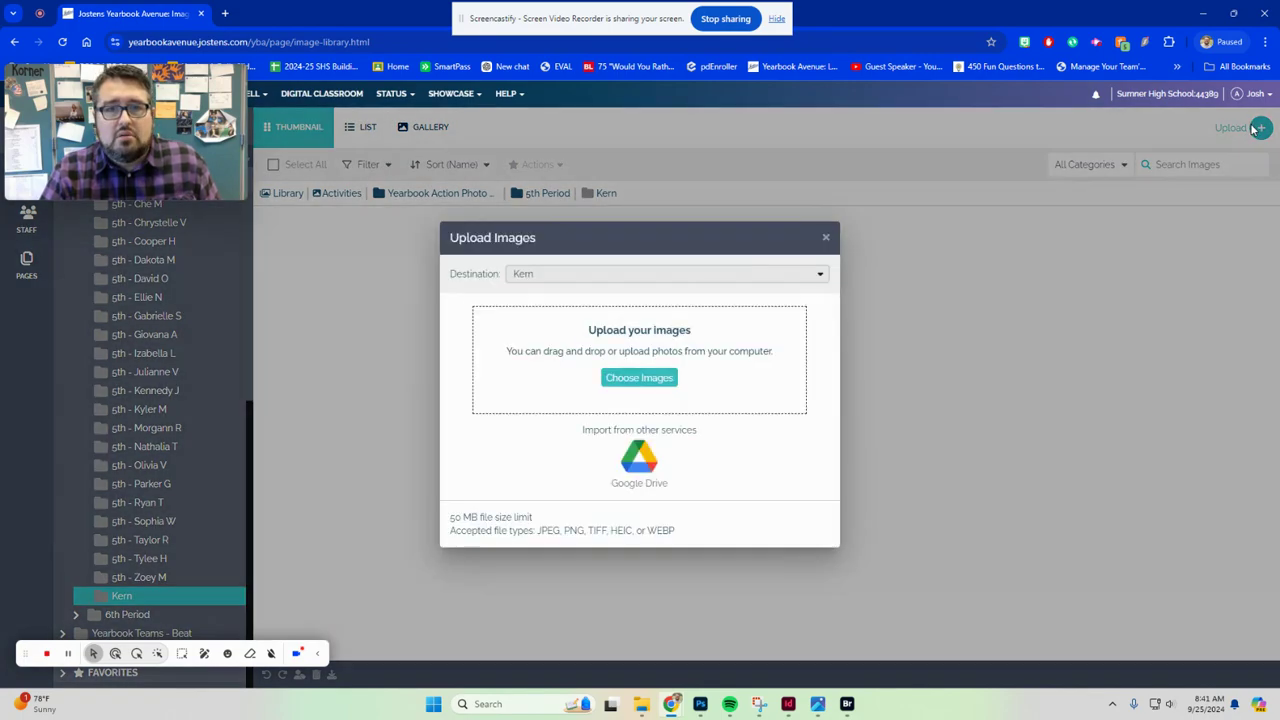
click(640, 378)
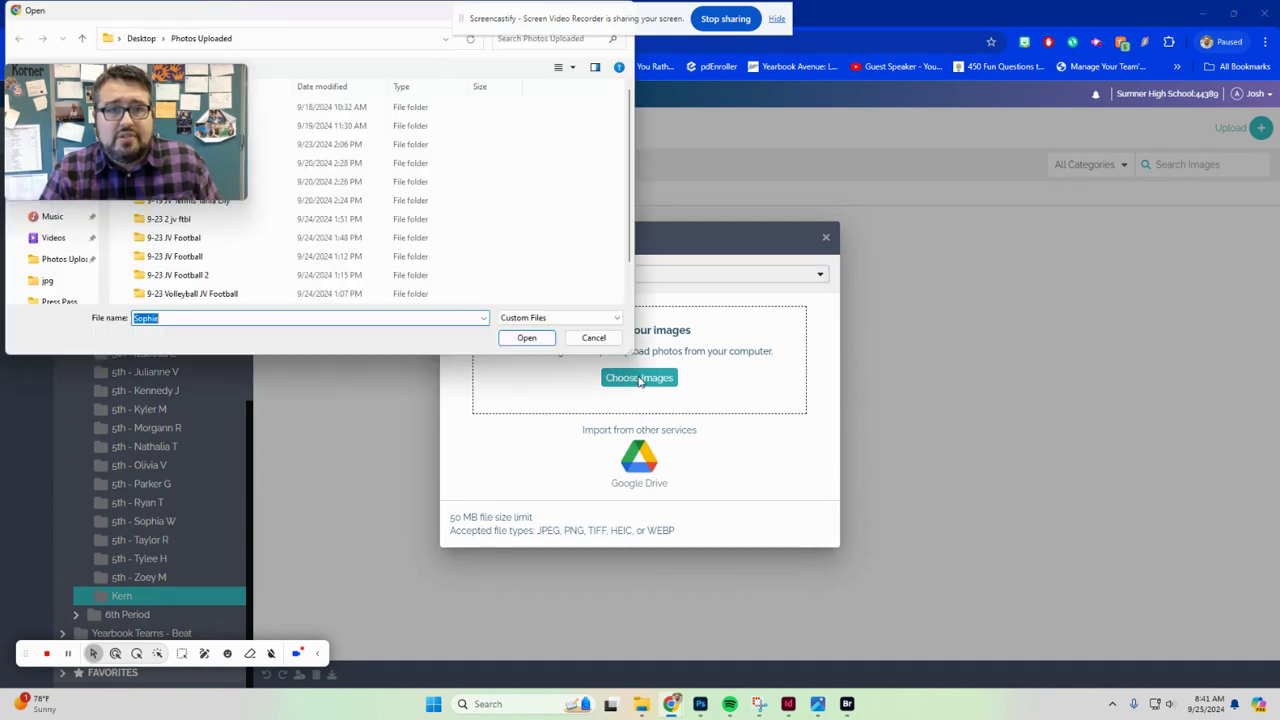
drag(335, 17, 667, 231)
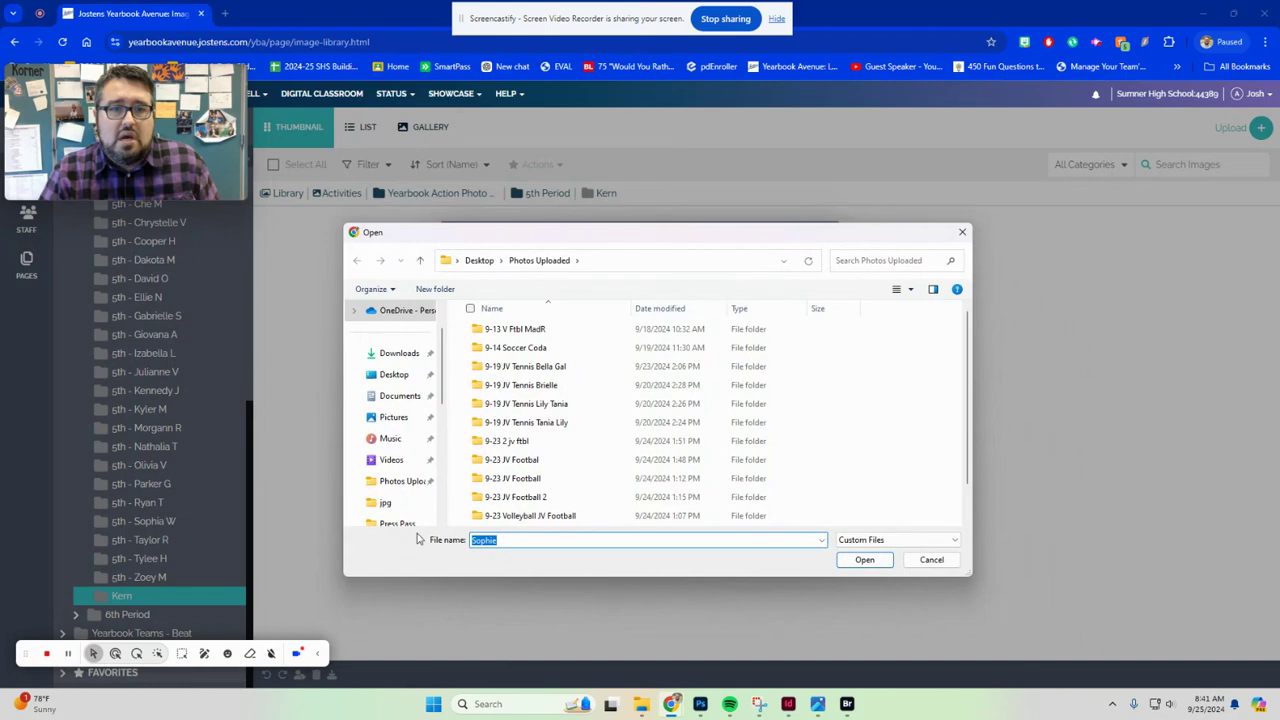
scroll(400, 483, down, 5)
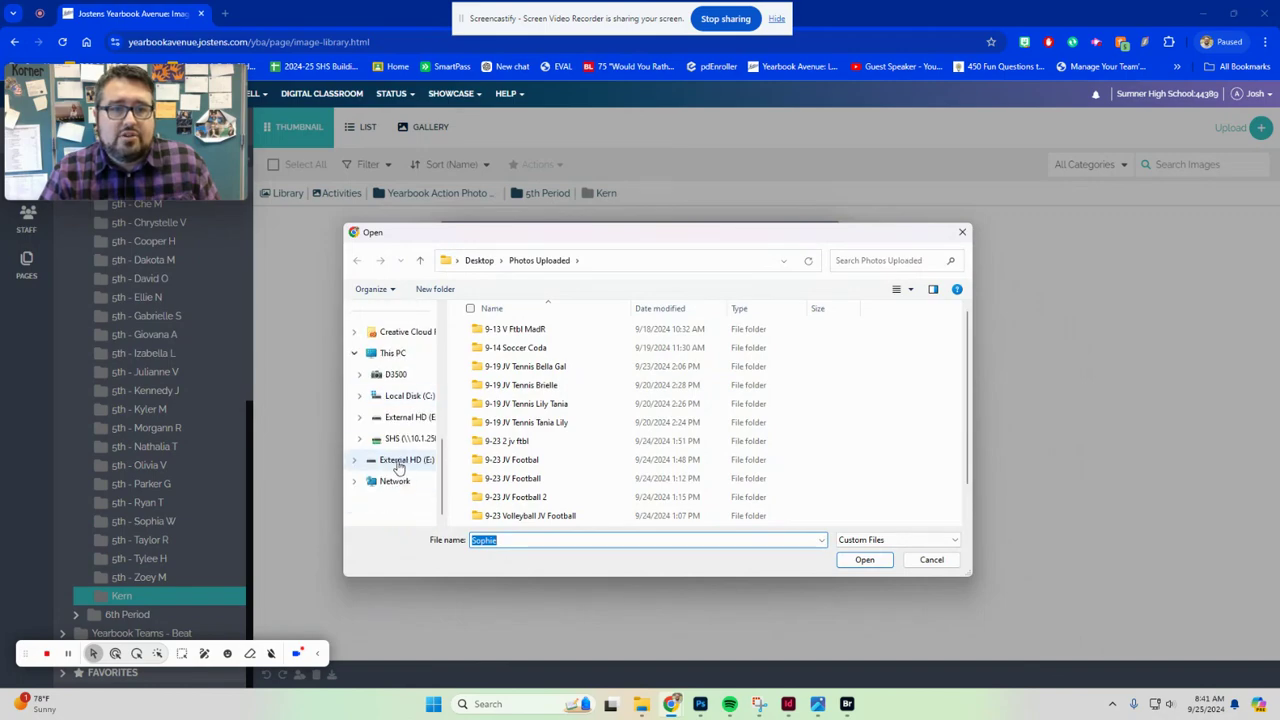
click(400, 462)
double_click(514, 348)
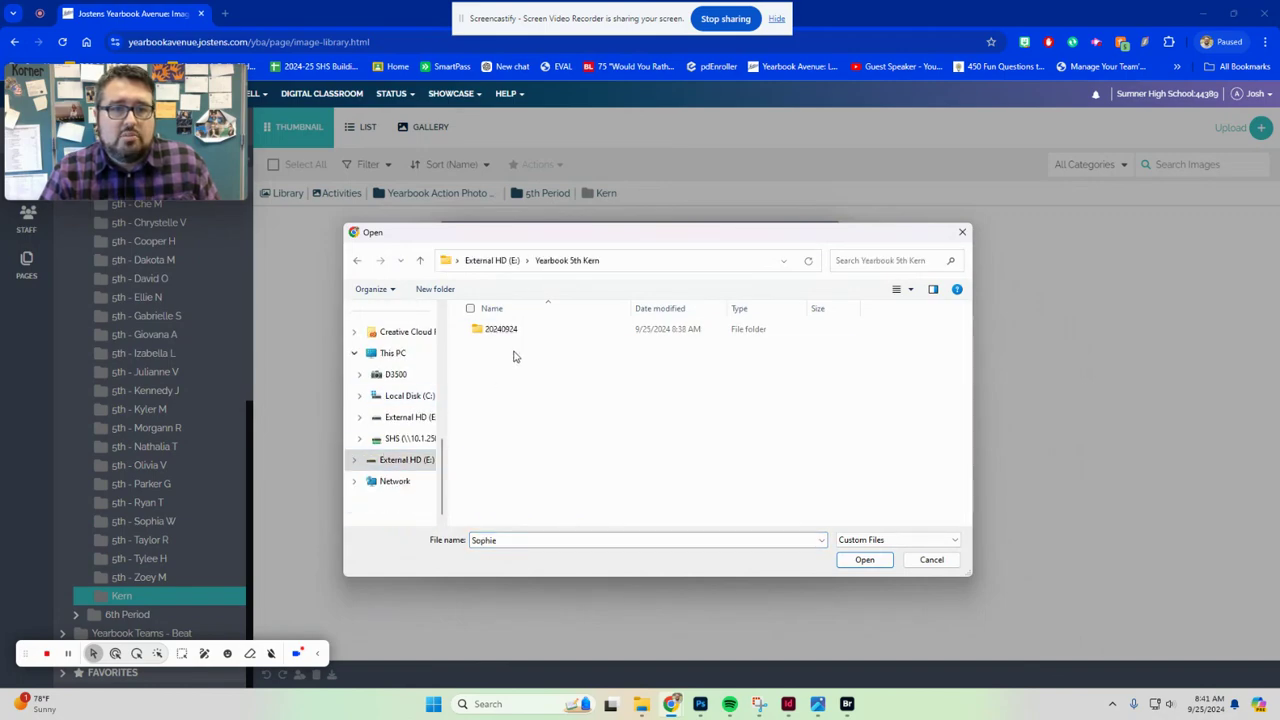
double_click(501, 331)
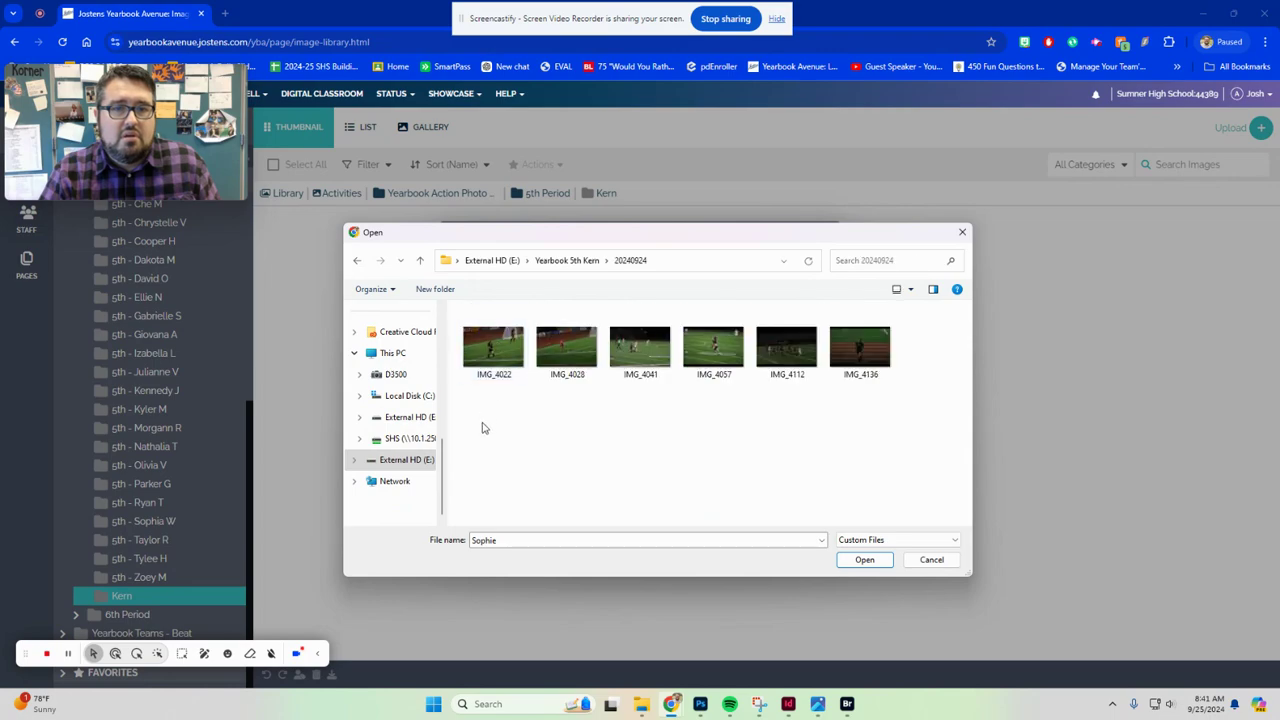
drag(478, 434, 892, 338)
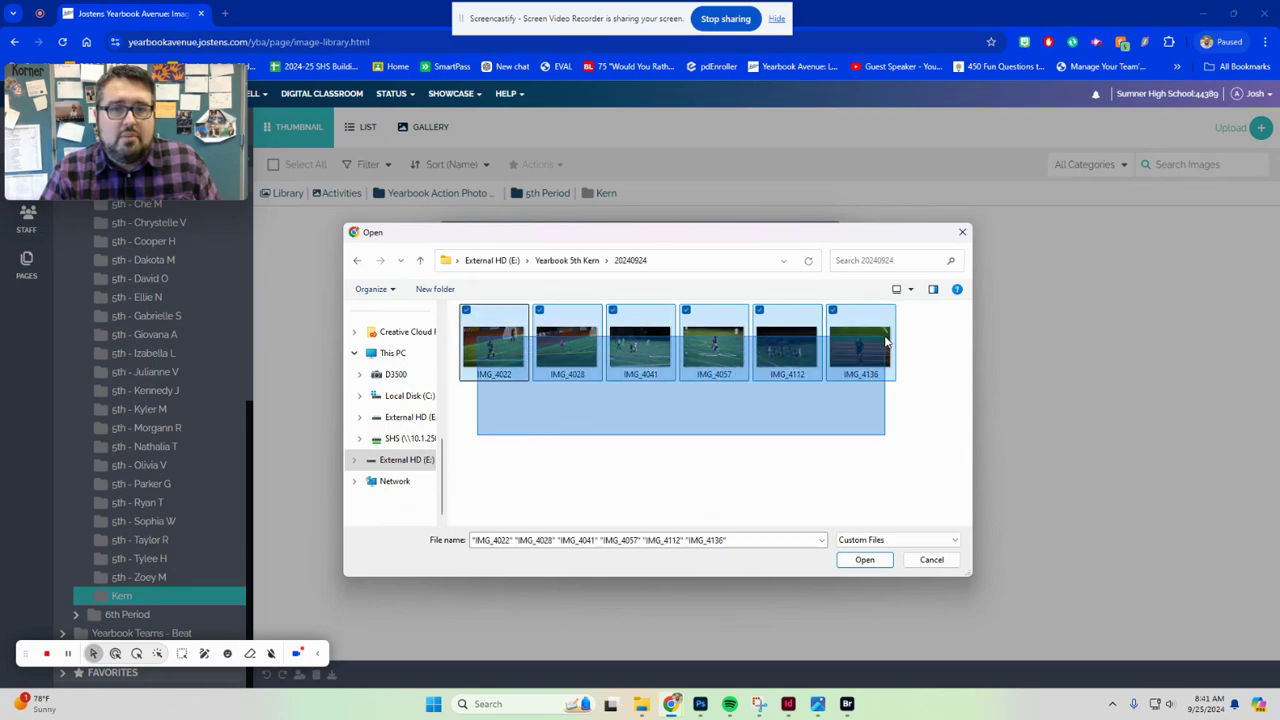
click(865, 561)
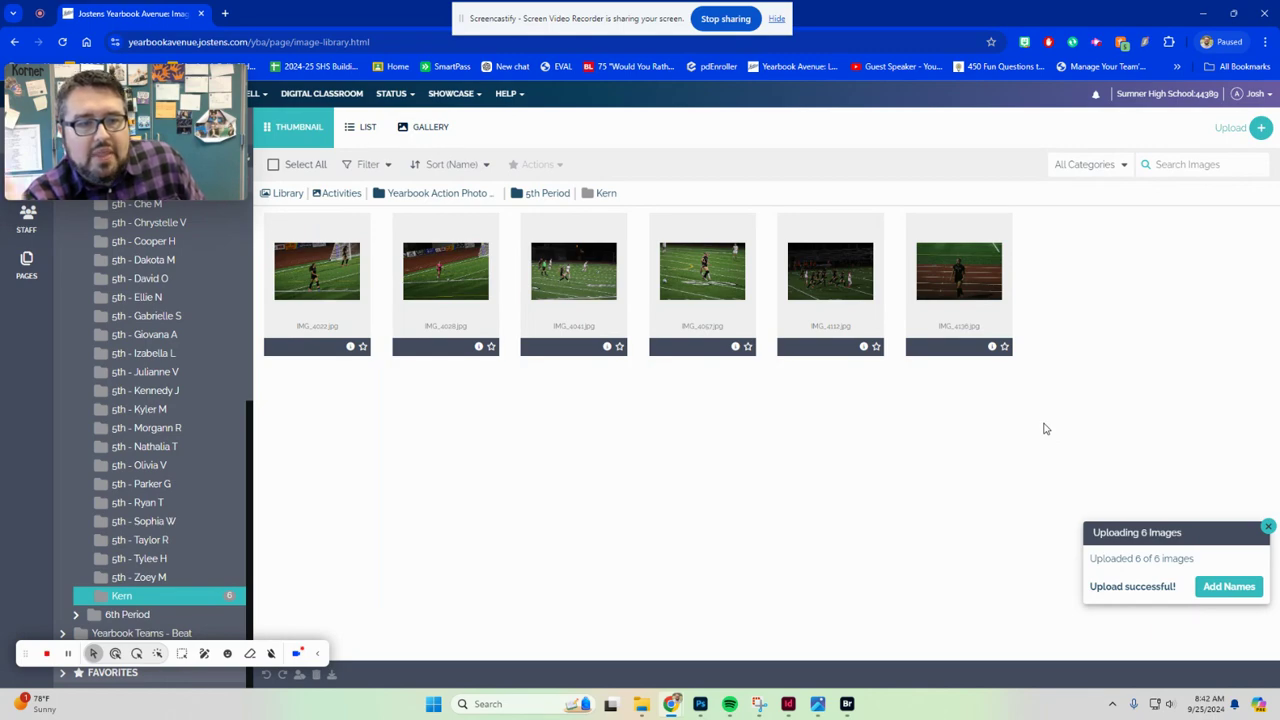
- Open Layout Pro to work on yearbook pages
mouse_move(166, 124)
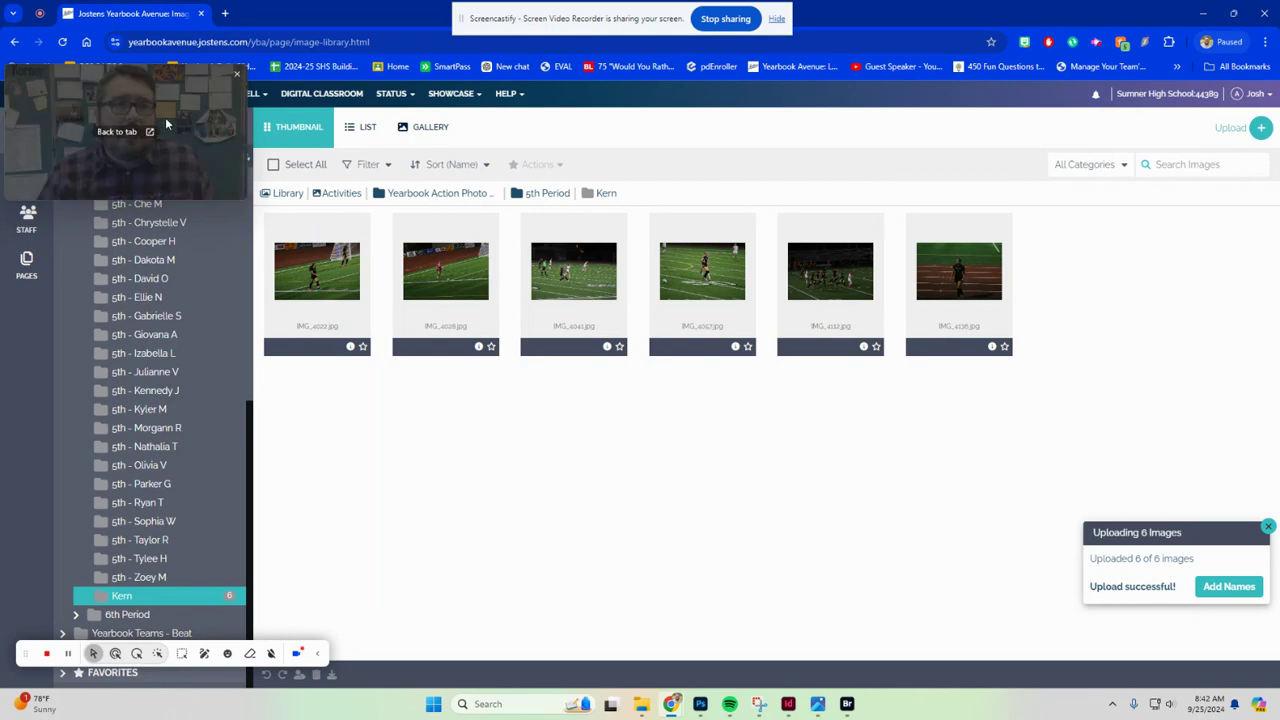
drag(100, 92, 117, 151)
click(203, 93)
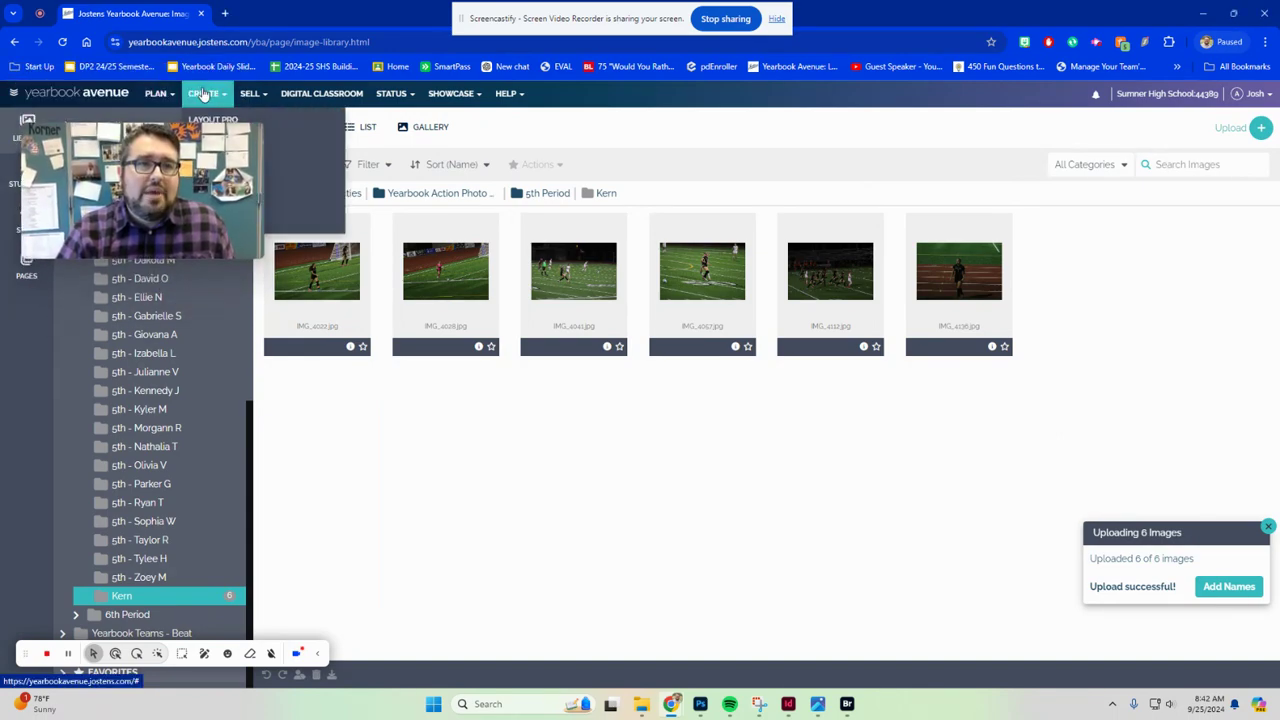
click(211, 119)
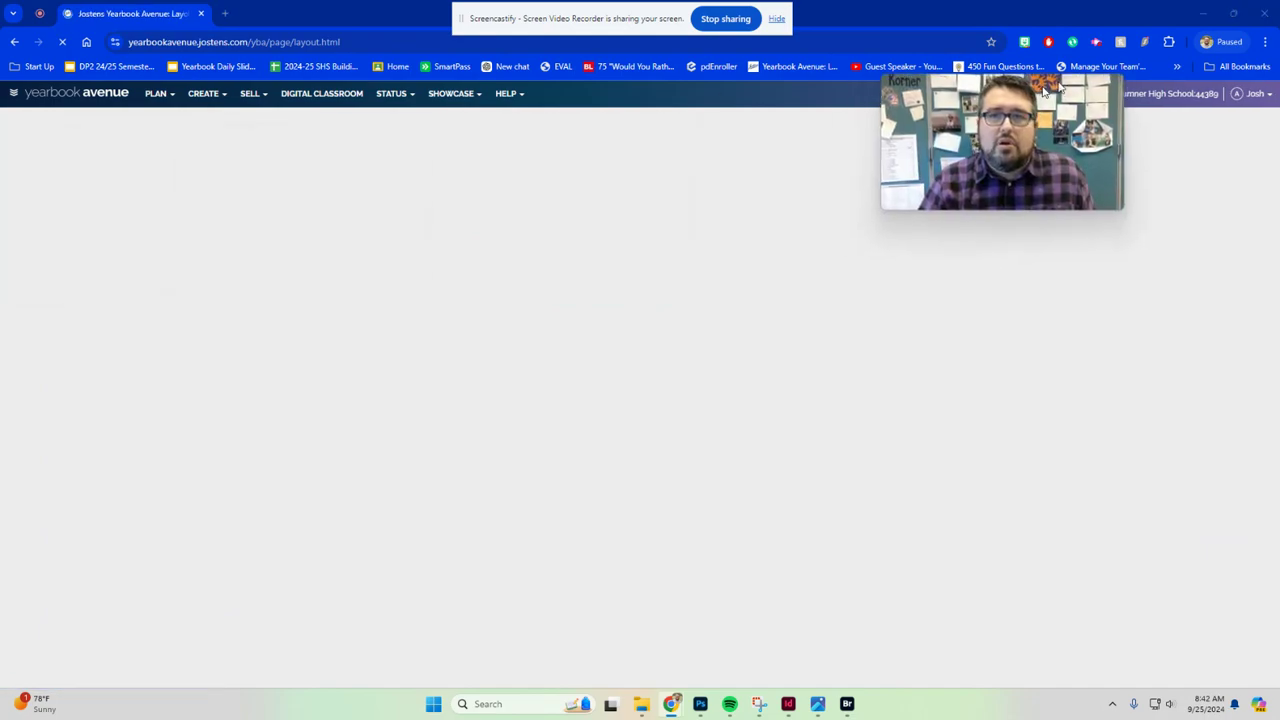
drag(1045, 90, 1197, 49)
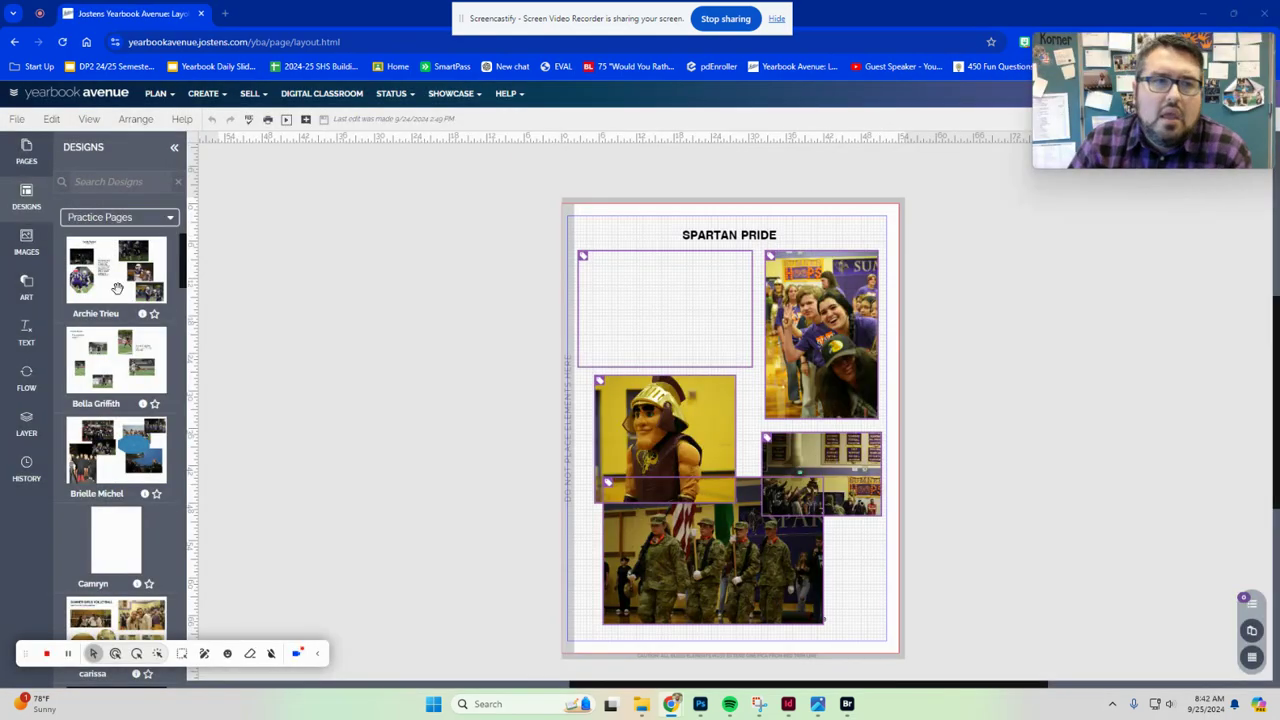
- Find the instructor's 6th-period design among the Practice Pages and open it for editing
scroll(127, 450, down, 5)
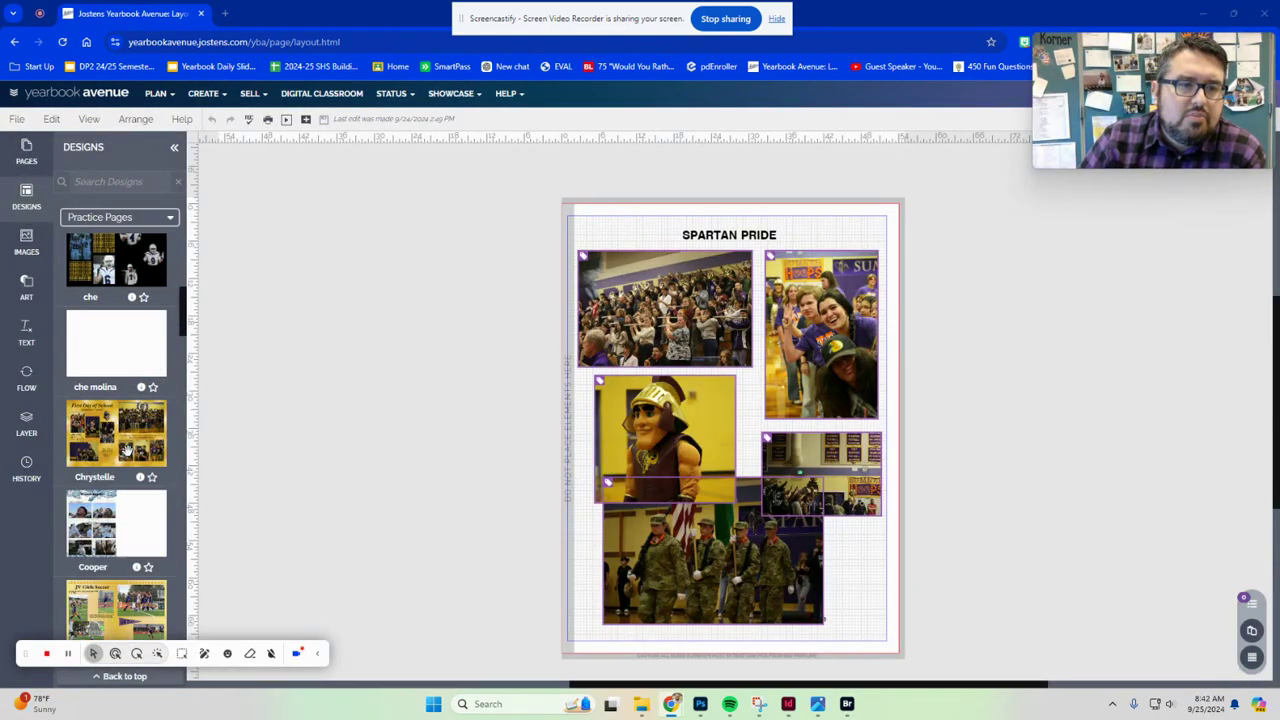
scroll(127, 452, down, 10)
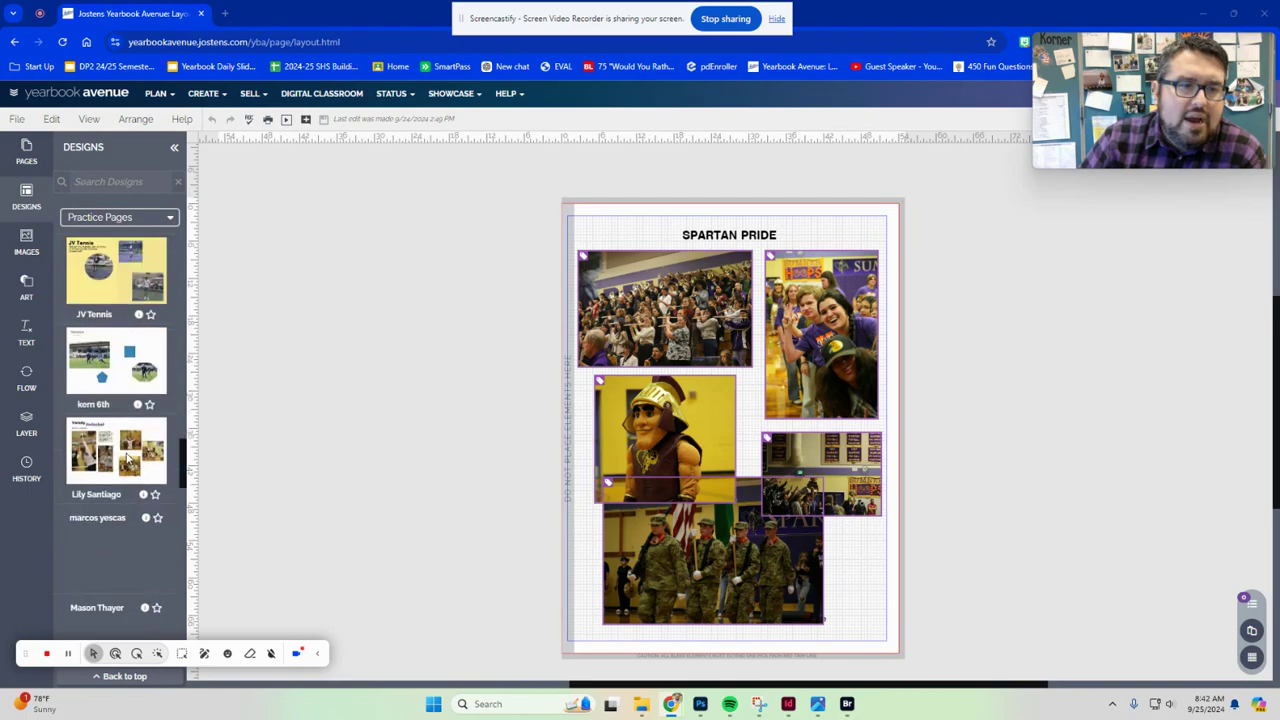
scroll(127, 458, down, 2)
scroll(127, 458, up, 2)
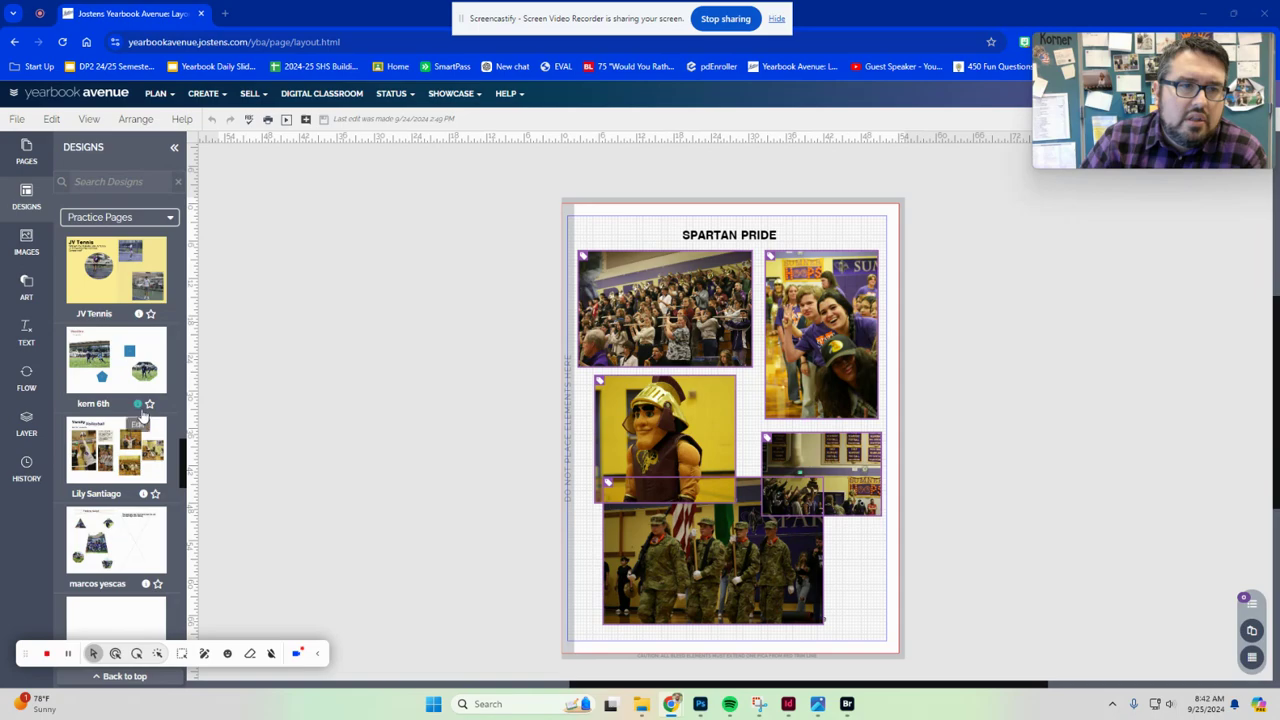
click(140, 408)
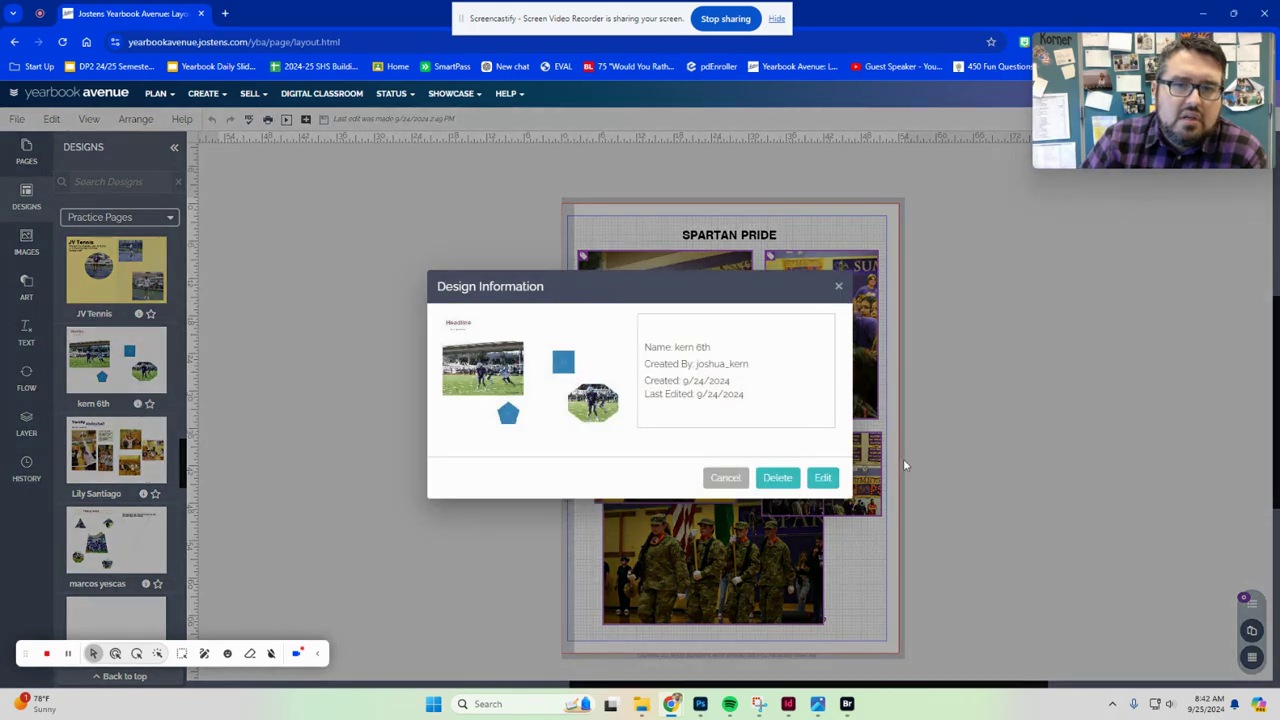
click(826, 478)
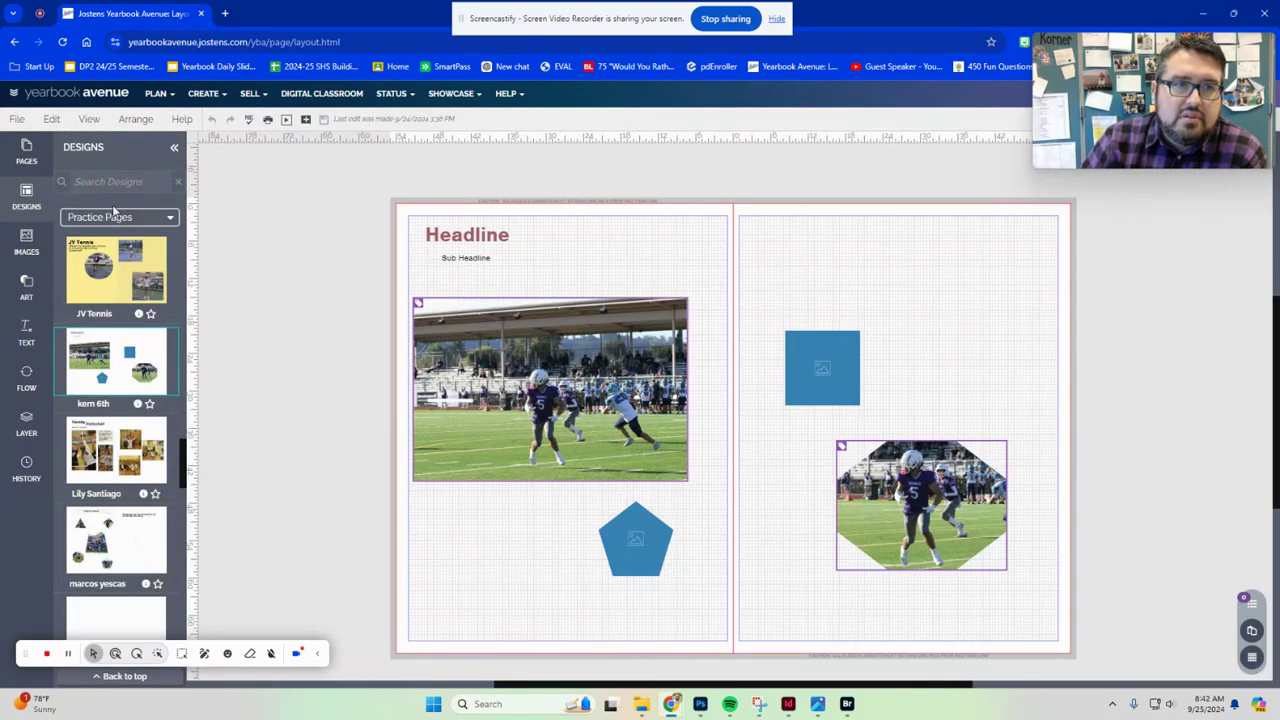
- Display the project images from the instructor's own folder under Yearbook Action Photo Practice, 5th Period
click(26, 245)
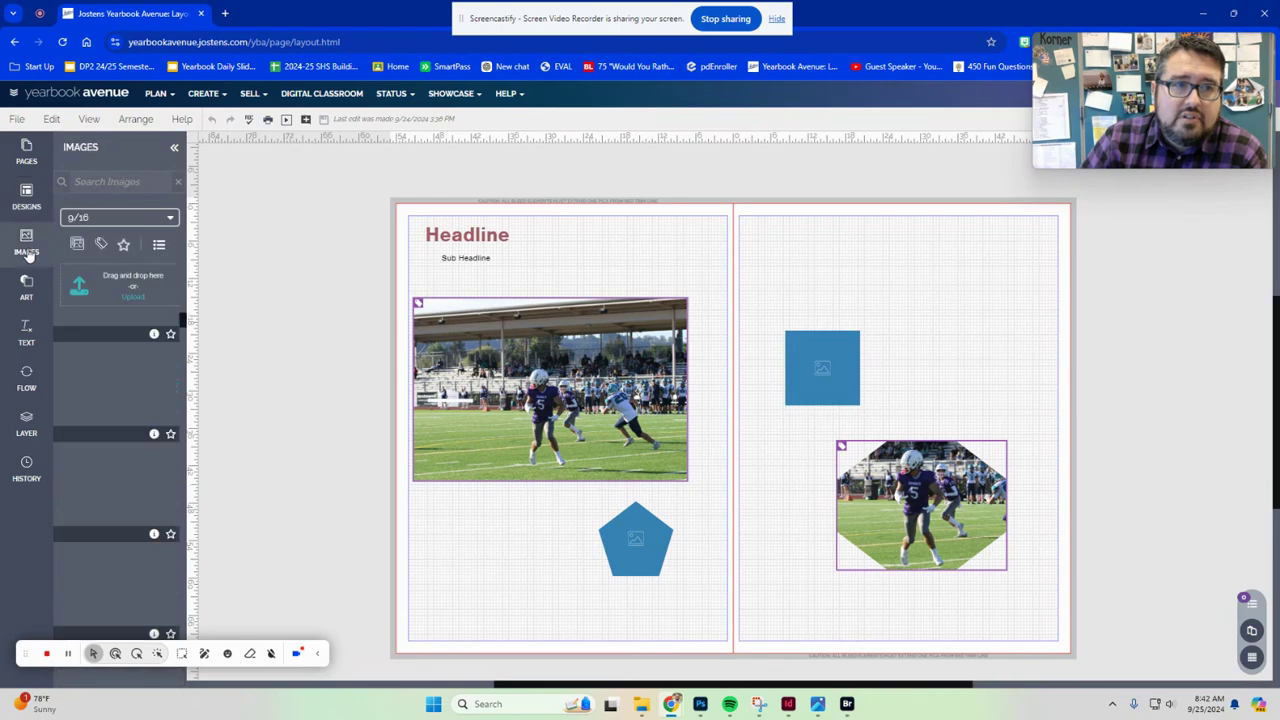
click(130, 217)
scroll(90, 345, down, 2)
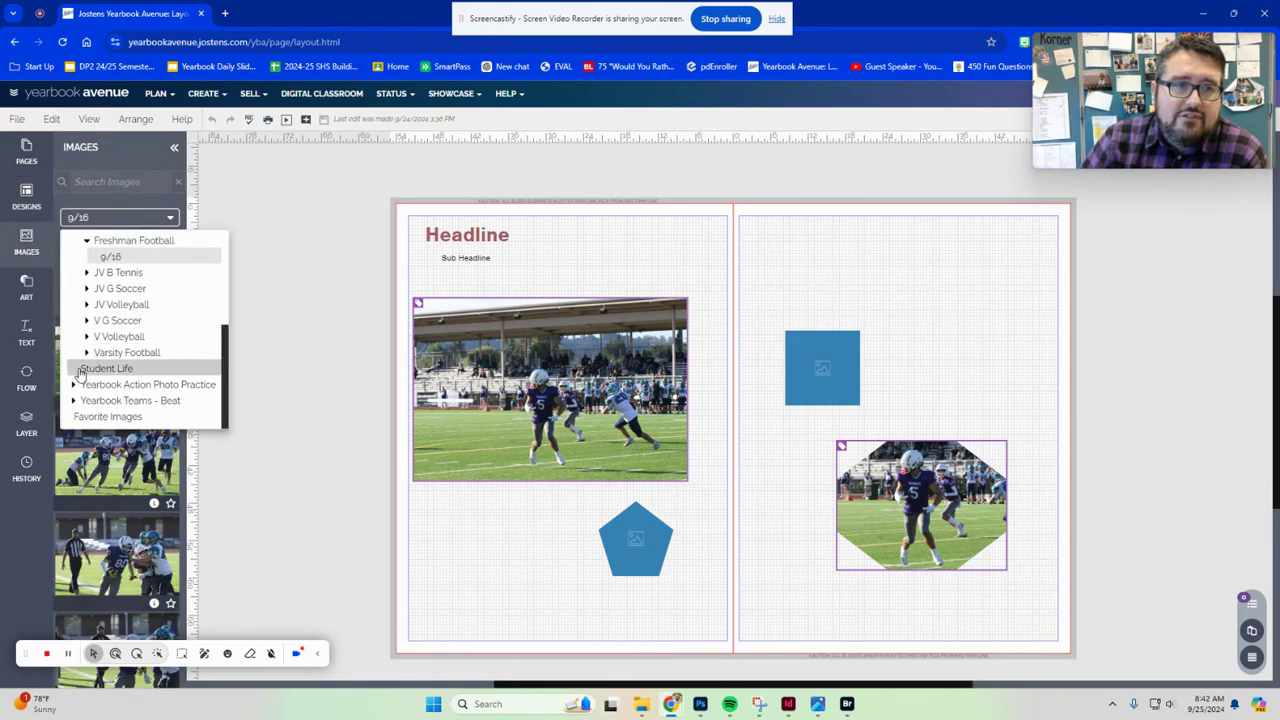
click(73, 385)
scroll(90, 380, down, 2)
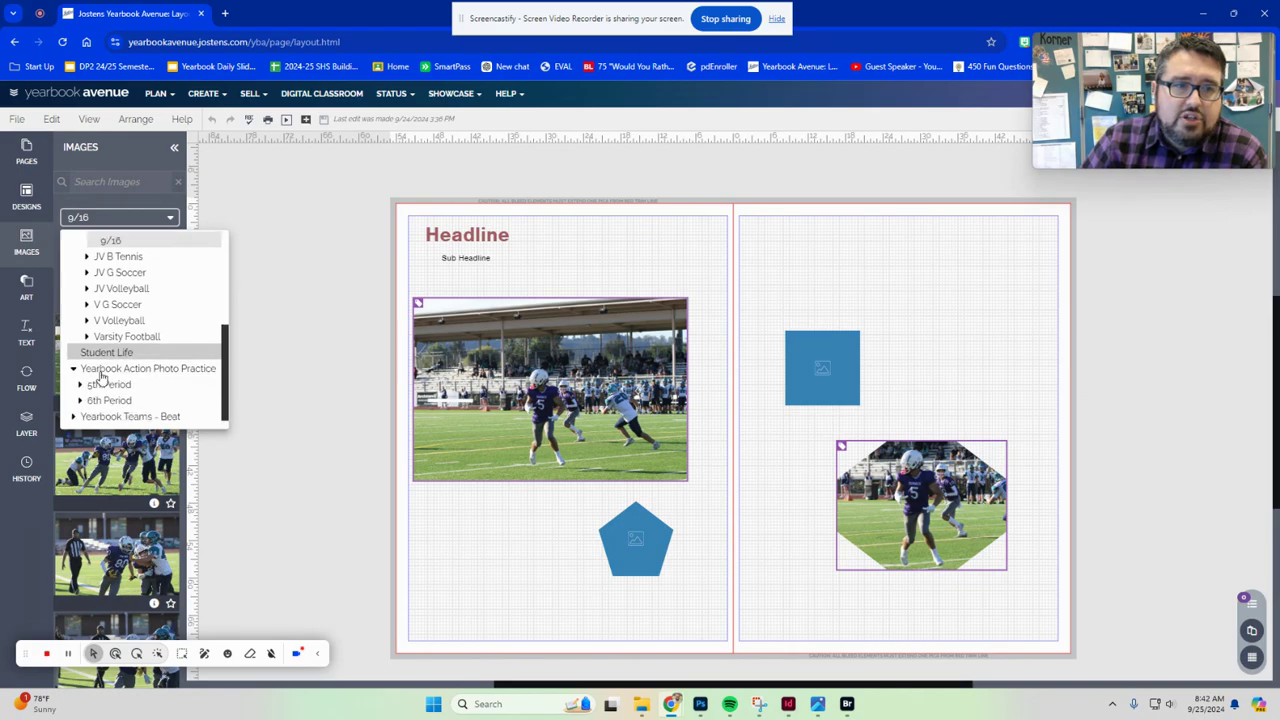
click(80, 369)
scroll(100, 375, down, 5)
scroll(104, 376, down, 3)
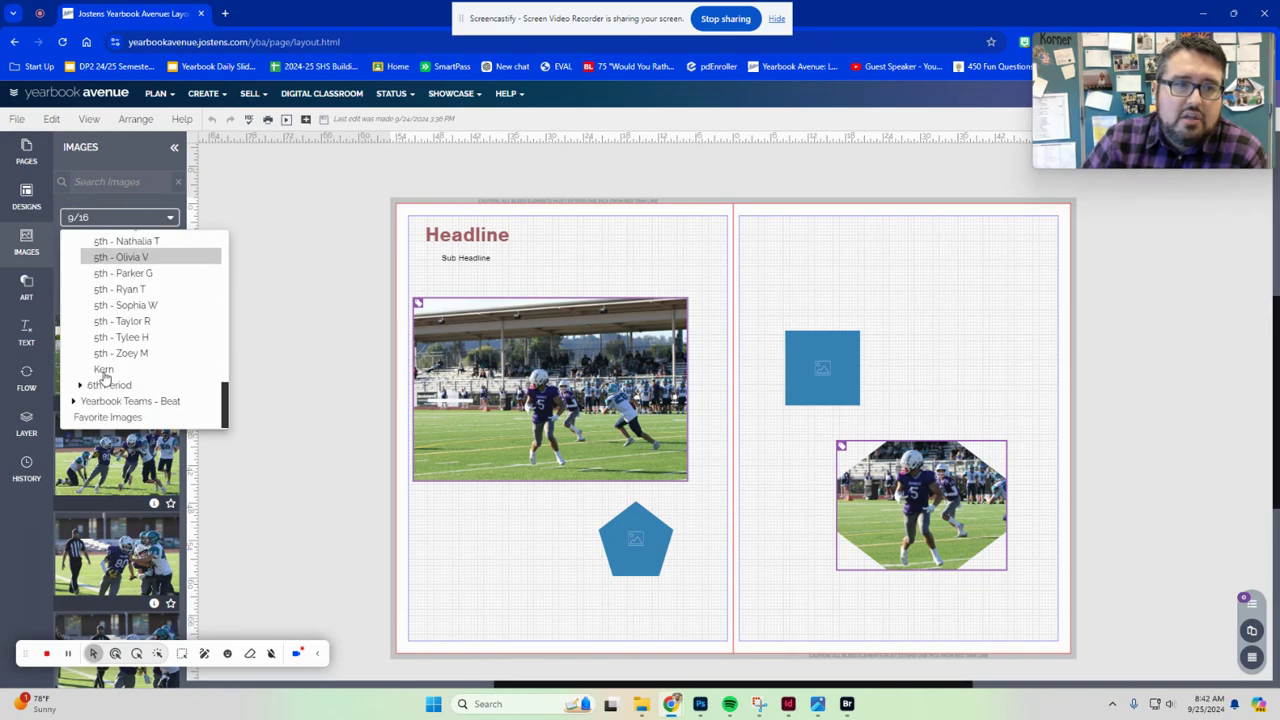
click(118, 368)
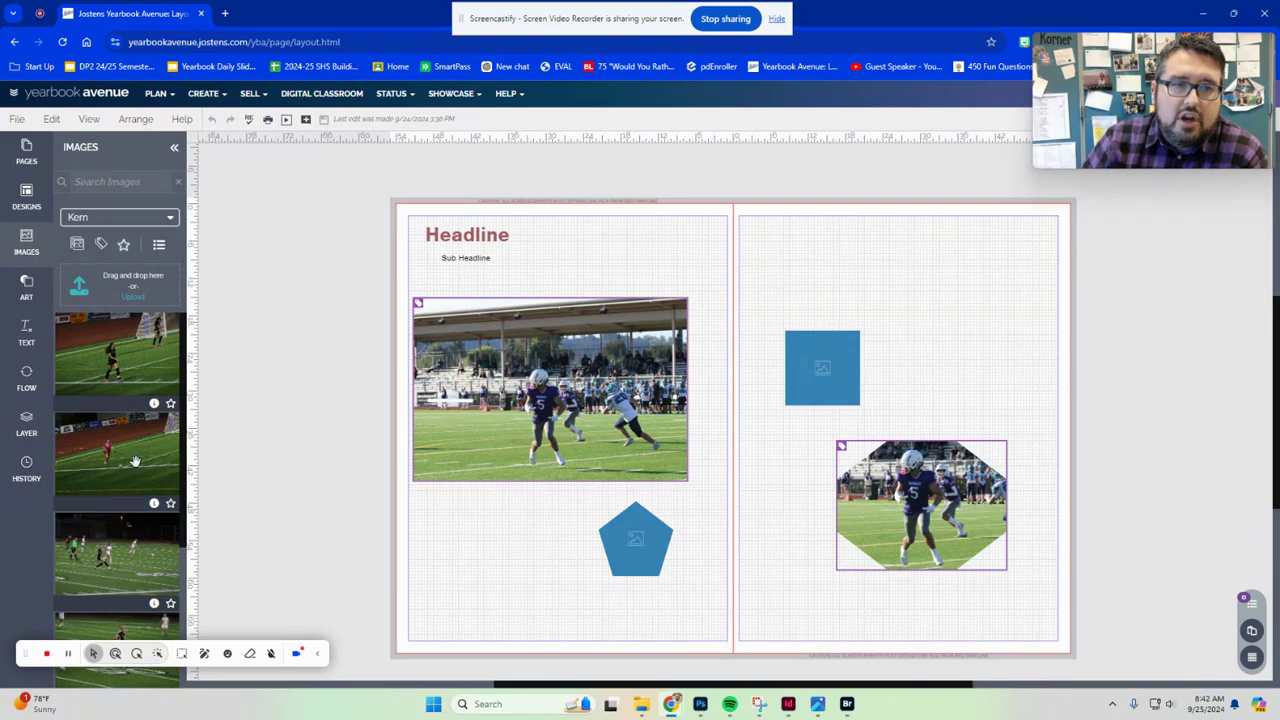
- Place two soccer photos on the right page, one freestanding near the upper corner and one in the empty square frame, and enlarge both
drag(160, 450, 980, 303)
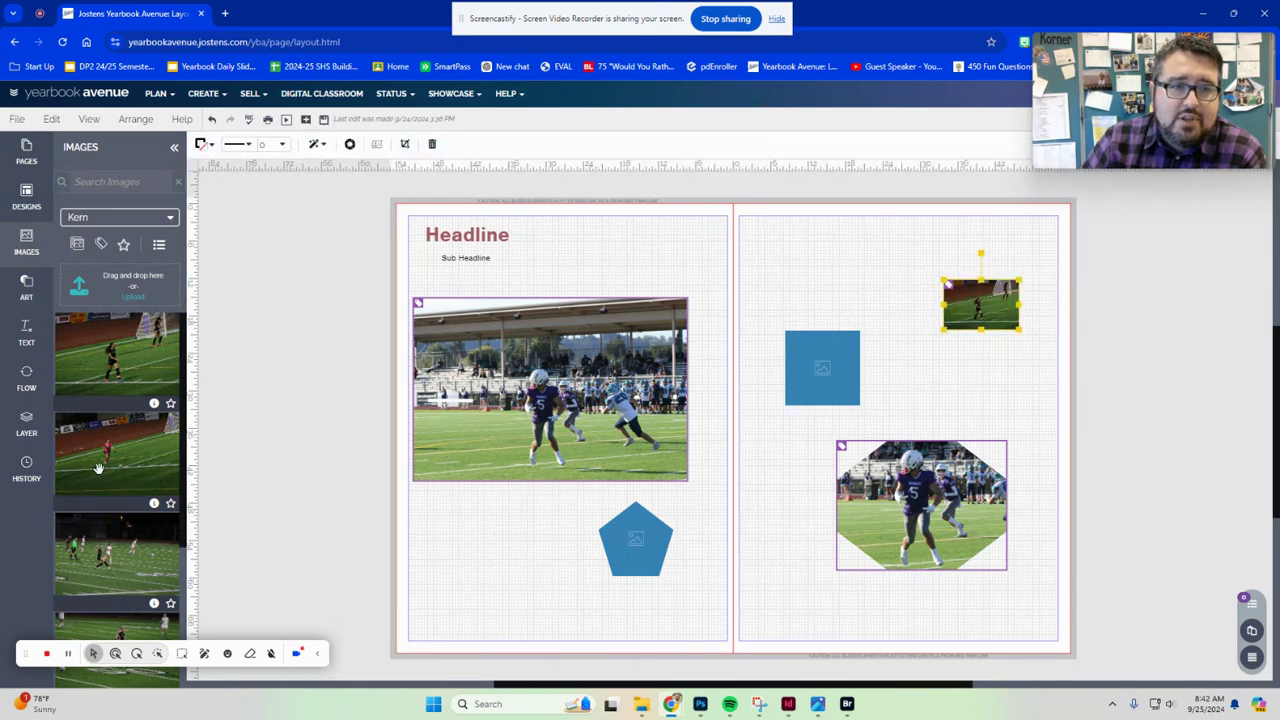
drag(128, 568, 829, 381)
drag(786, 332, 738, 270)
click(963, 313)
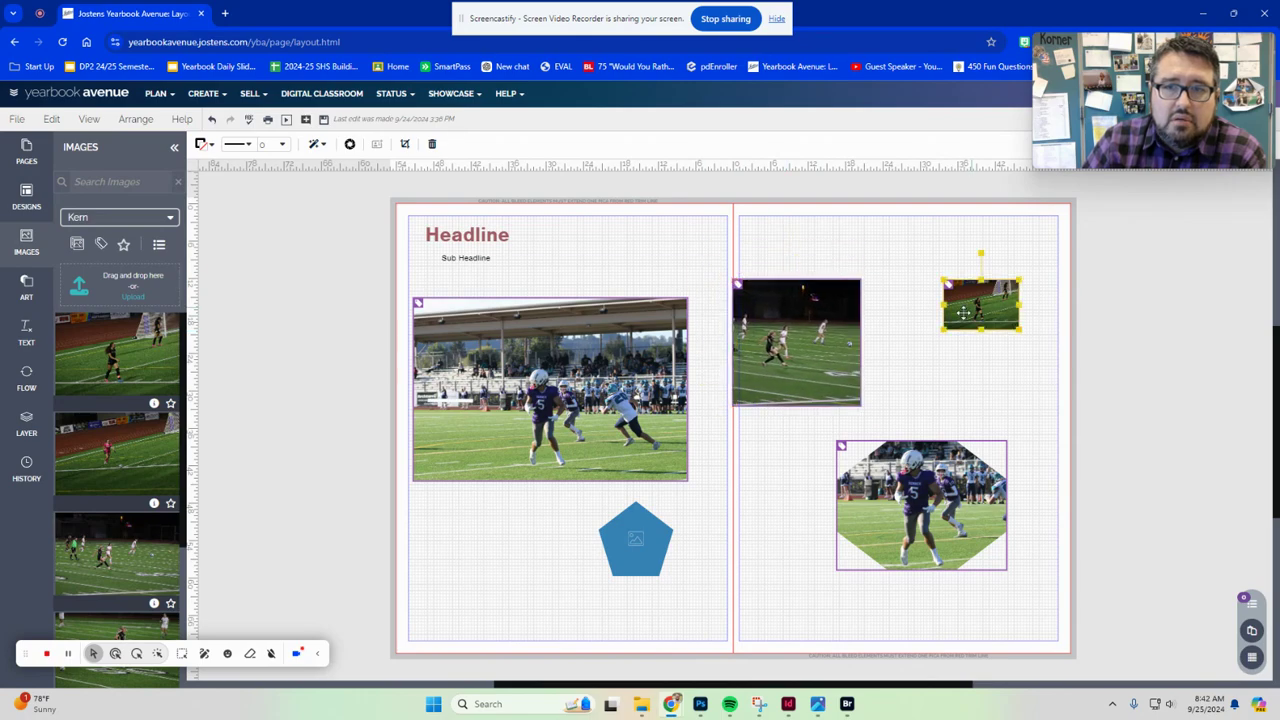
drag(942, 331, 880, 393)
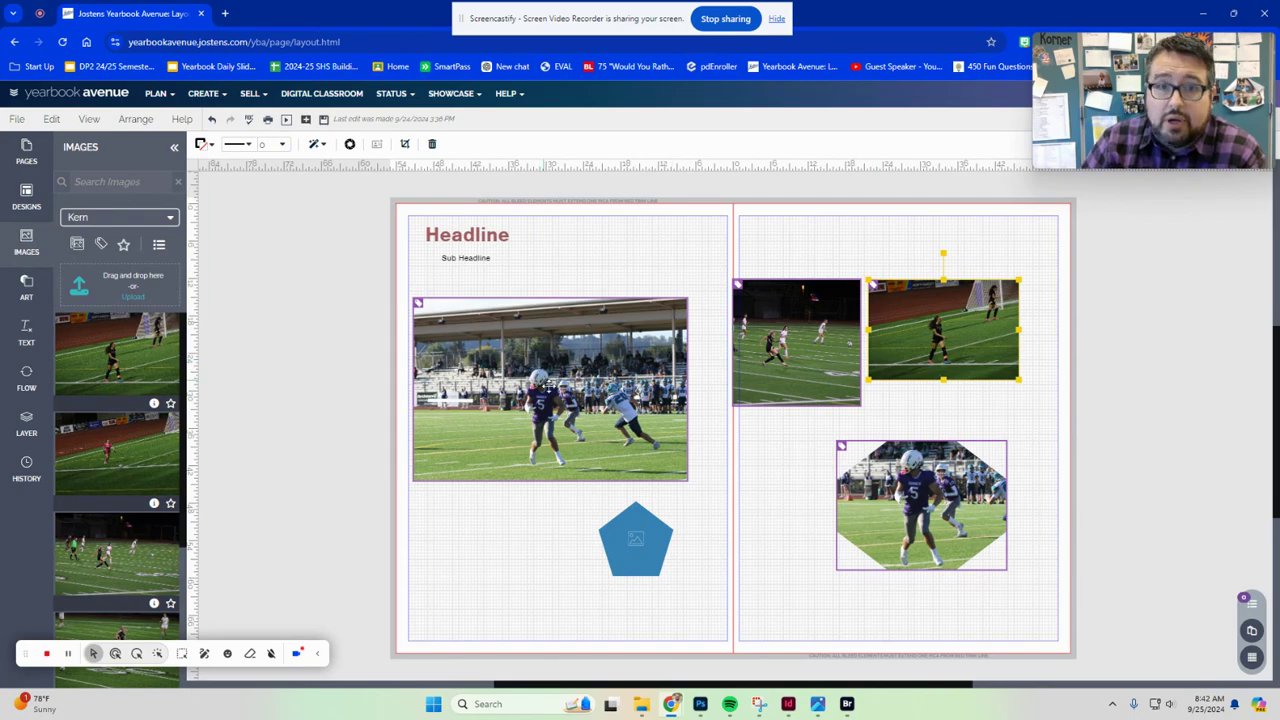
- Enlarge and reposition the football photo inside its frame on the left page to crop in closely on player number 5
click(601, 368)
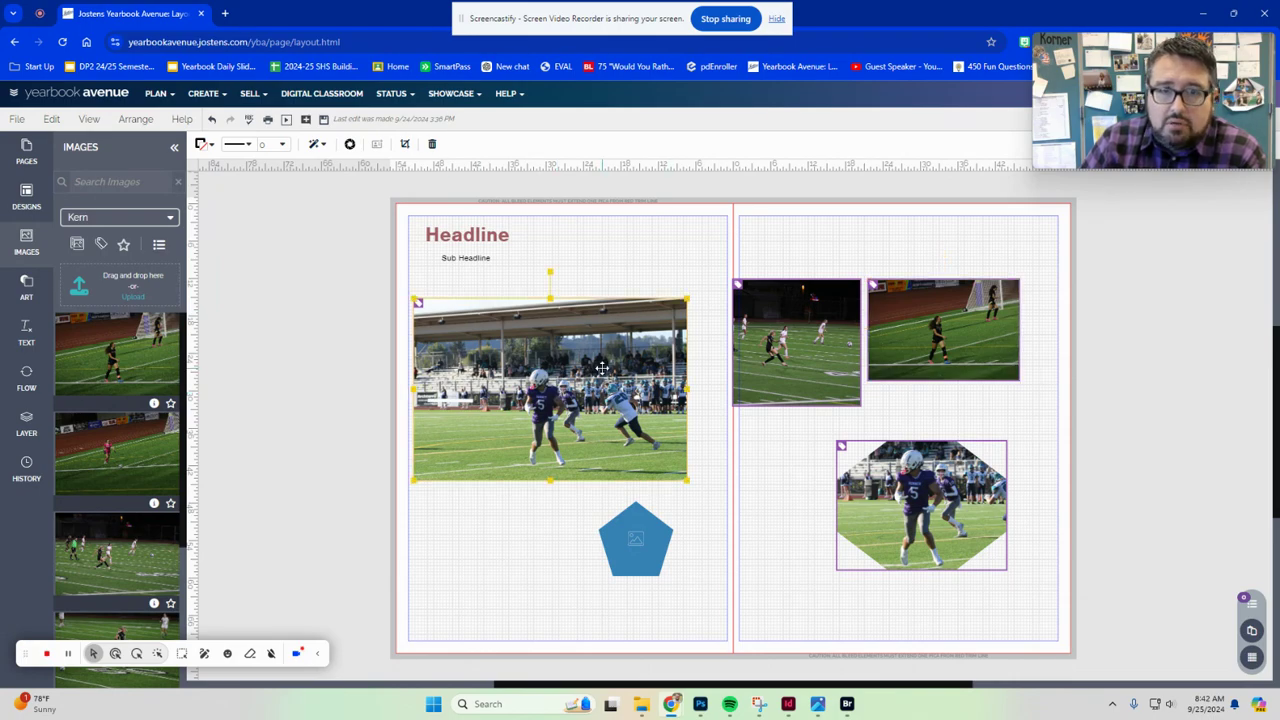
drag(689, 482, 877, 610)
drag(815, 571, 732, 460)
drag(787, 493, 900, 563)
drag(832, 523, 811, 499)
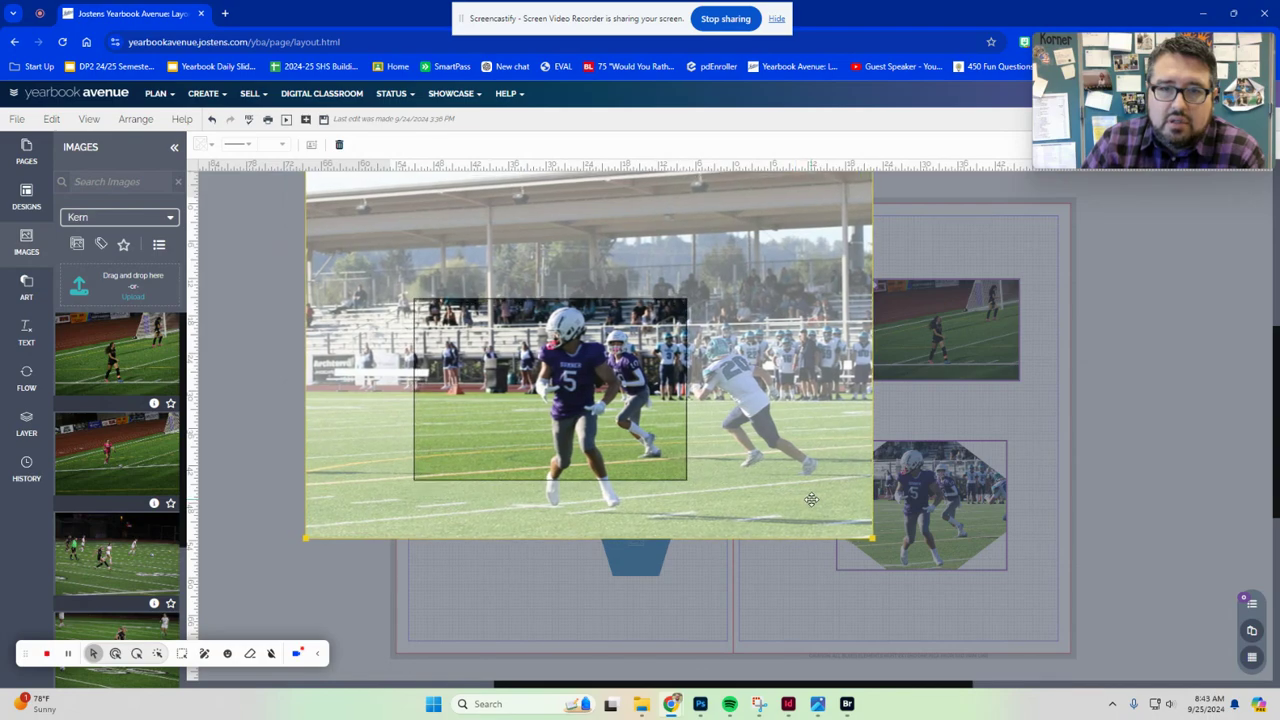
click(1100, 516)
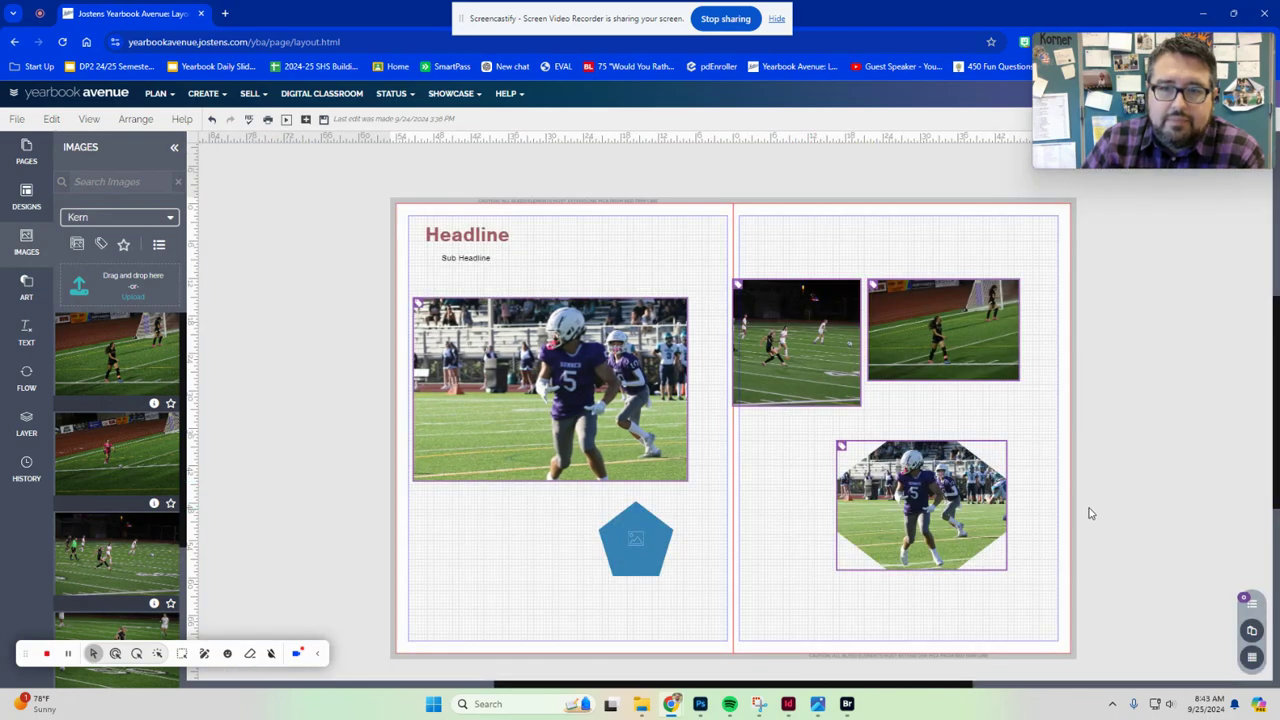